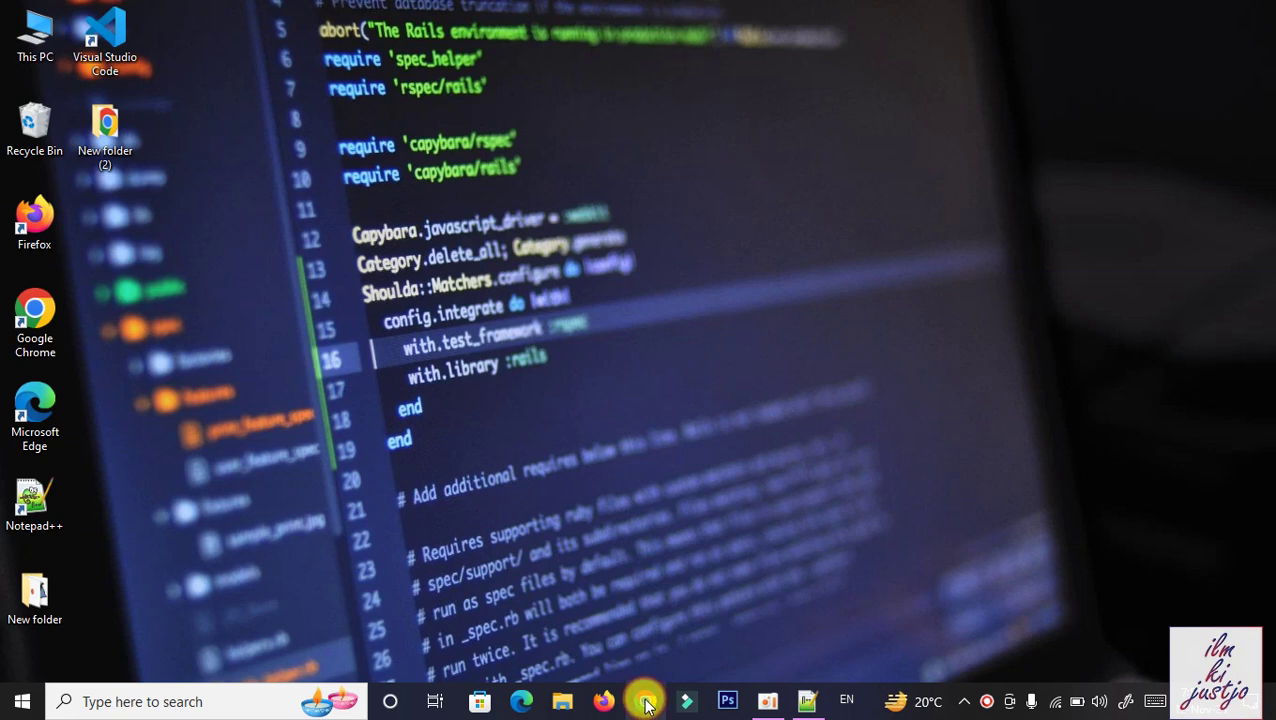
Open Google Chrome and search Google for "bootstrap".
left_click(646, 702)
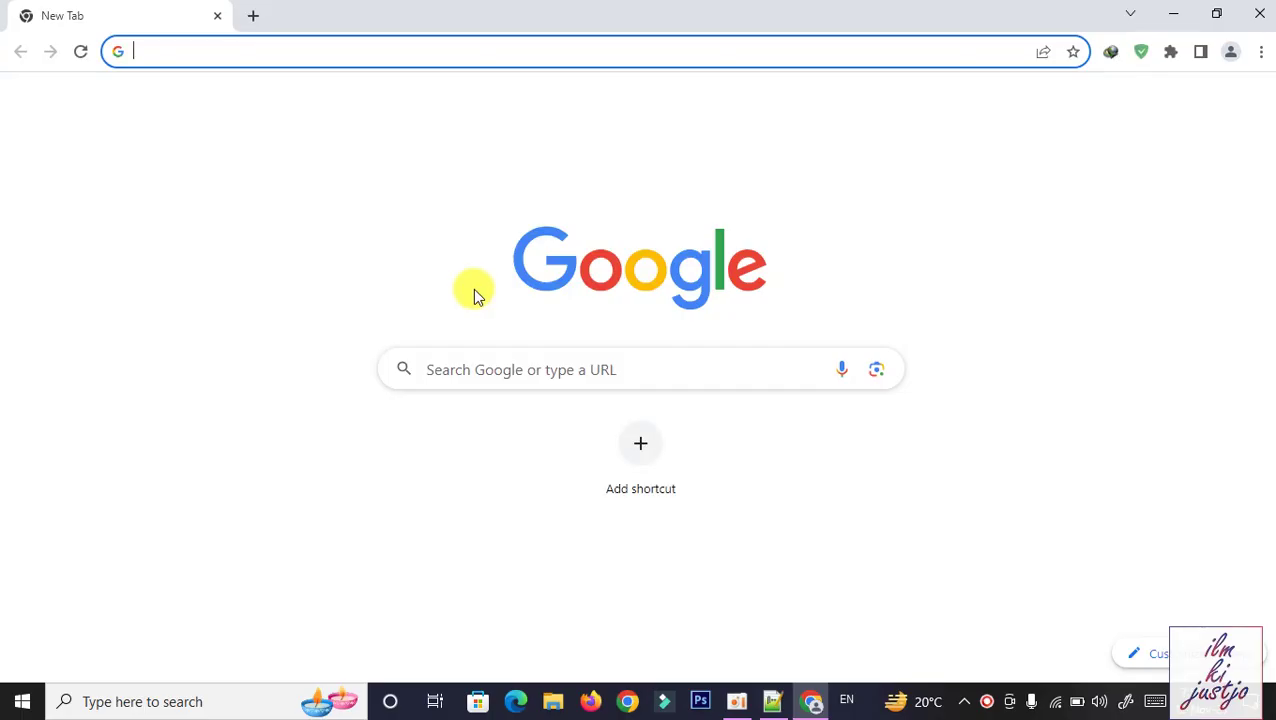
left_click(492, 369)
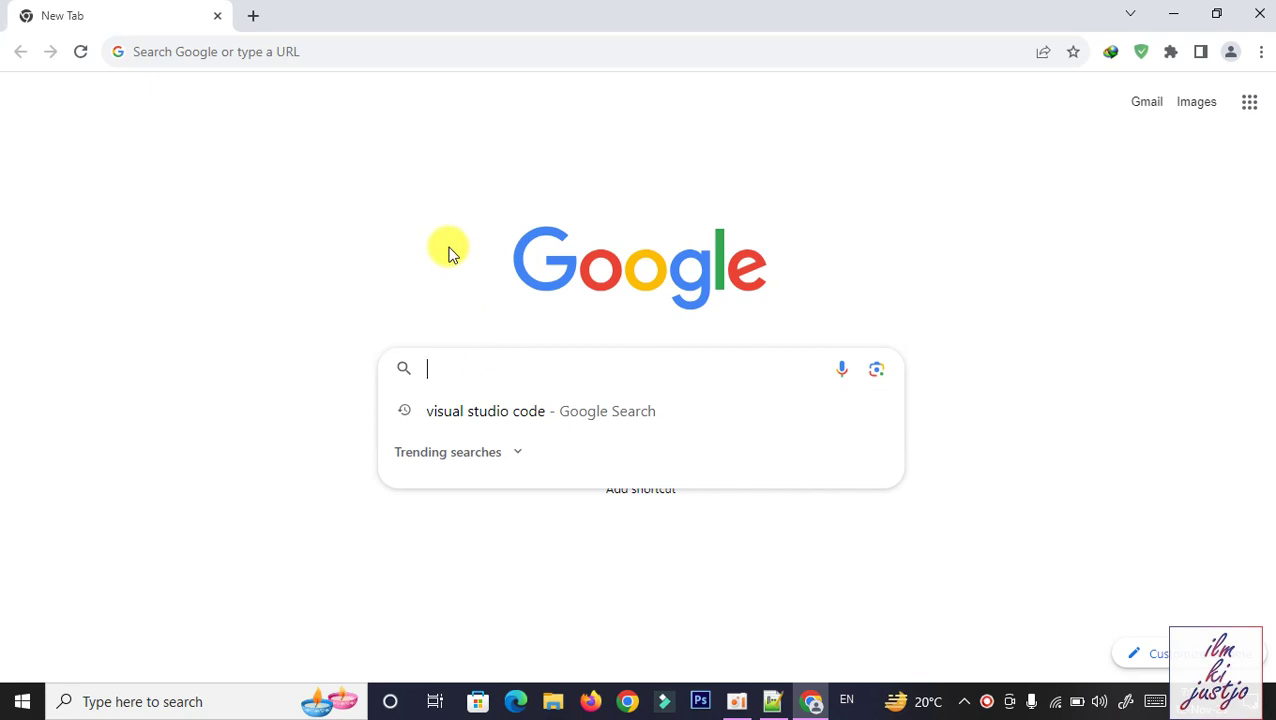
type("boot")
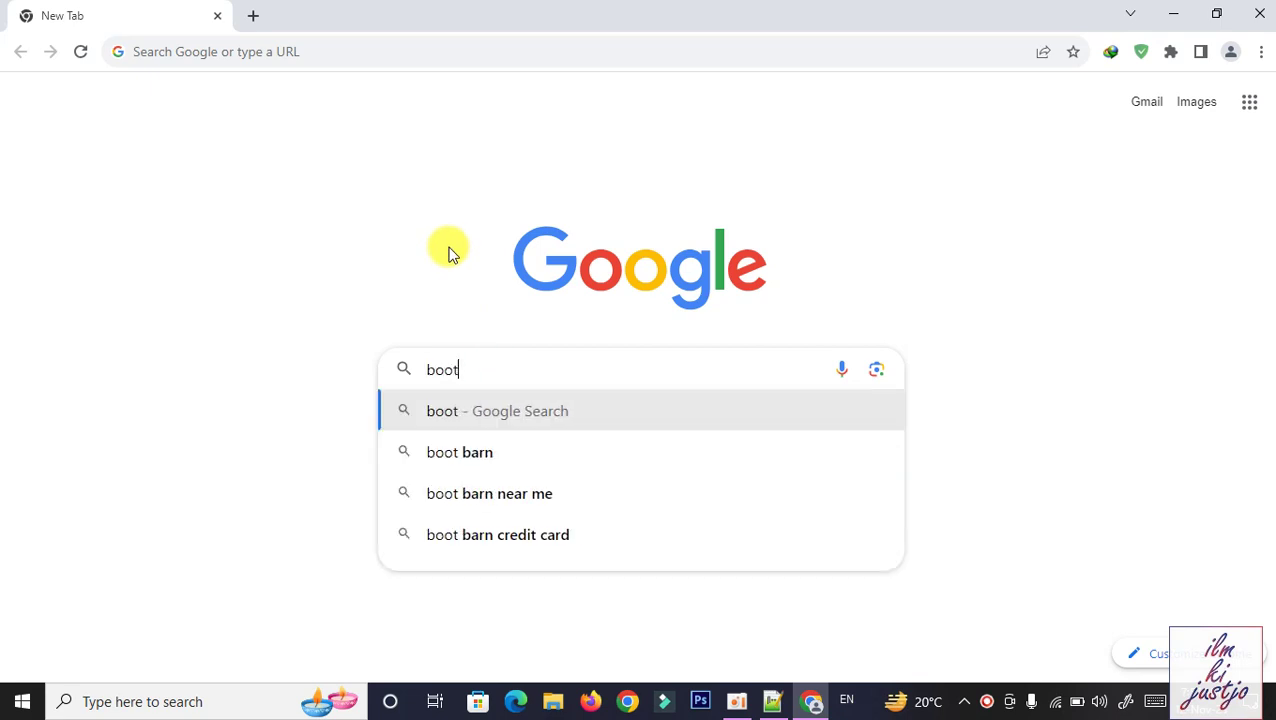
type("strap")
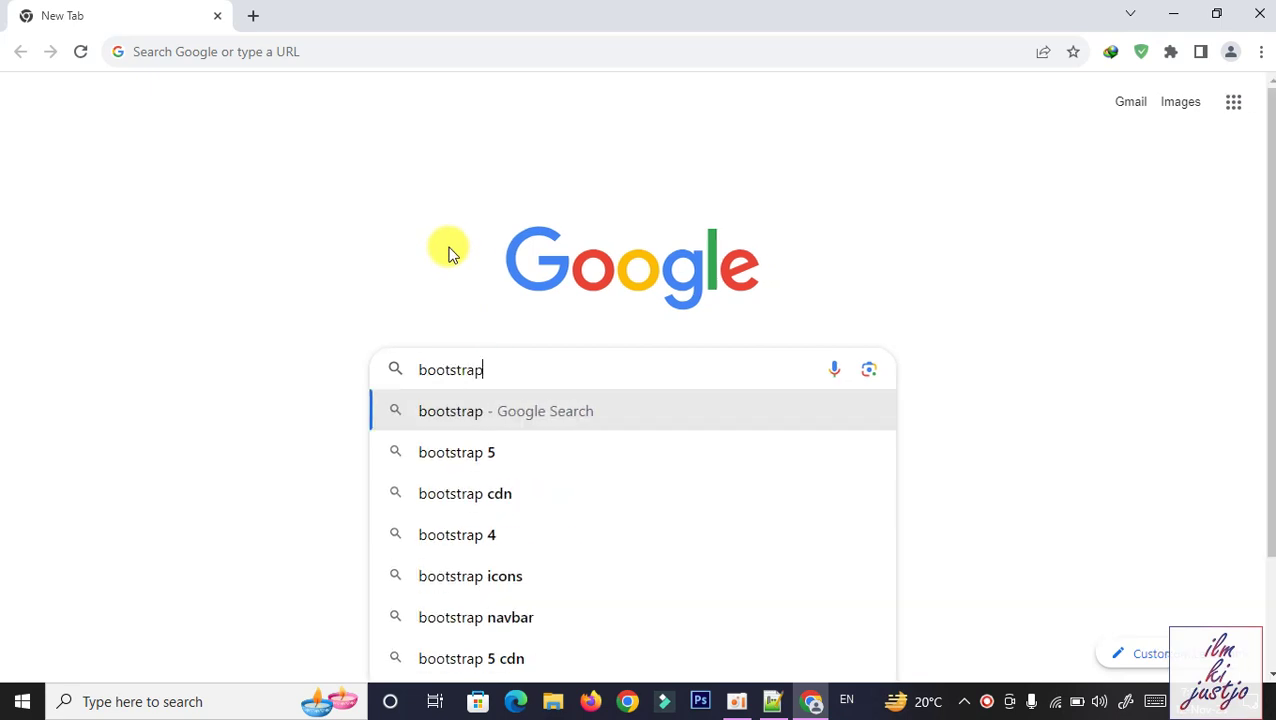
key("Return")
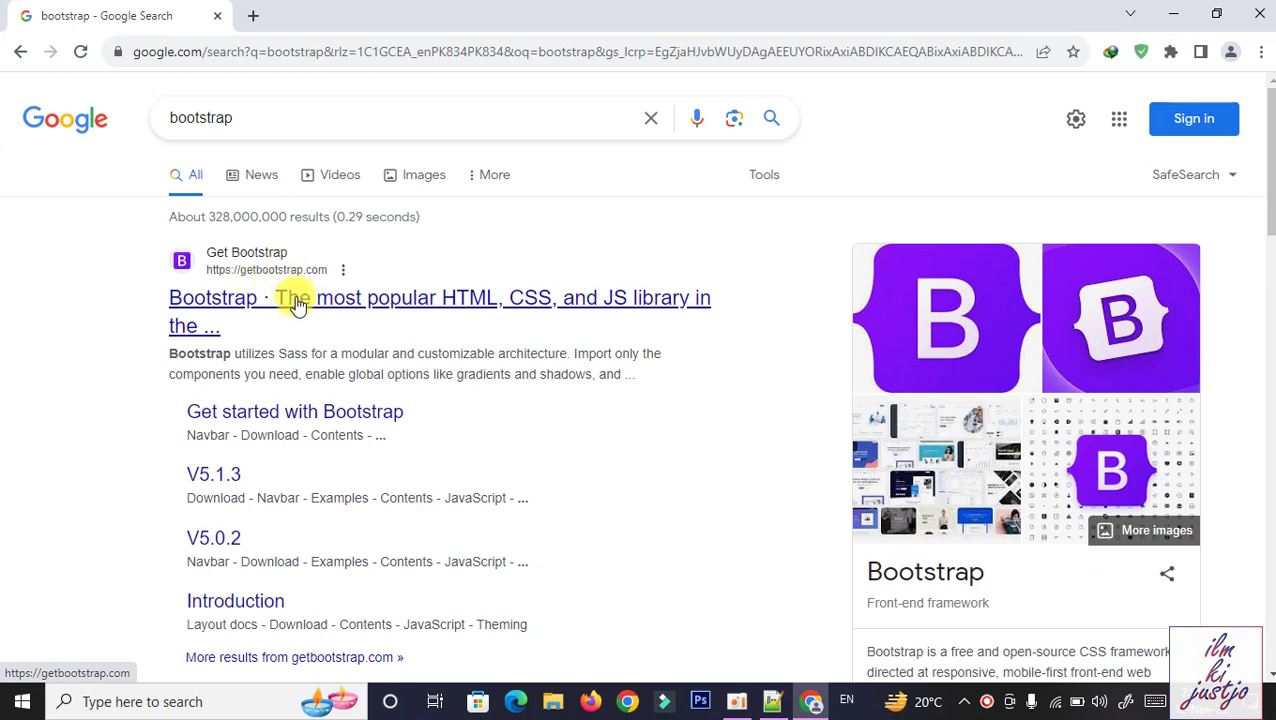
Open the official Bootstrap website from the search results and go to its Download page.
left_click(297, 302)
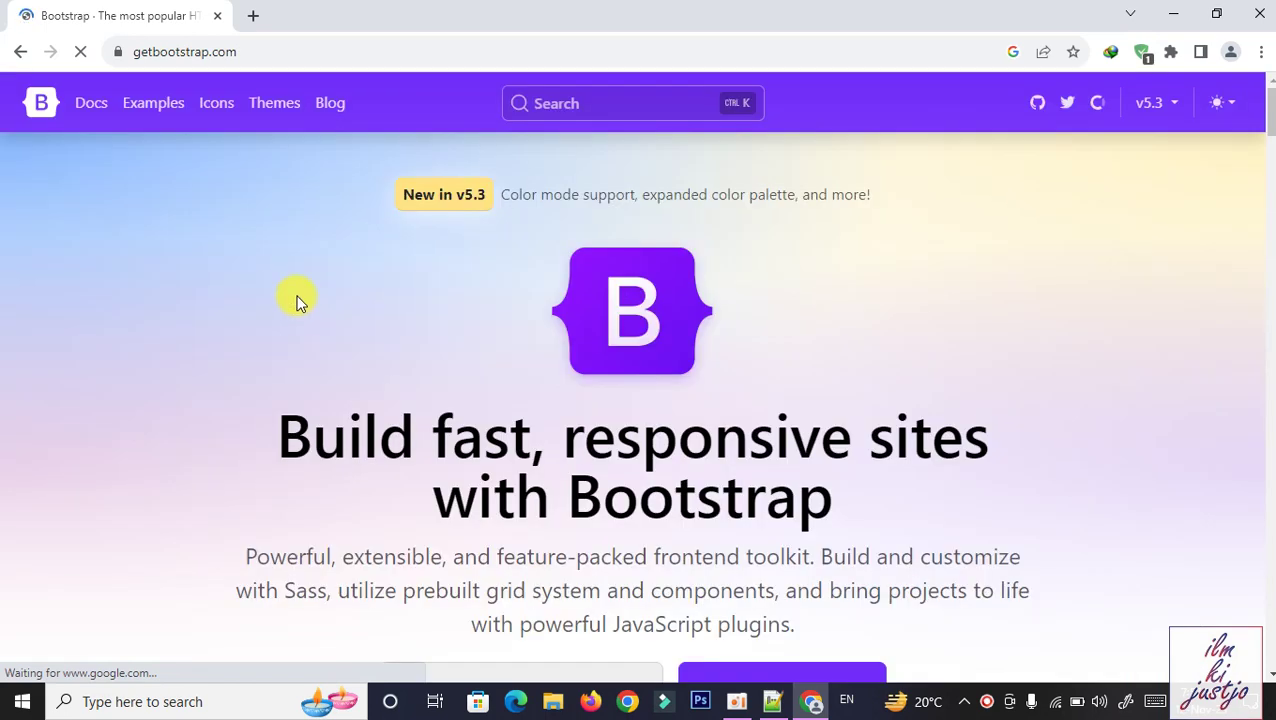
scroll(452, 293, "down", 3)
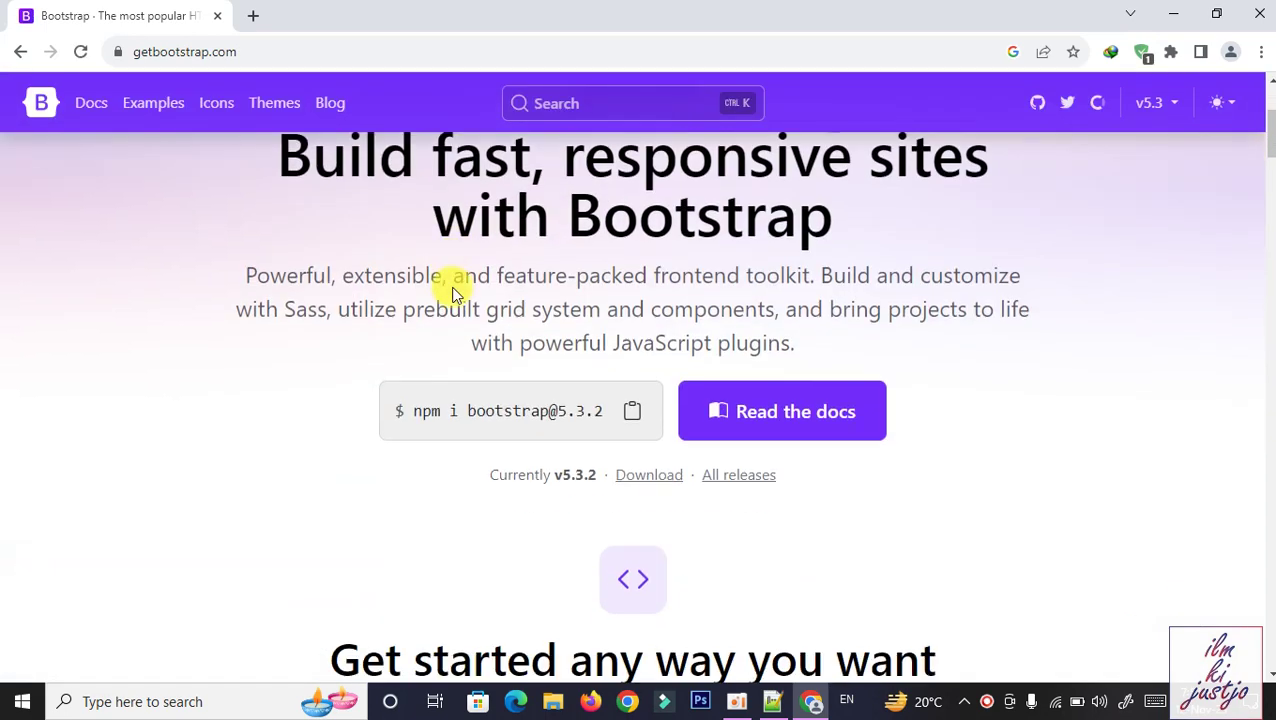
left_click(648, 476)
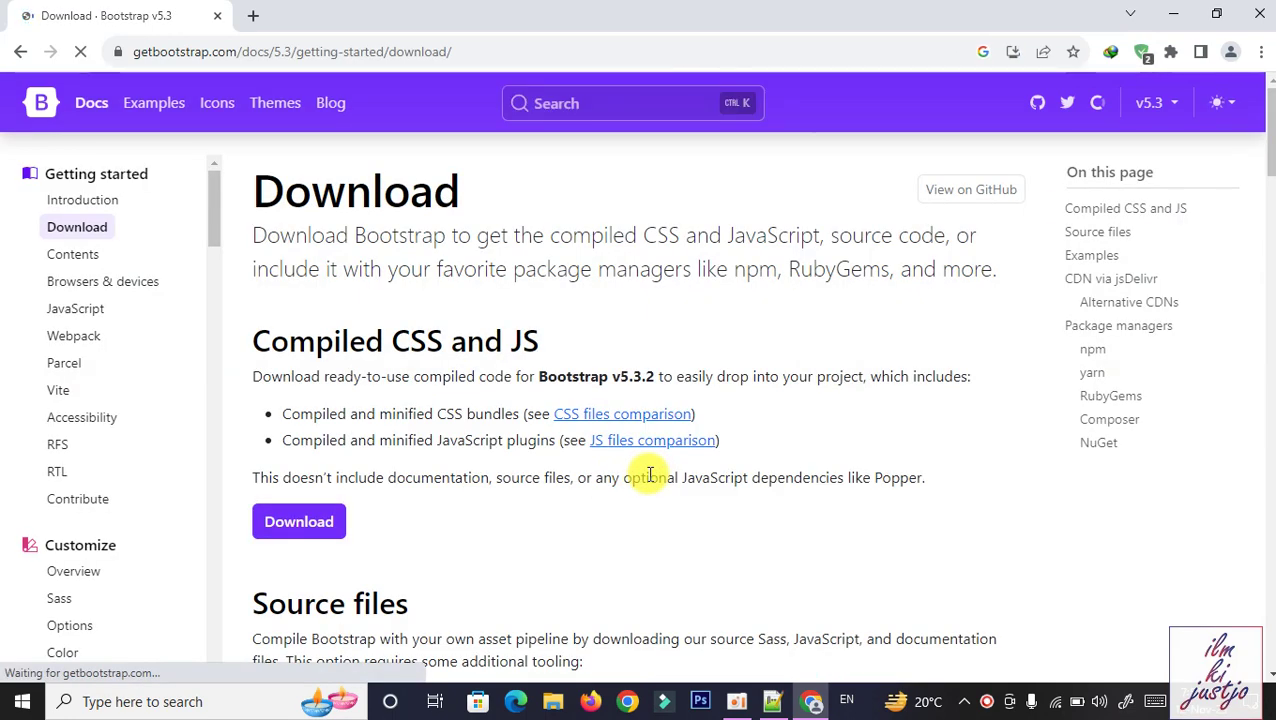
Download the compiled CSS and JS package of Bootstrap v5.3.2 as bootstrap-5.3.2-dist_2.zip.
scroll(436, 306, "down", 2)
scroll(436, 306, "down", 3)
scroll(433, 333, "up", 2)
scroll(441, 343, "up", 3)
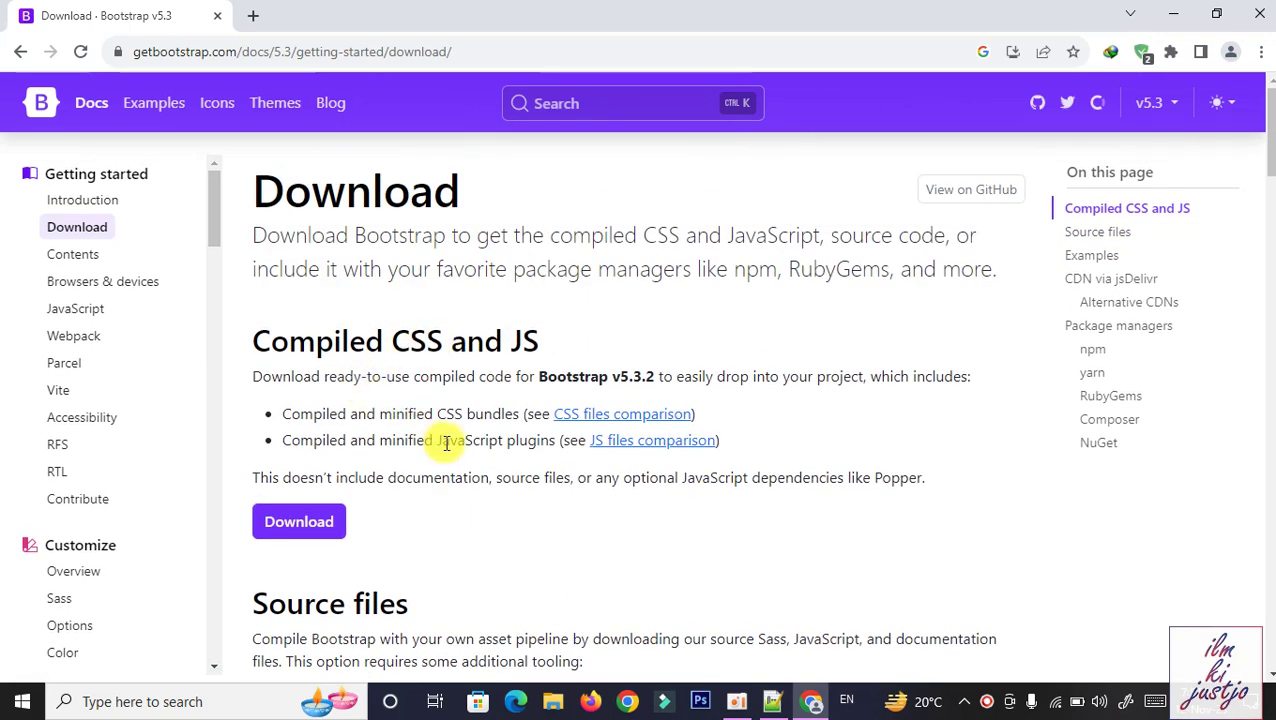
left_click(297, 527)
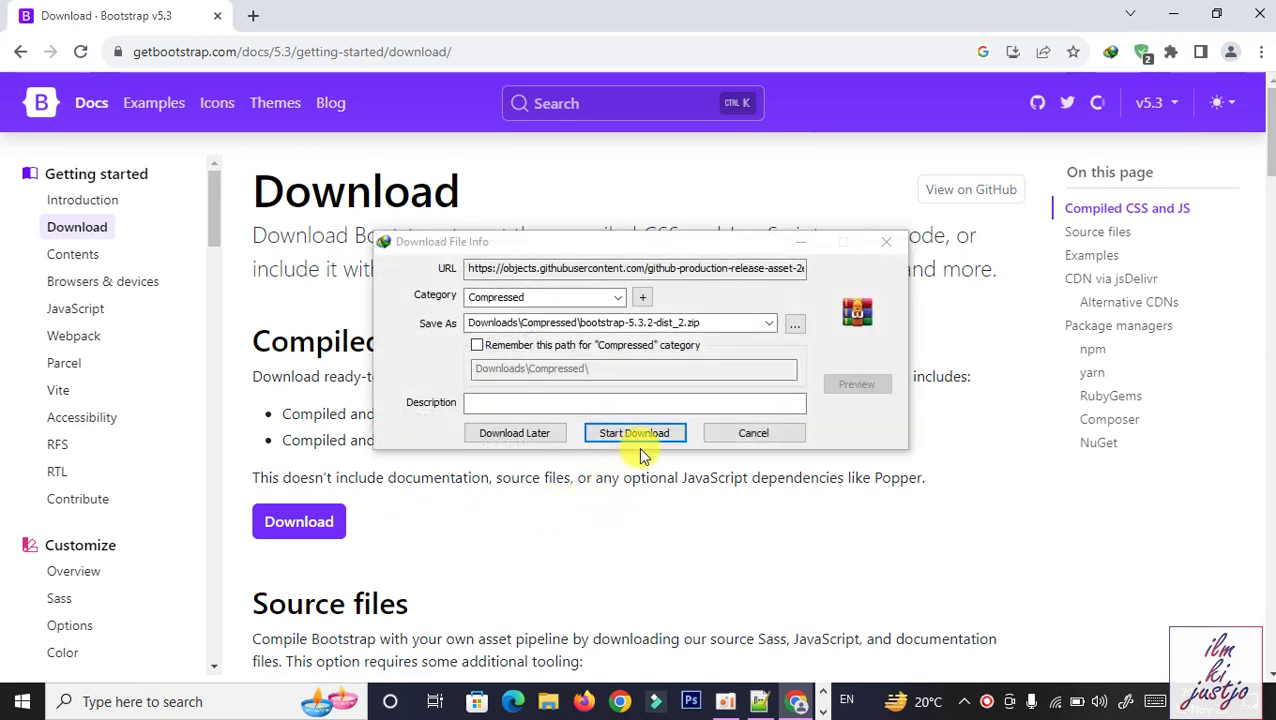
left_click(647, 438)
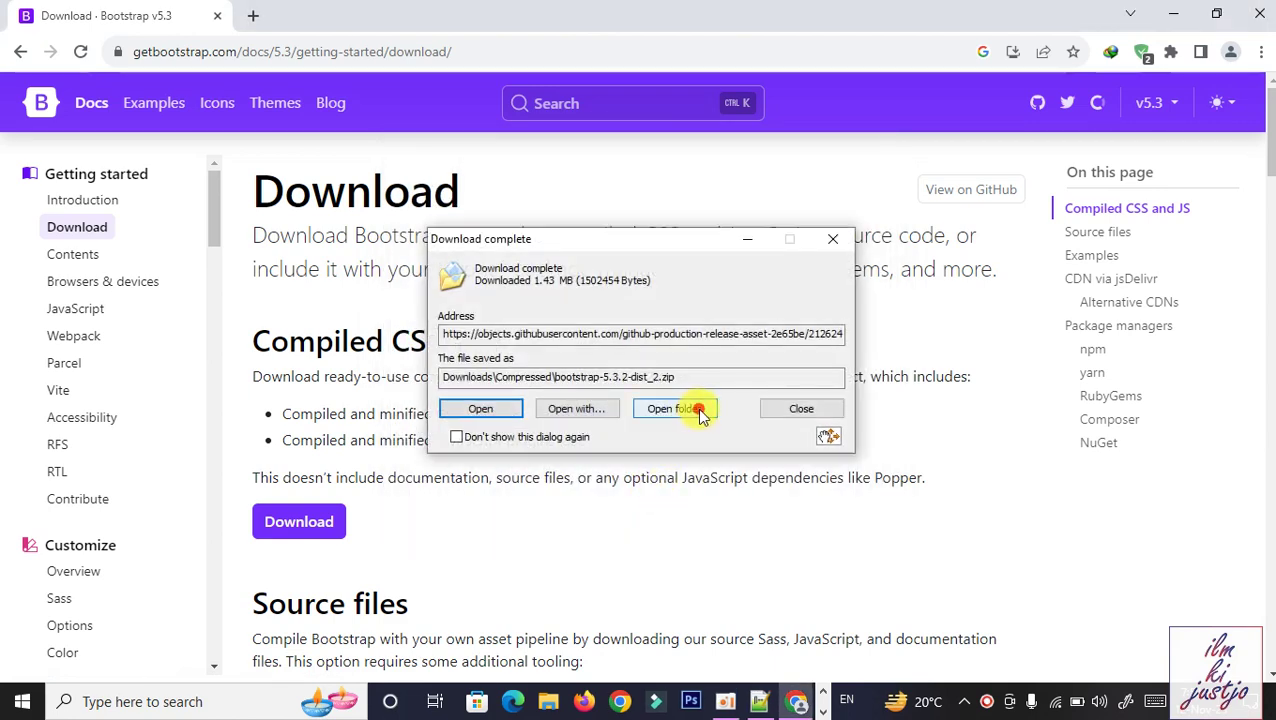
Show the finished download in its folder, cut the bootstrap-5.3.2-dist_2 archive and close the folder.
left_click(700, 410)
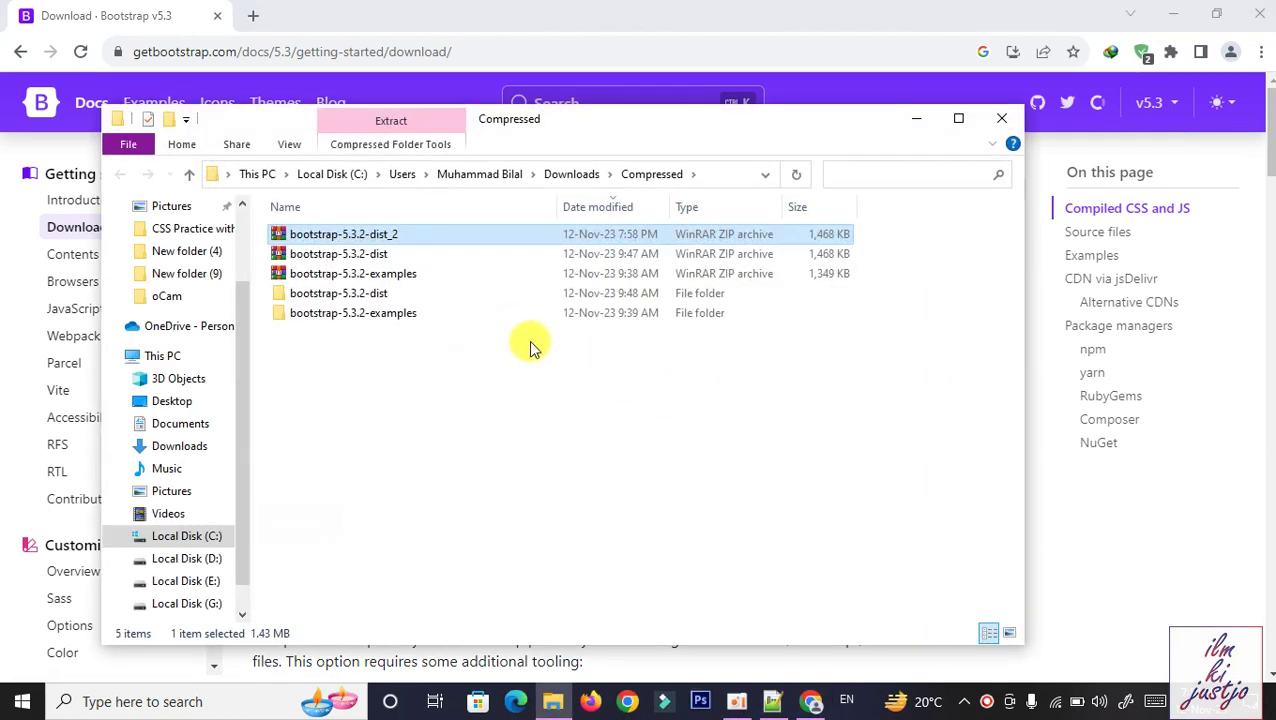
left_click(323, 232)
right_click(323, 232)
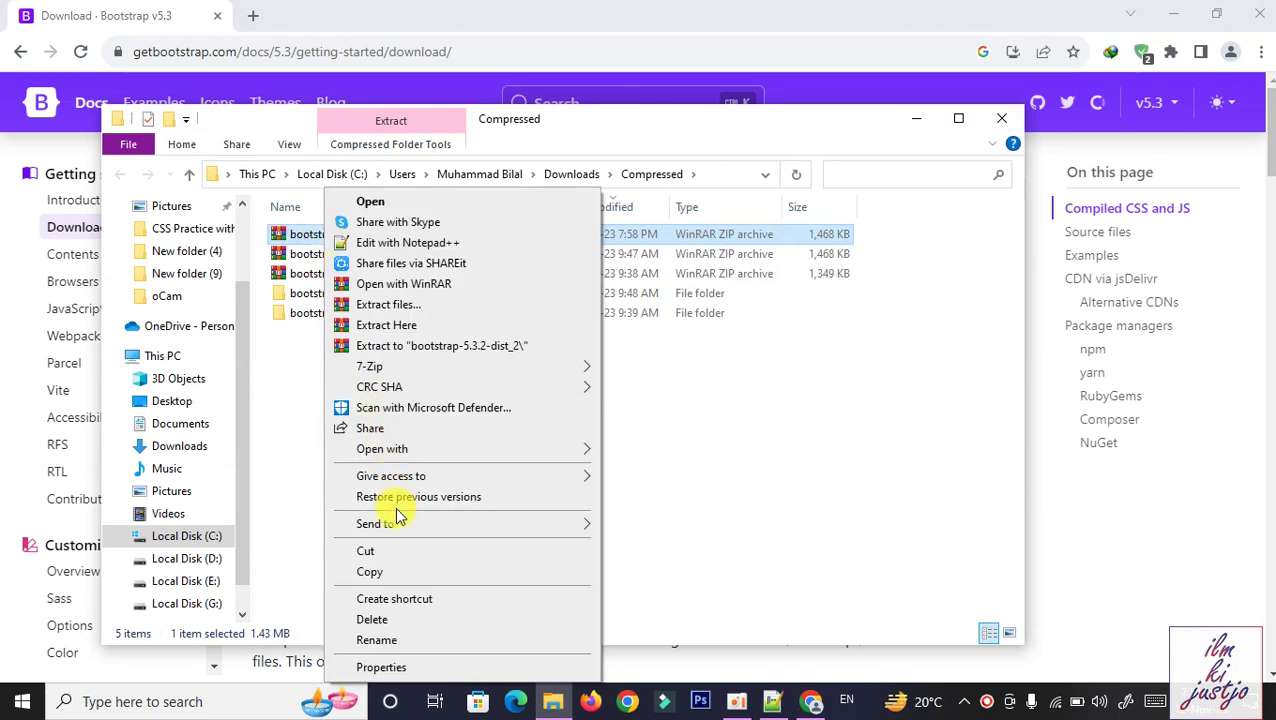
left_click(384, 549)
left_click(1001, 118)
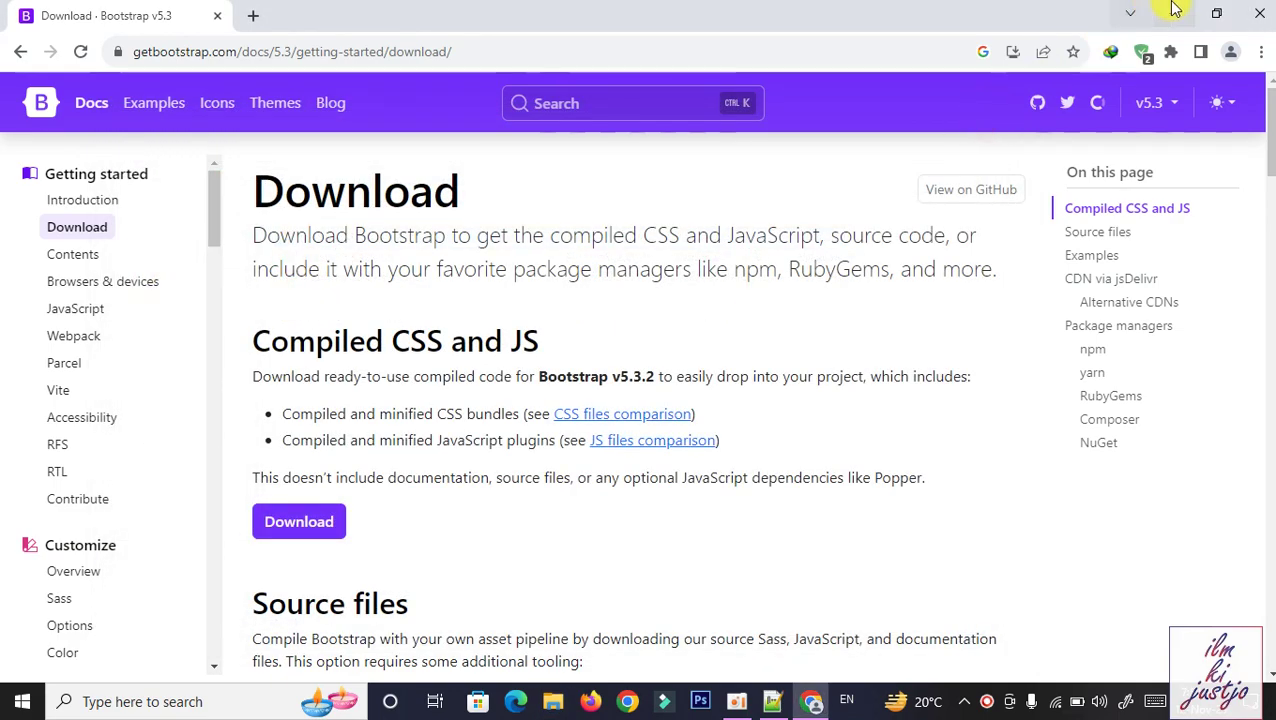
Minimize the browser and paste the cut Bootstrap archive into New folder (2) on the desktop.
left_click(1216, 14)
left_click(1165, 60)
left_click(1165, 10)
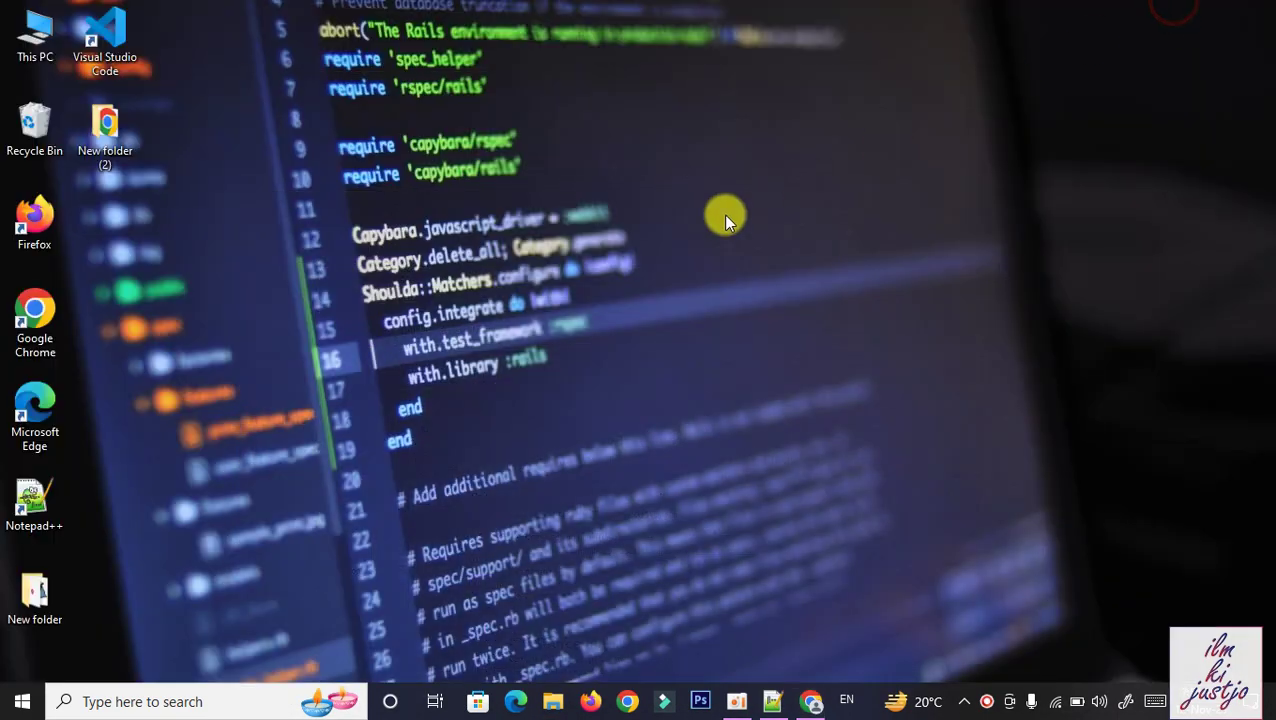
right_click(323, 181)
left_click(239, 199)
left_click(106, 129)
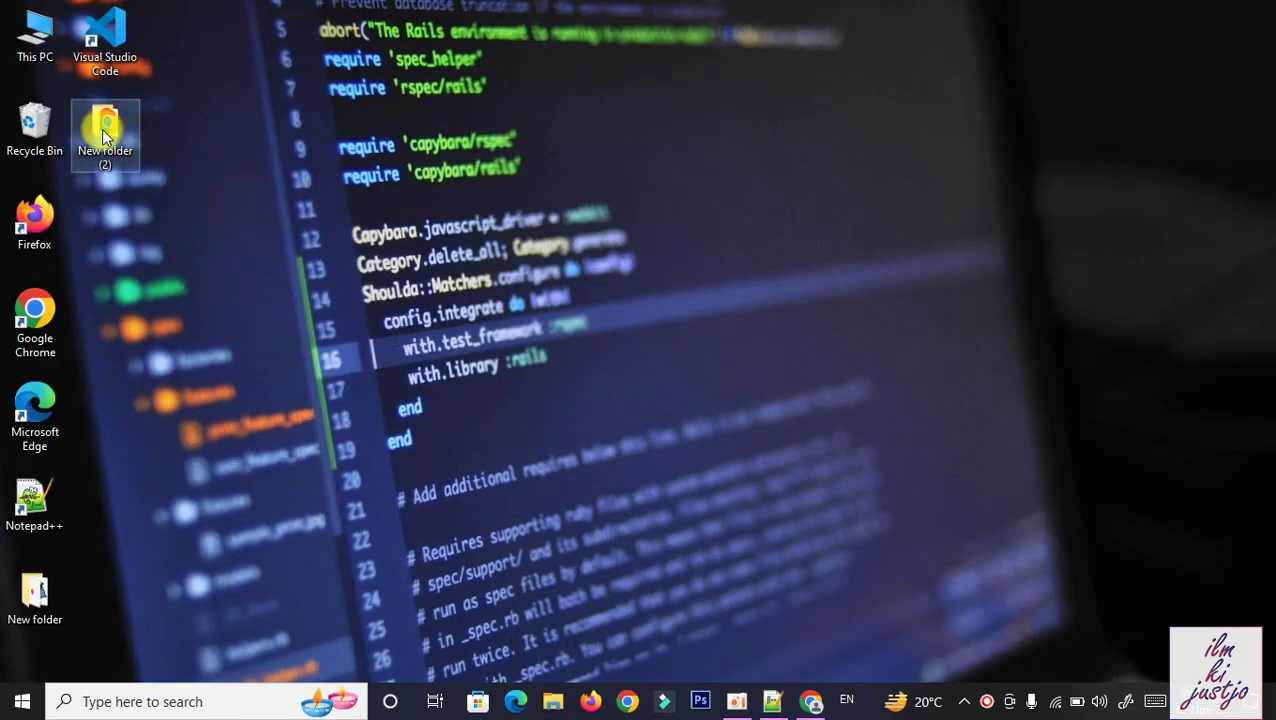
double_click(111, 130)
right_click(458, 287)
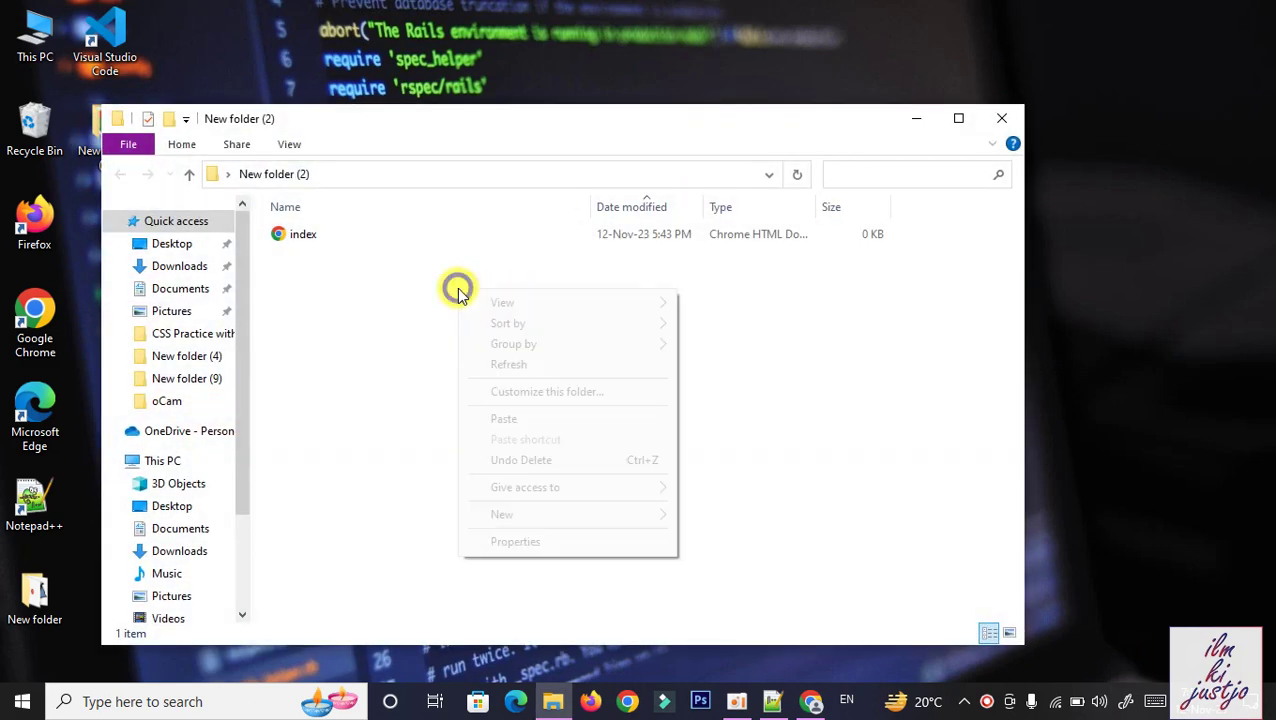
left_click(510, 417)
Extract the bootstrap-5.3.2-dist_2 archive into a subfolder of the same name.
left_click(305, 255)
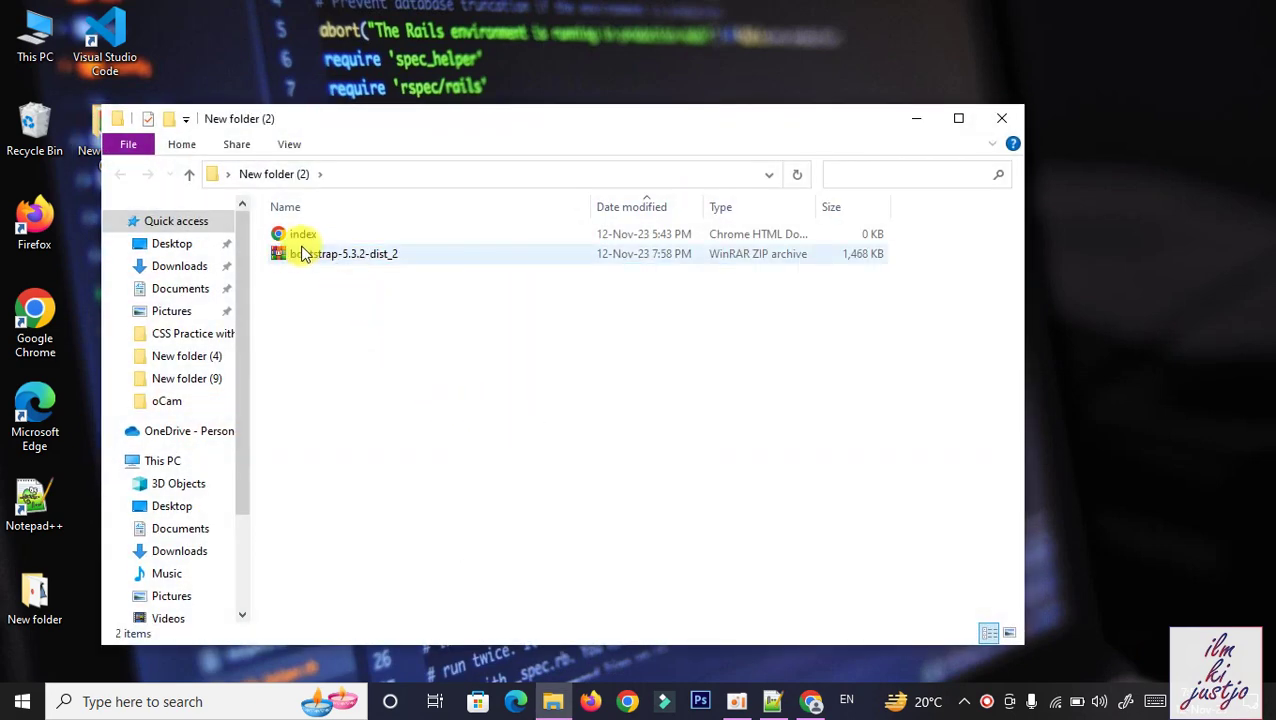
right_click(306, 256)
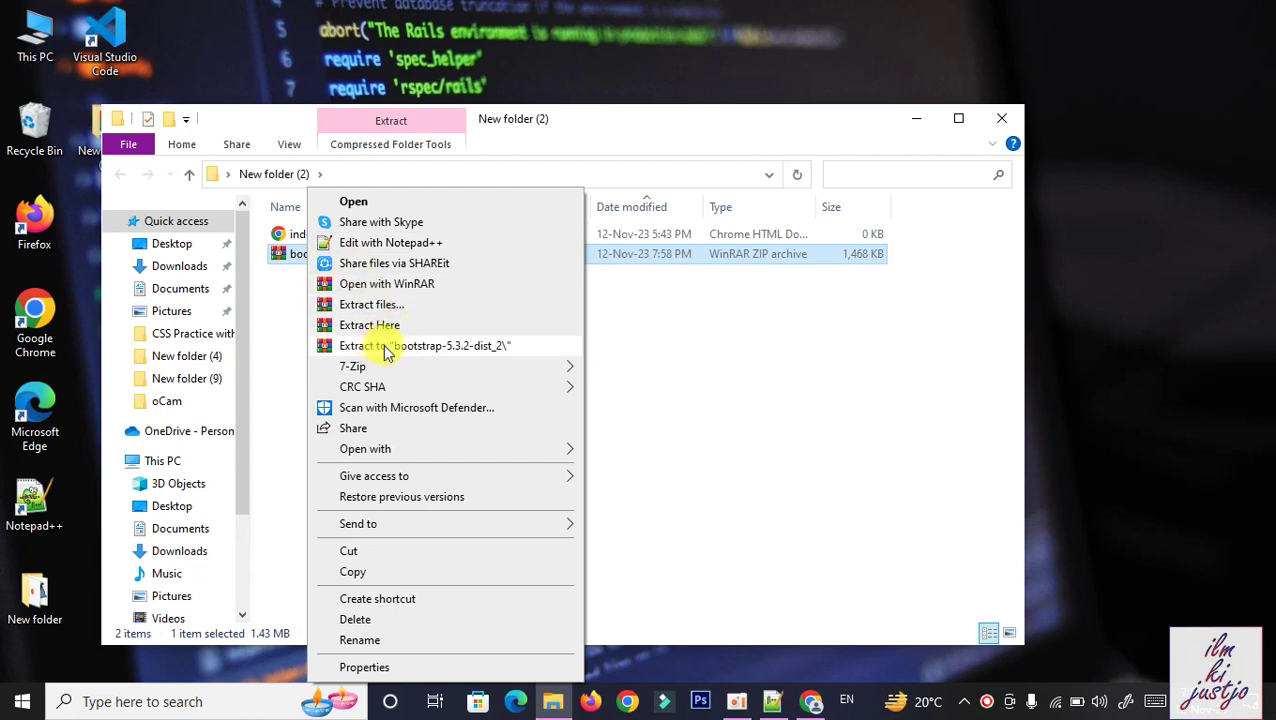
left_click(282, 302)
left_click(336, 252)
right_click(320, 255)
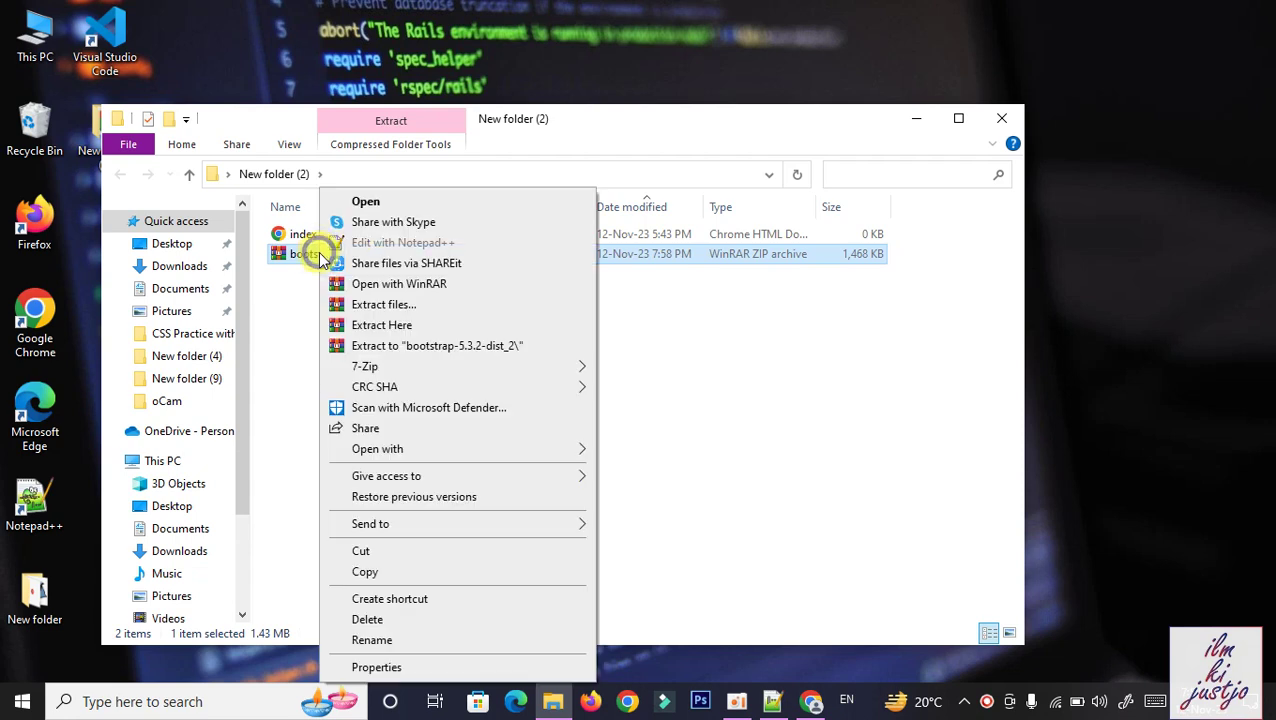
left_click(384, 348)
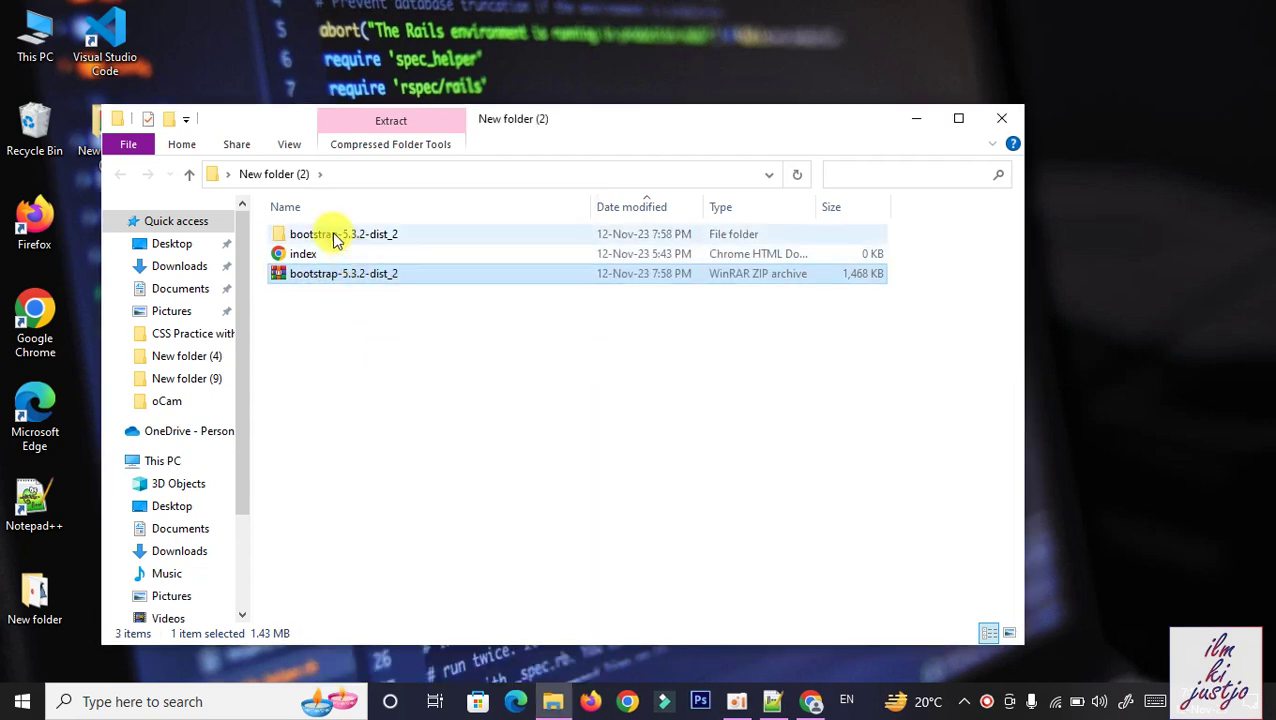
Examine the contents of the css and js folders inside the extracted bootstrap-5.3.2-dist folder.
double_click(324, 236)
double_click(322, 241)
double_click(293, 236)
left_click(120, 174)
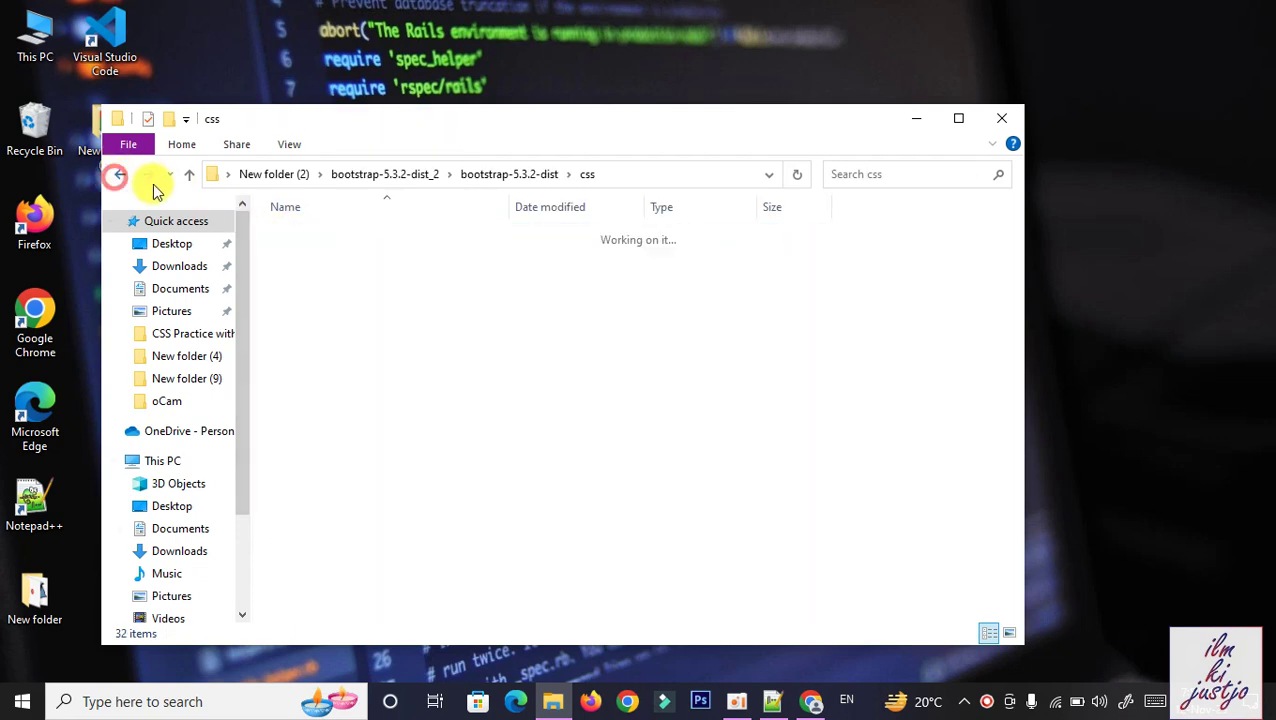
double_click(313, 252)
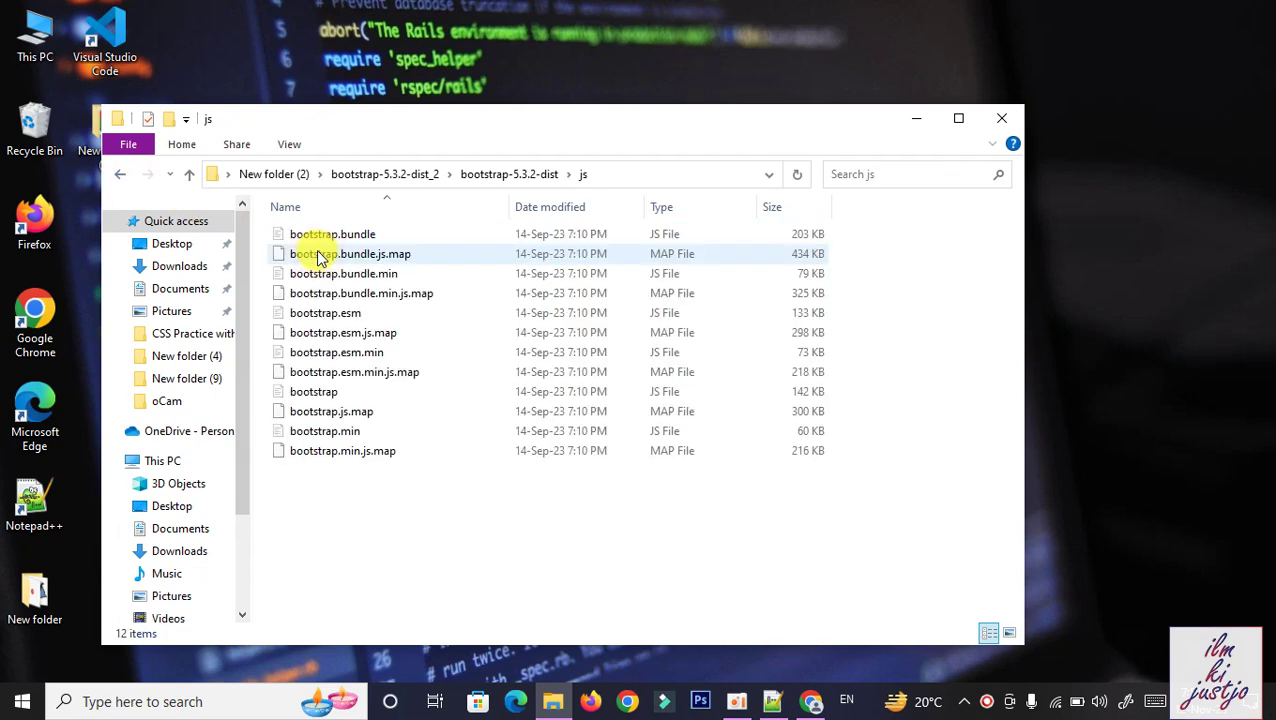
left_click(122, 174)
Delete every file in the css folder except bootstrap.min and bootstrap.min.css.map.
double_click(313, 248)
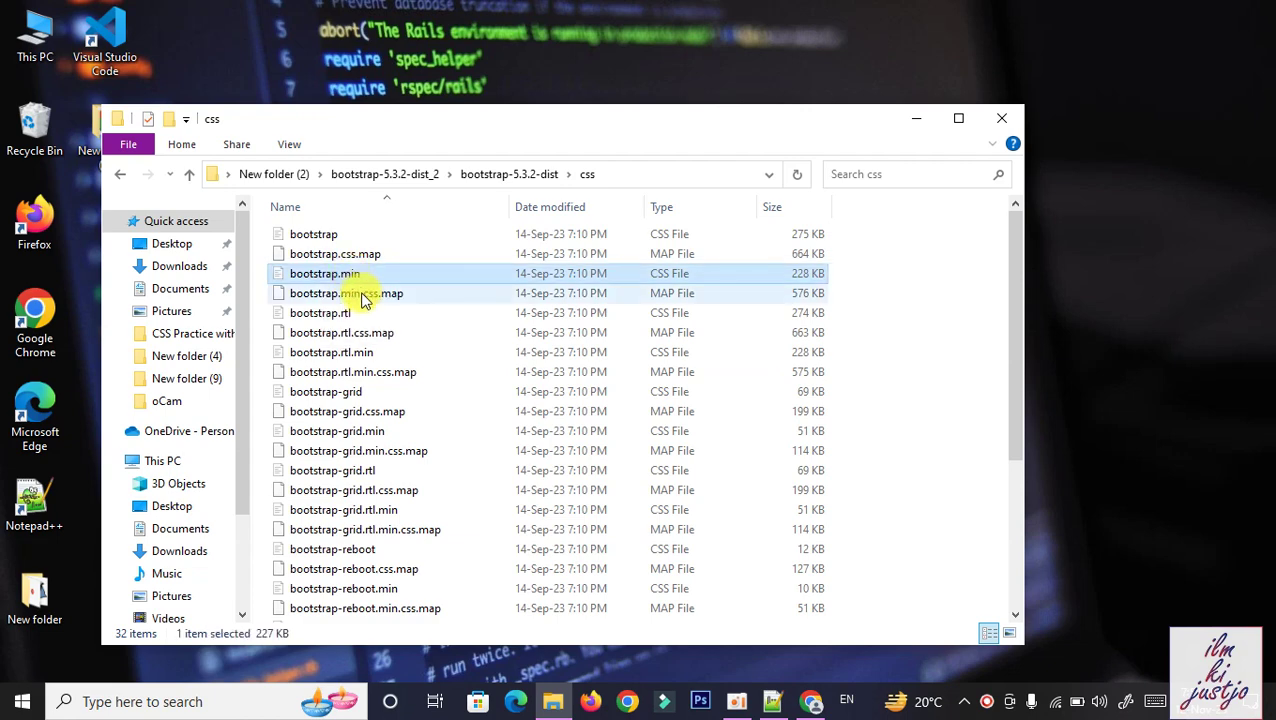
left_click(356, 293)
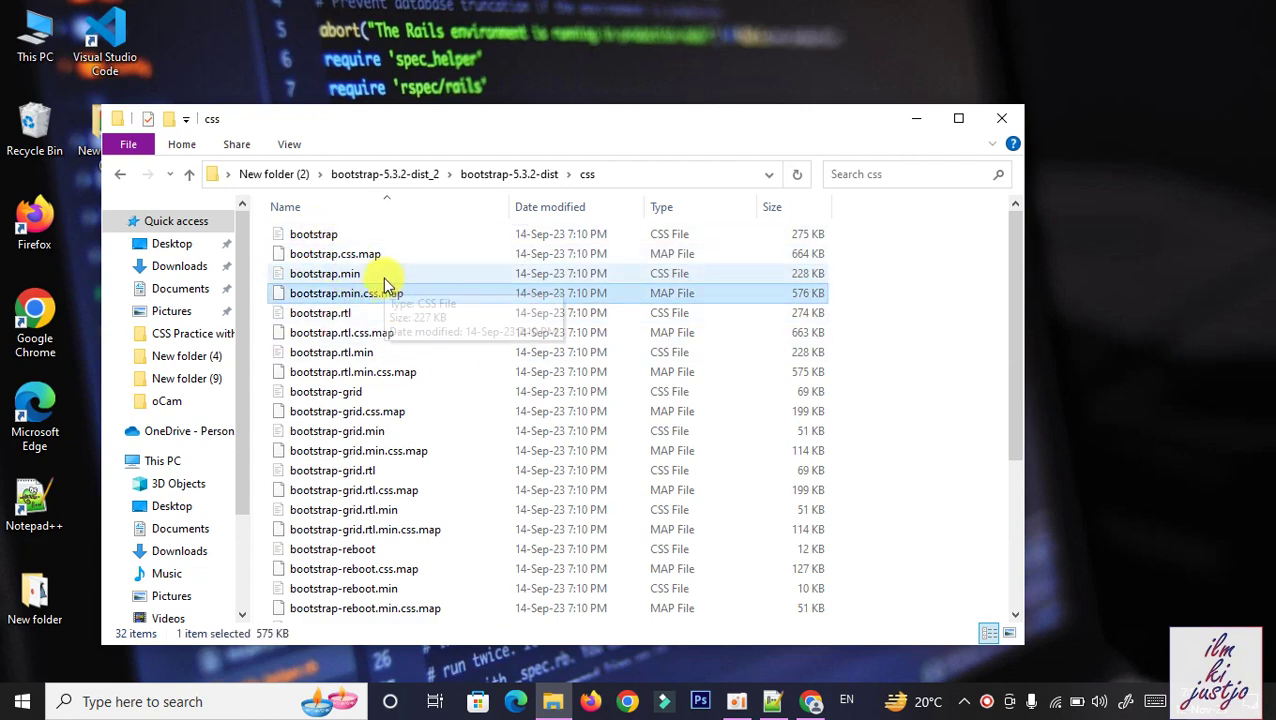
key("ctrl+a")
left_click(340, 277, "ctrl")
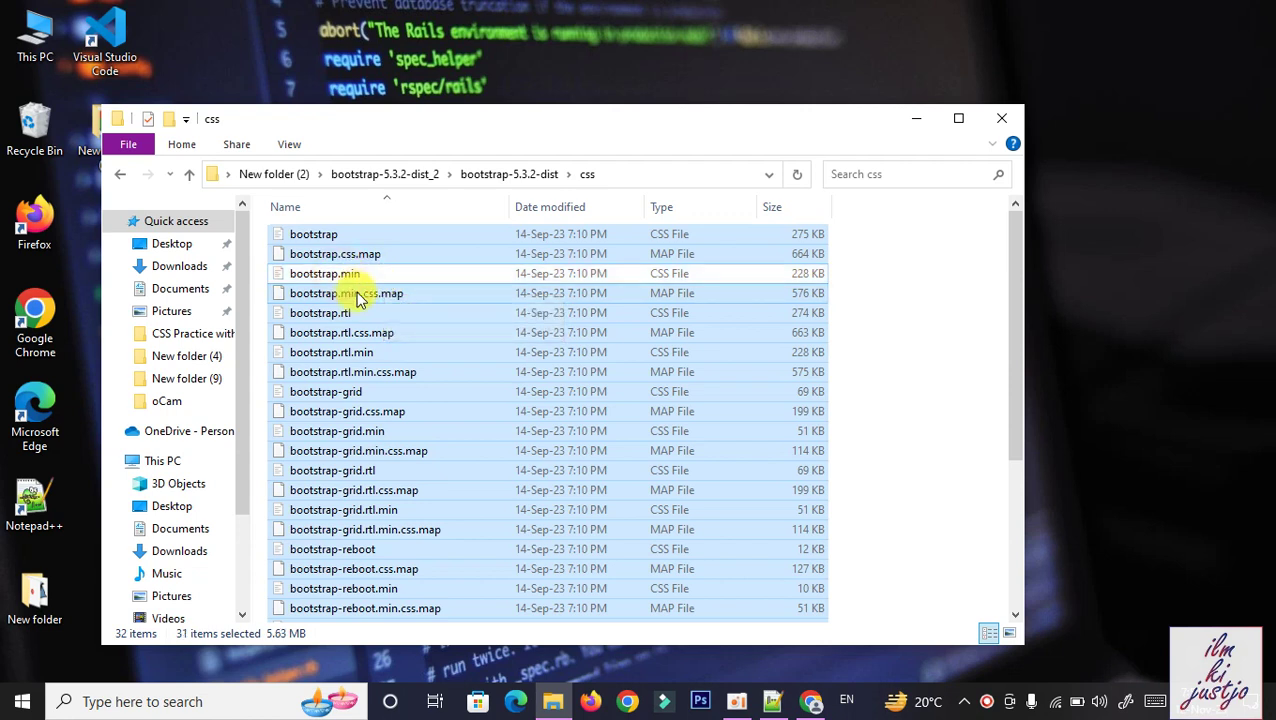
left_click(353, 293, "ctrl")
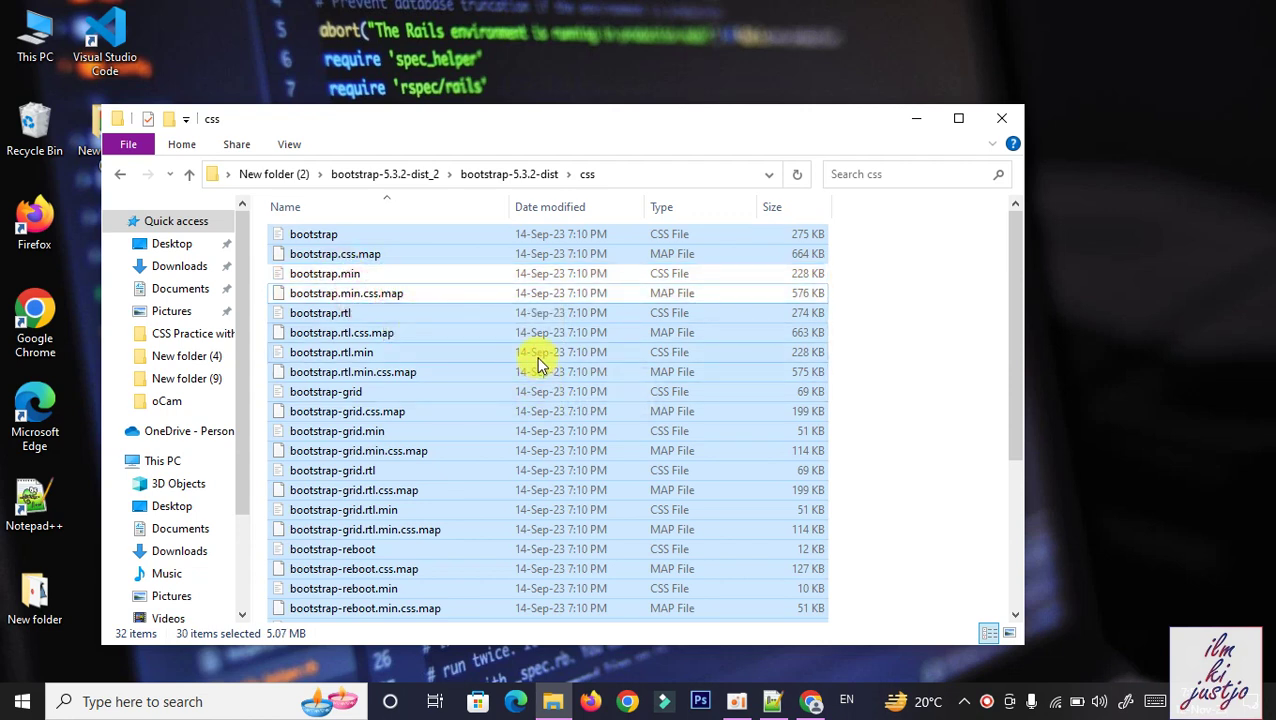
key("Delete")
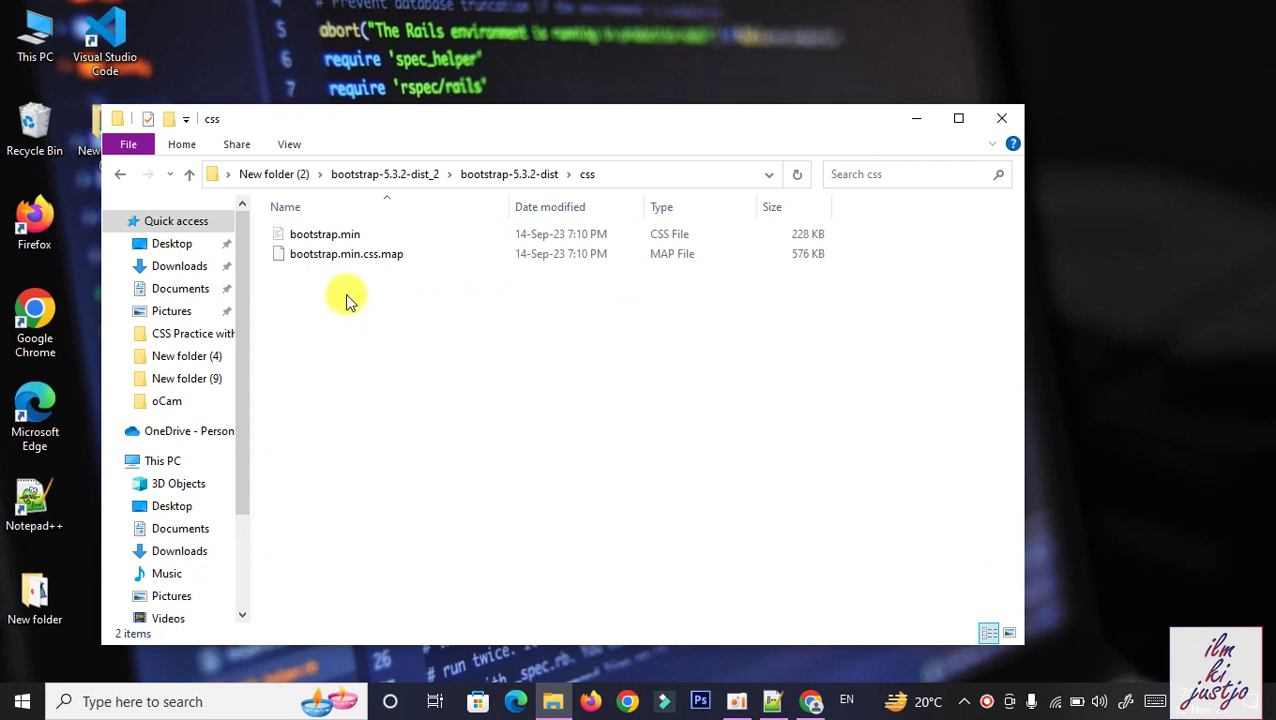
Return to the bootstrap-5.3.2-dist folder and open its js folder.
left_click(122, 175)
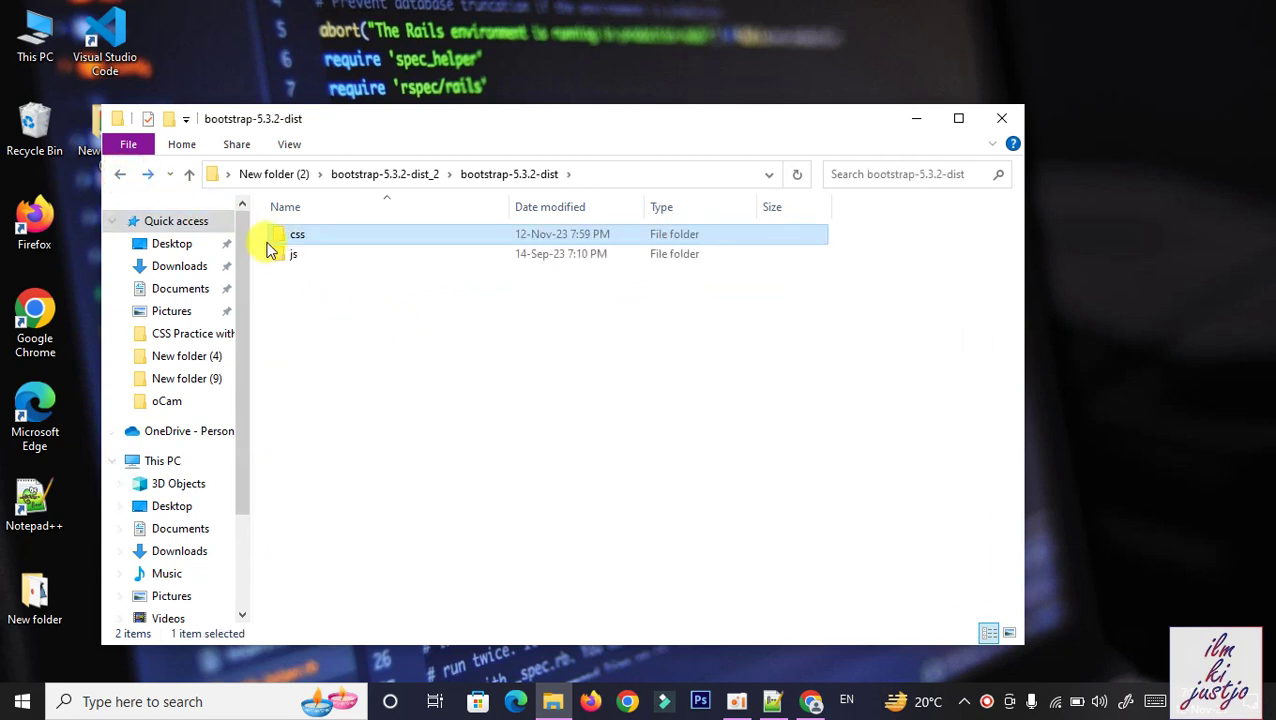
double_click(299, 256)
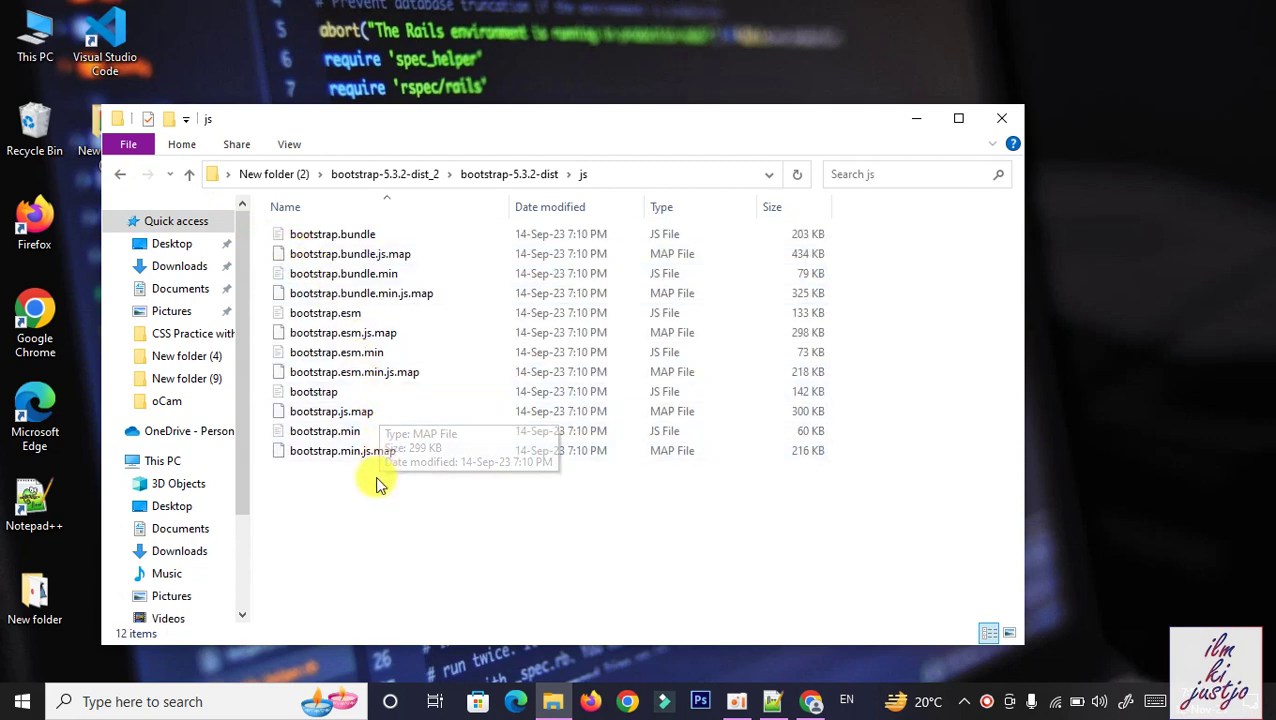
key("ctrl+a")
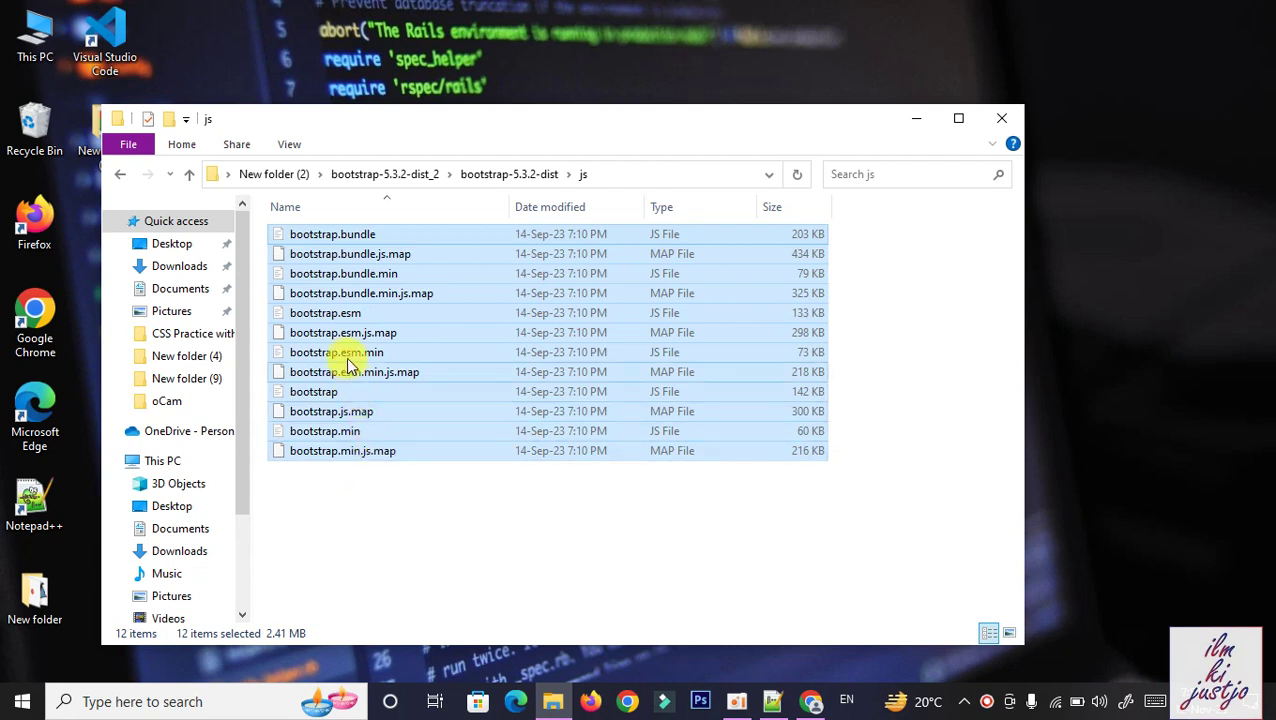
left_click(376, 236, "ctrl")
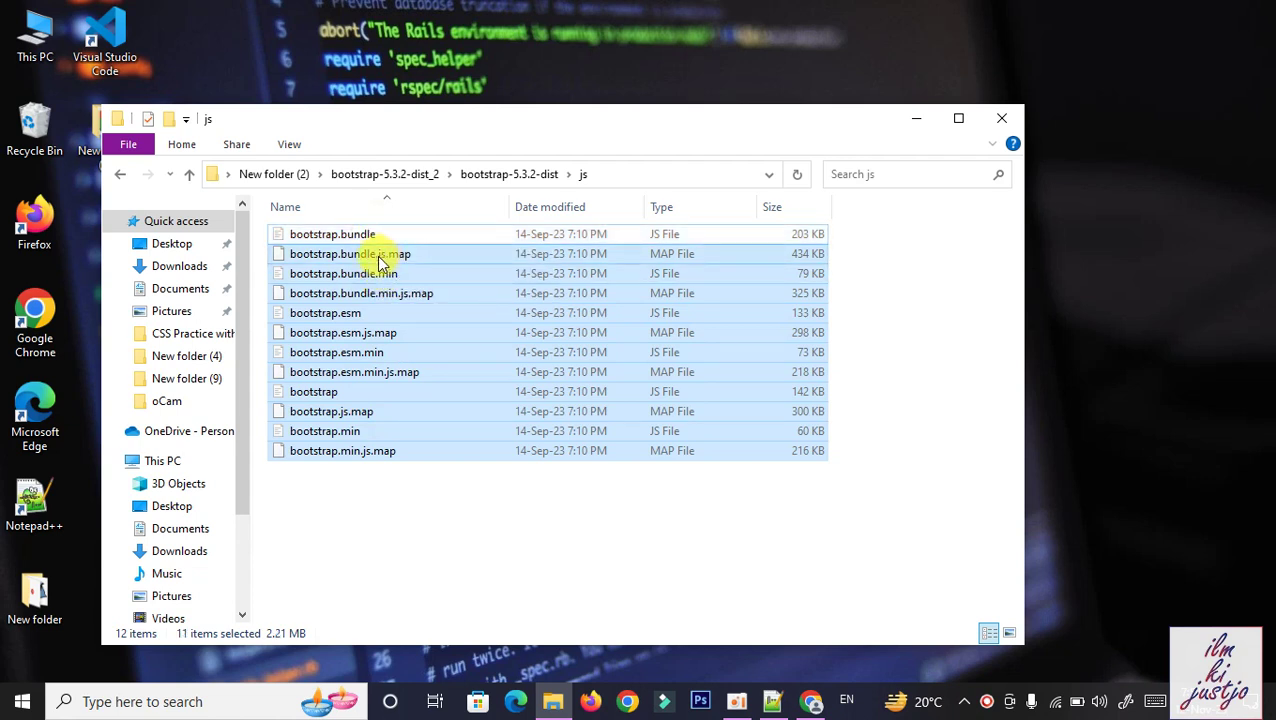
left_click(380, 256, "ctrl")
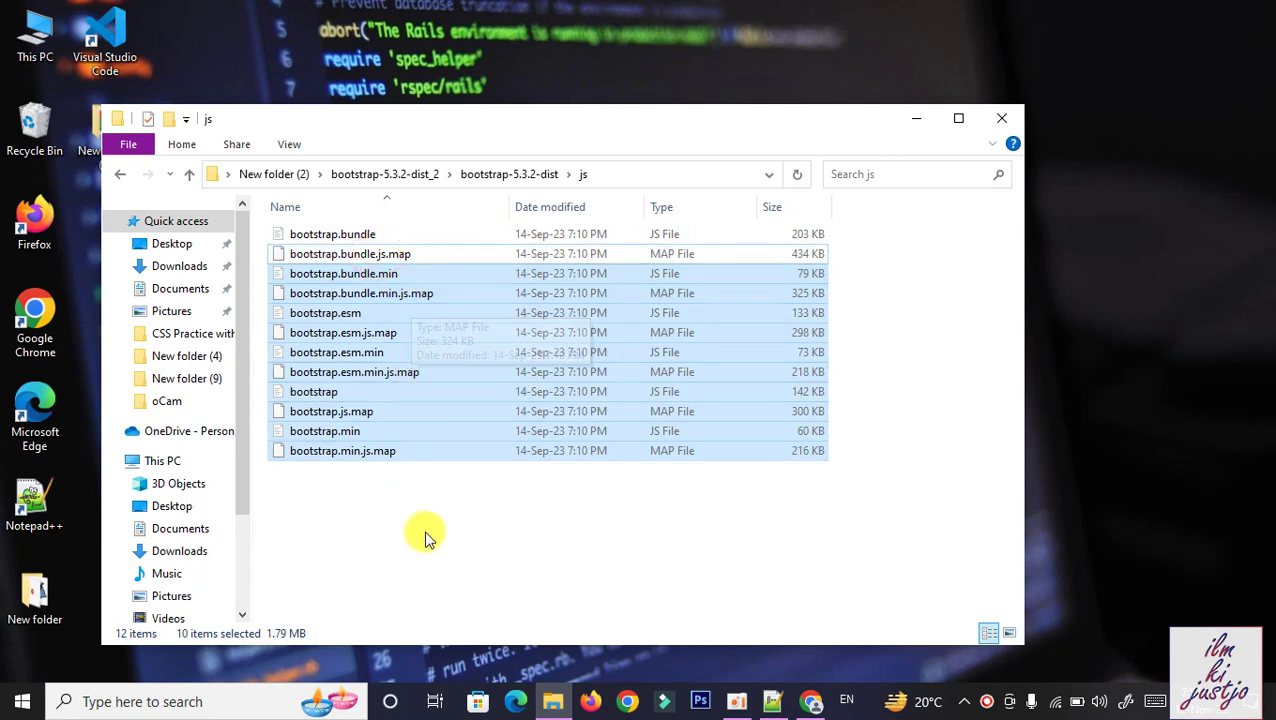
left_click(361, 238, "ctrl")
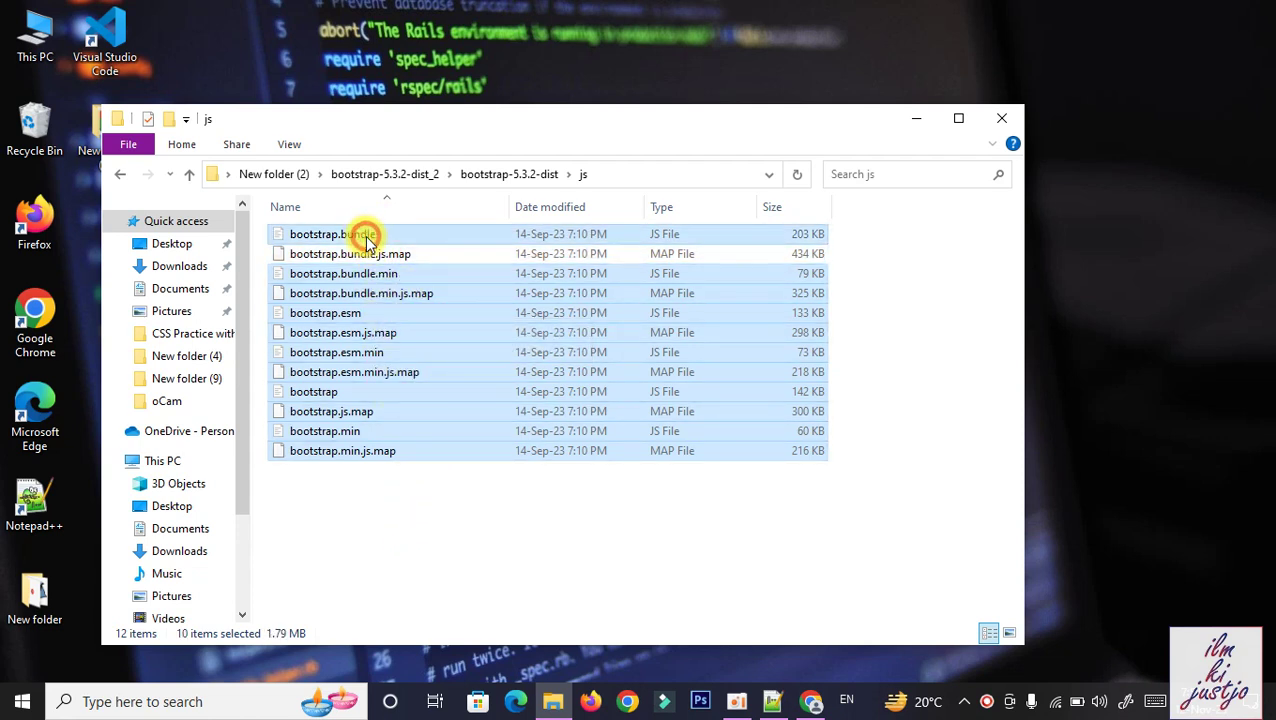
left_click(372, 255, "ctrl")
left_click(384, 290, "ctrl")
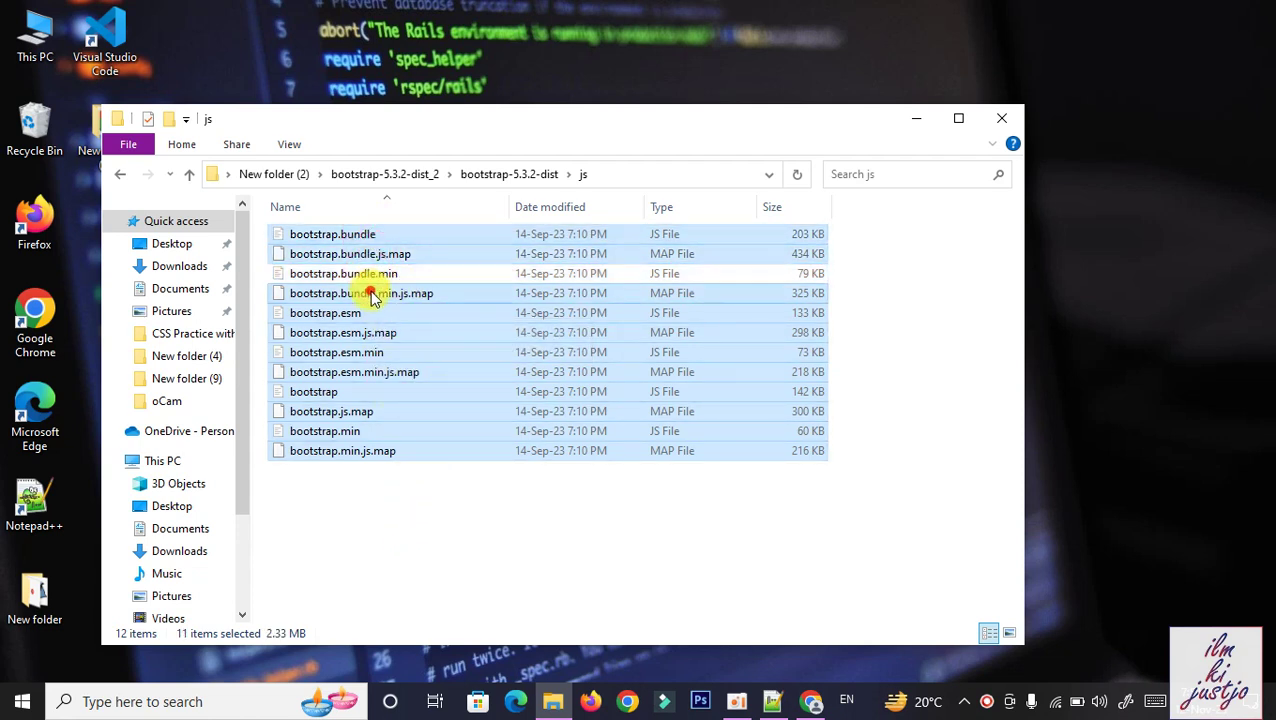
left_click(310, 281, "ctrl")
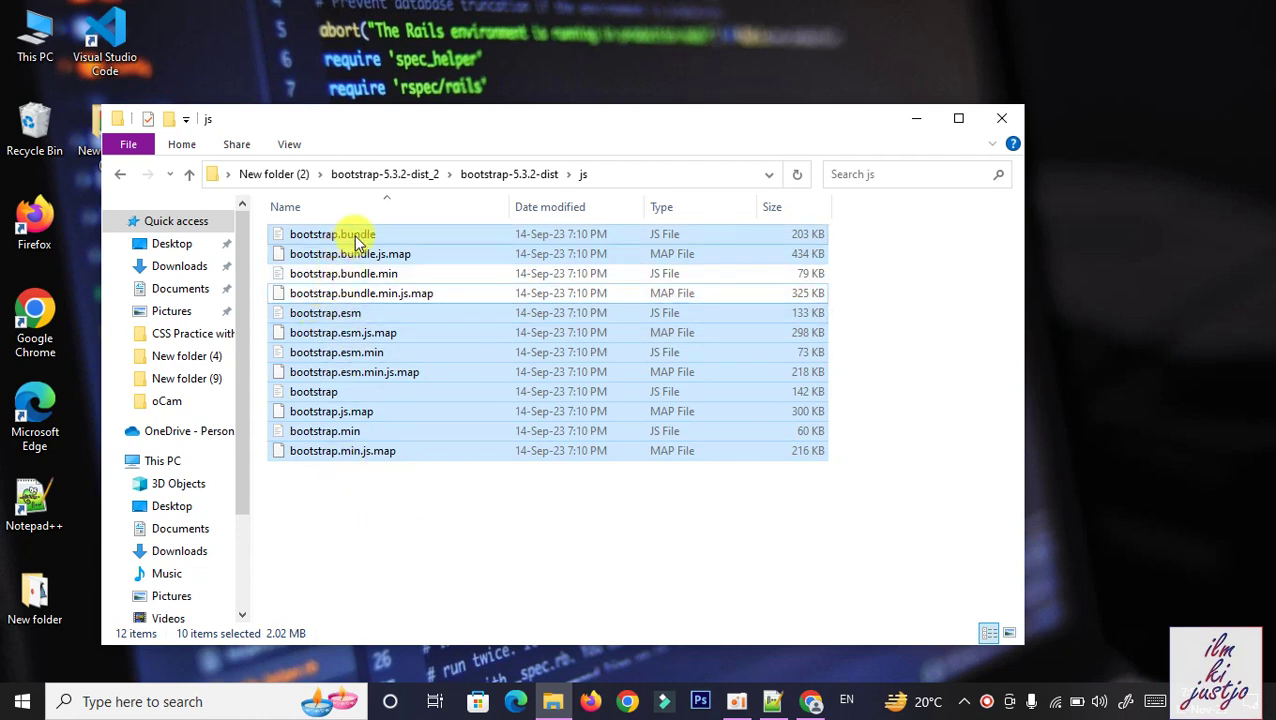
left_click(374, 510)
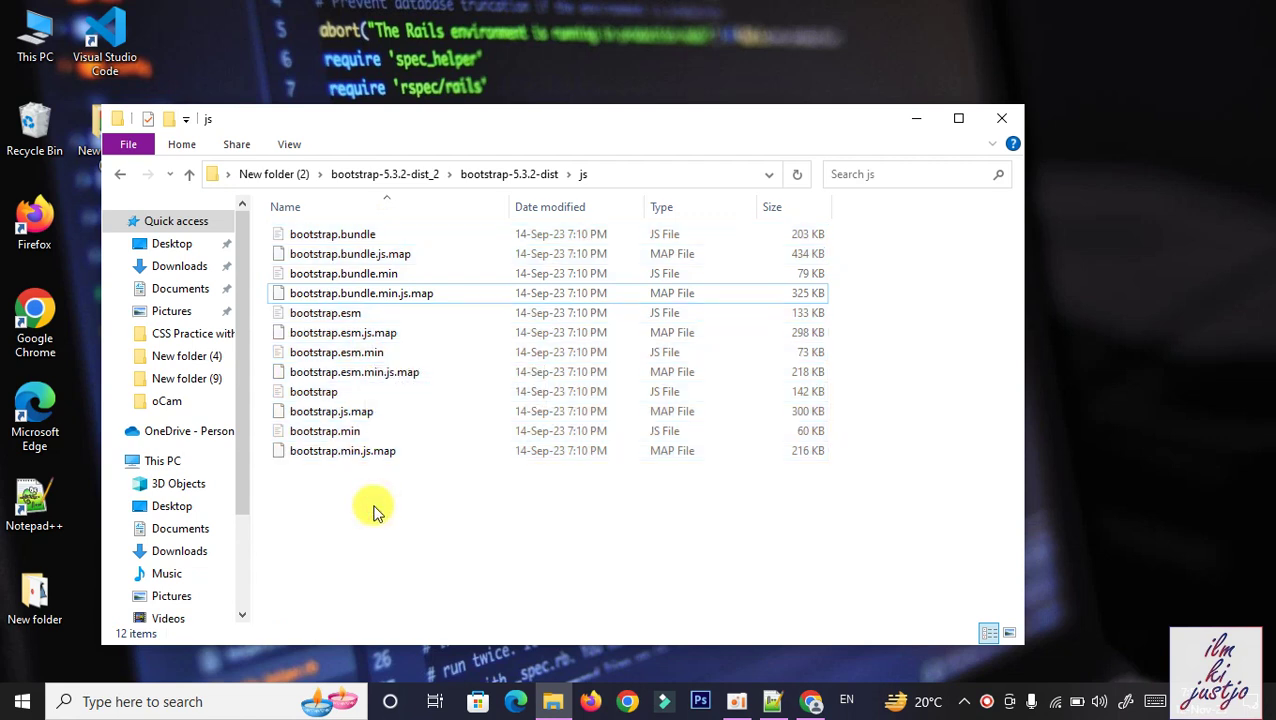
Delete every file in the js folder except bootstrap.bundle.min and bootstrap.bundle.min.js.map.
left_click(328, 237)
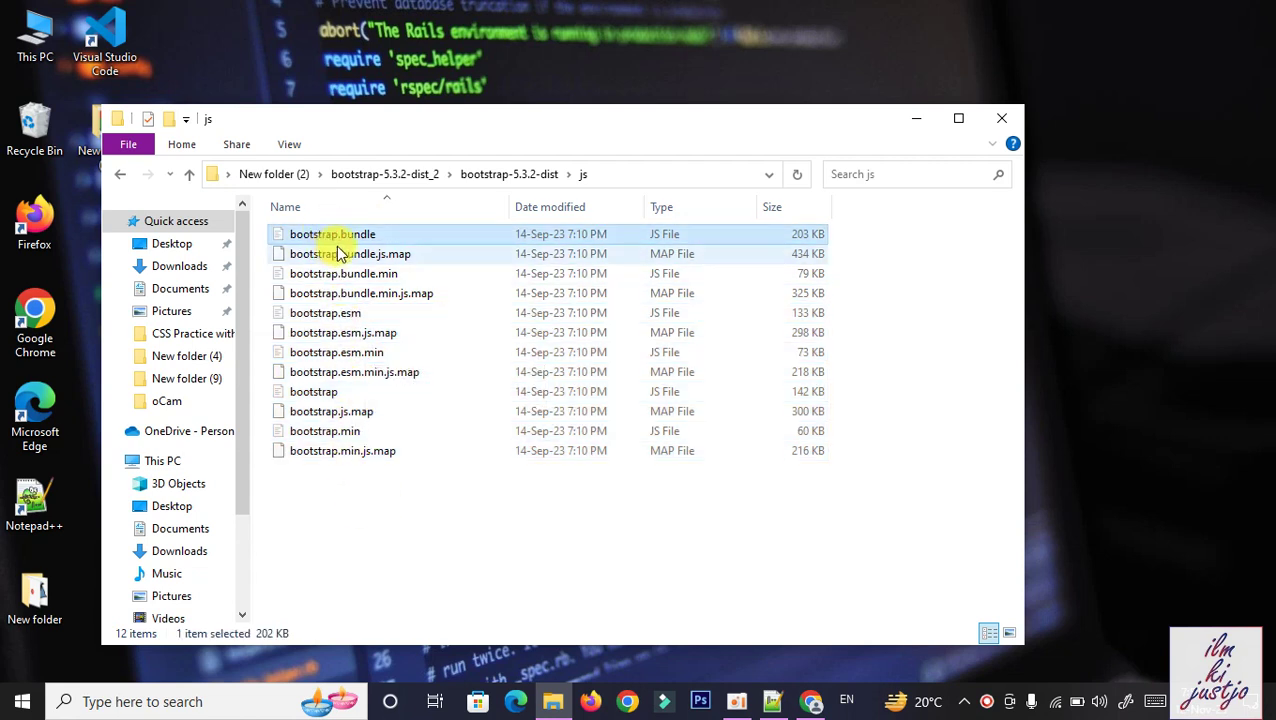
left_click(340, 254, "ctrl")
left_click(321, 313, "ctrl")
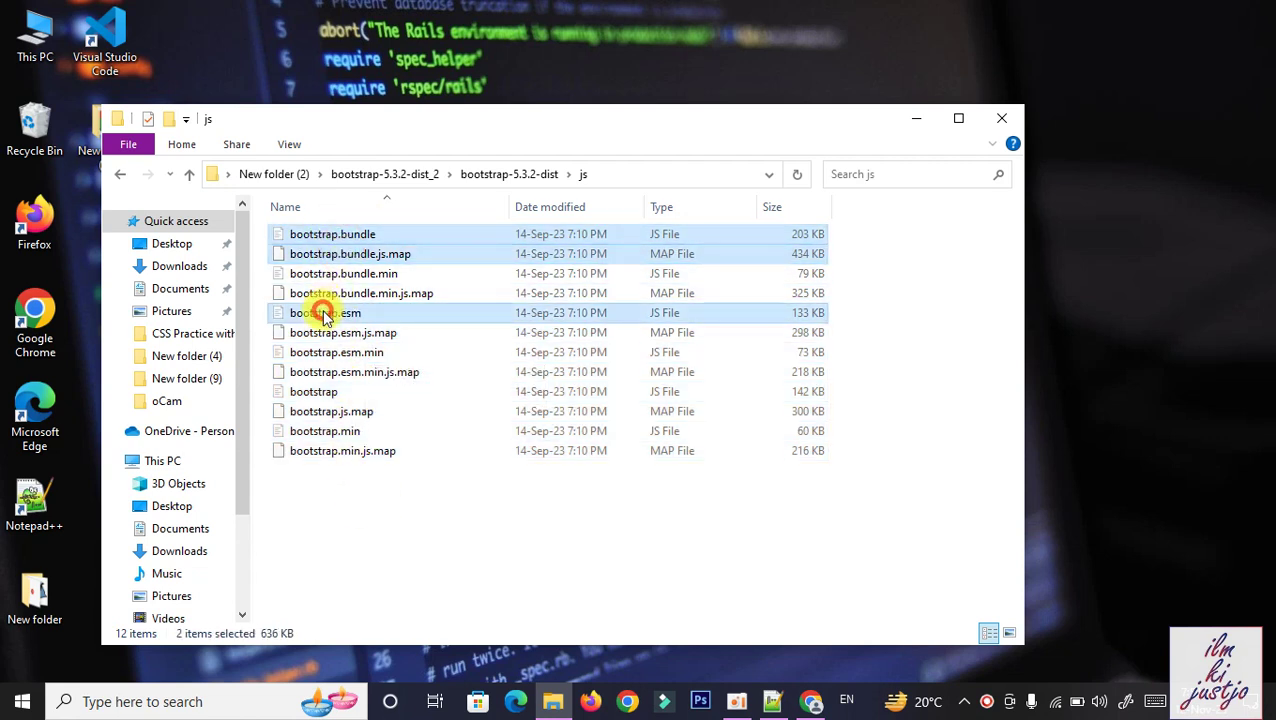
left_click(316, 334, "ctrl")
left_click(312, 352, "ctrl")
left_click(318, 372, "ctrl")
left_click(316, 392, "ctrl")
left_click(315, 412, "ctrl")
left_click(316, 431, "ctrl")
left_click(316, 451, "ctrl")
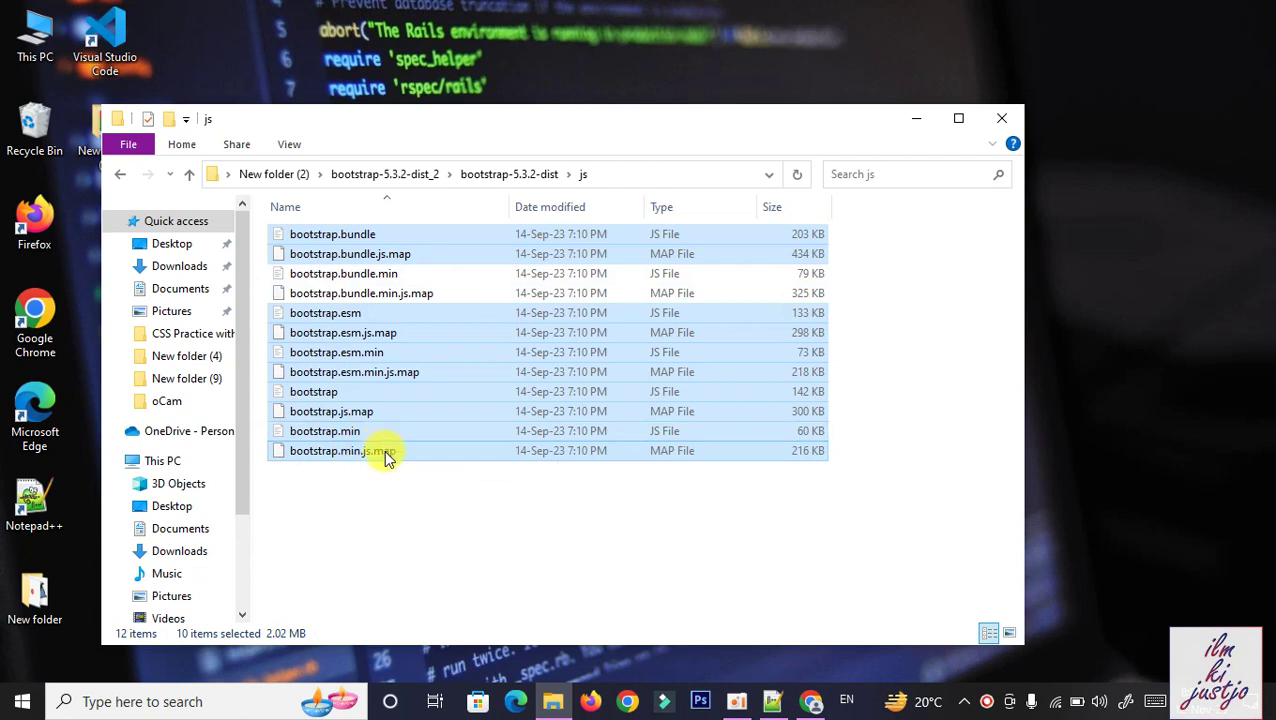
right_click(336, 352)
left_click(380, 617)
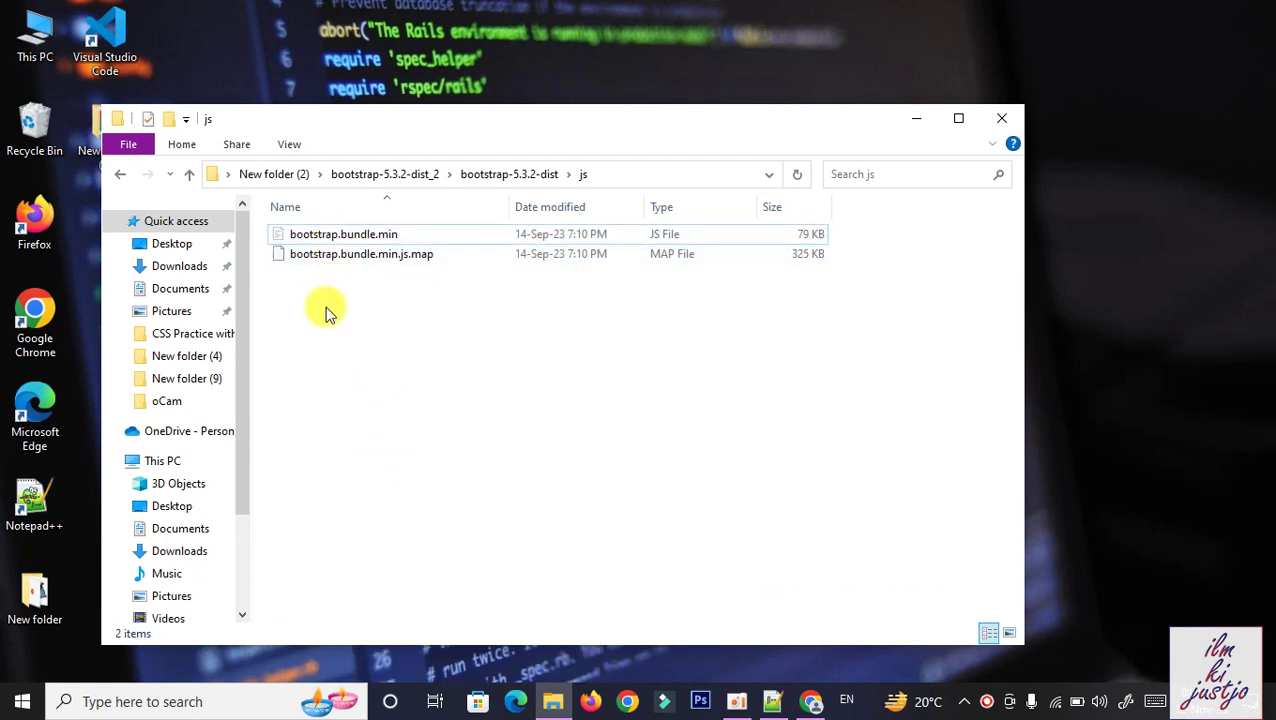
Rename the bootstrap-5.3.2-dist folder inside bootstrap-5.3.2-dist_2 to bootstrap and refresh the folder view.
left_click(121, 175)
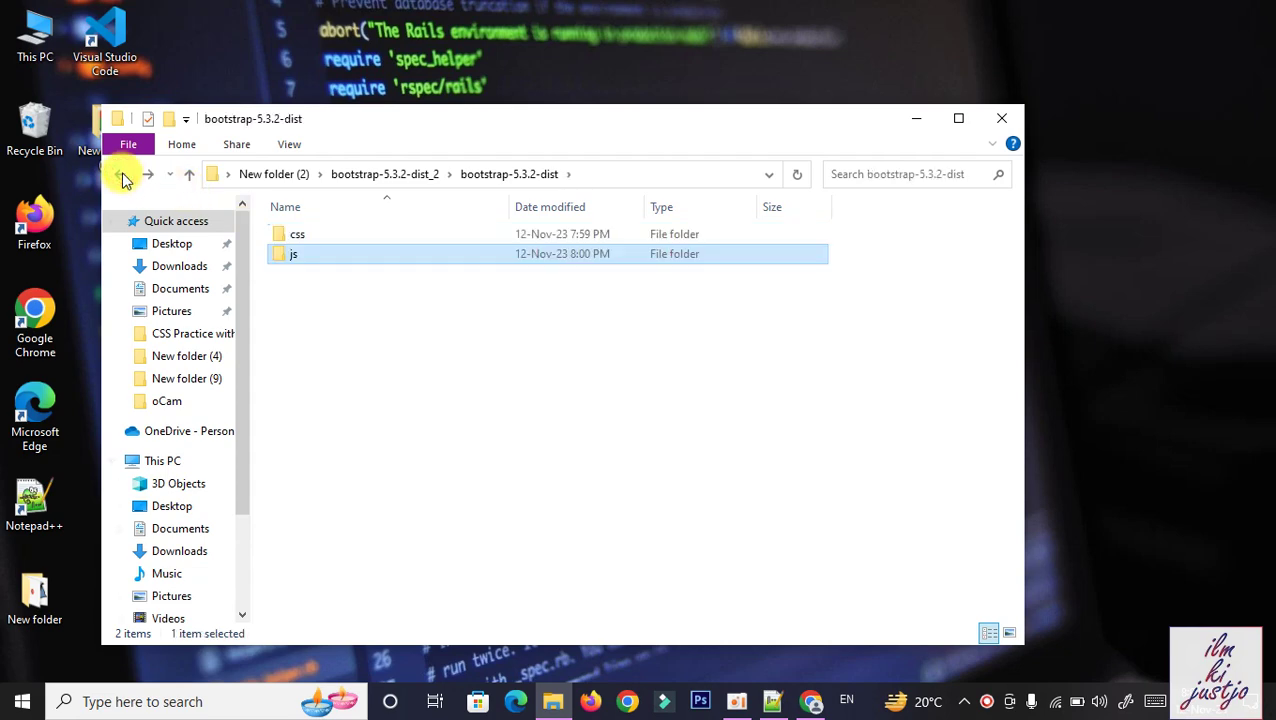
left_click(118, 176)
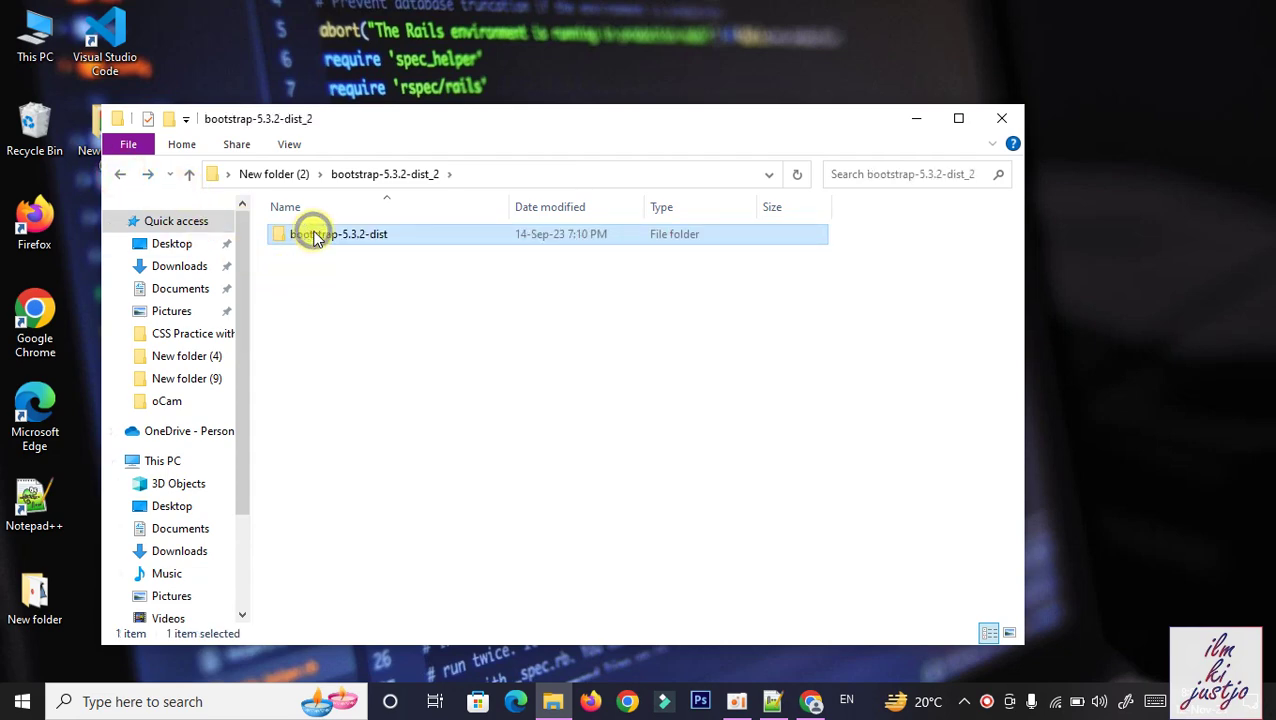
right_click(313, 236)
left_click(338, 636)
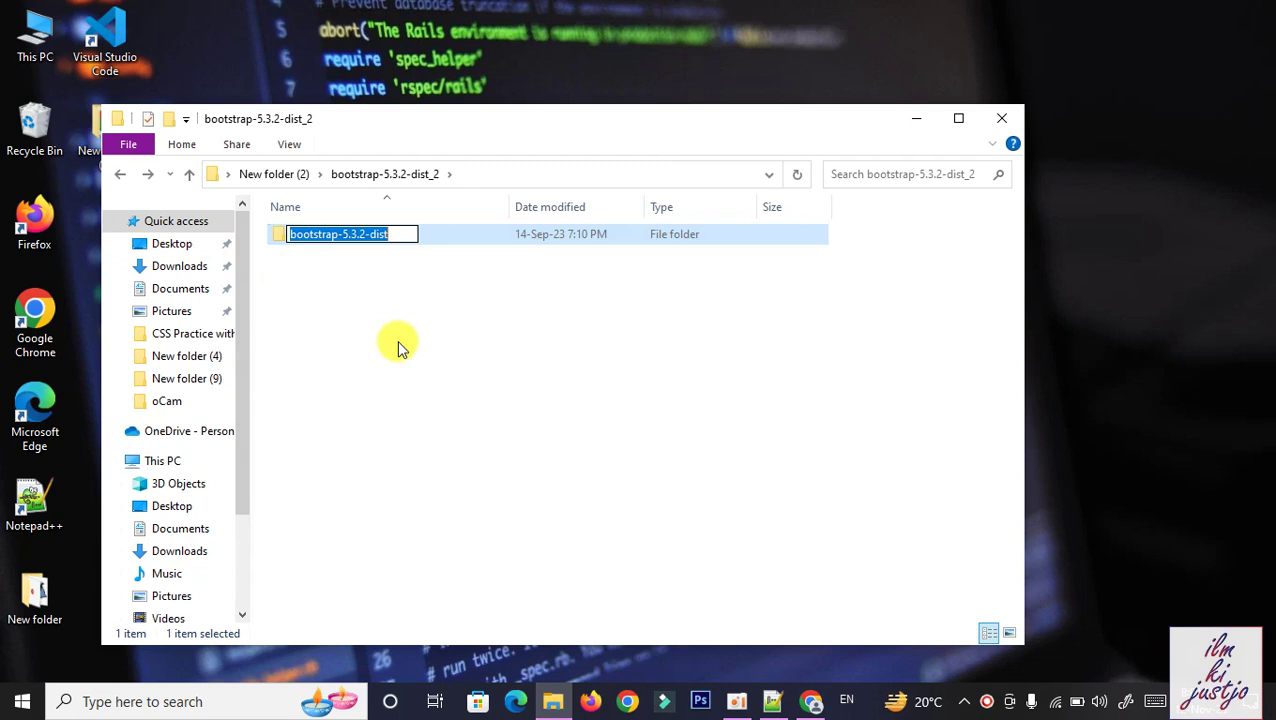
left_click(400, 233)
key("BackSpace")
key("BackSpace")
key("BackSpace")
key("BackSpace")
key("BackSpace")
key("BackSpace")
key("BackSpace")
key("BackSpace")
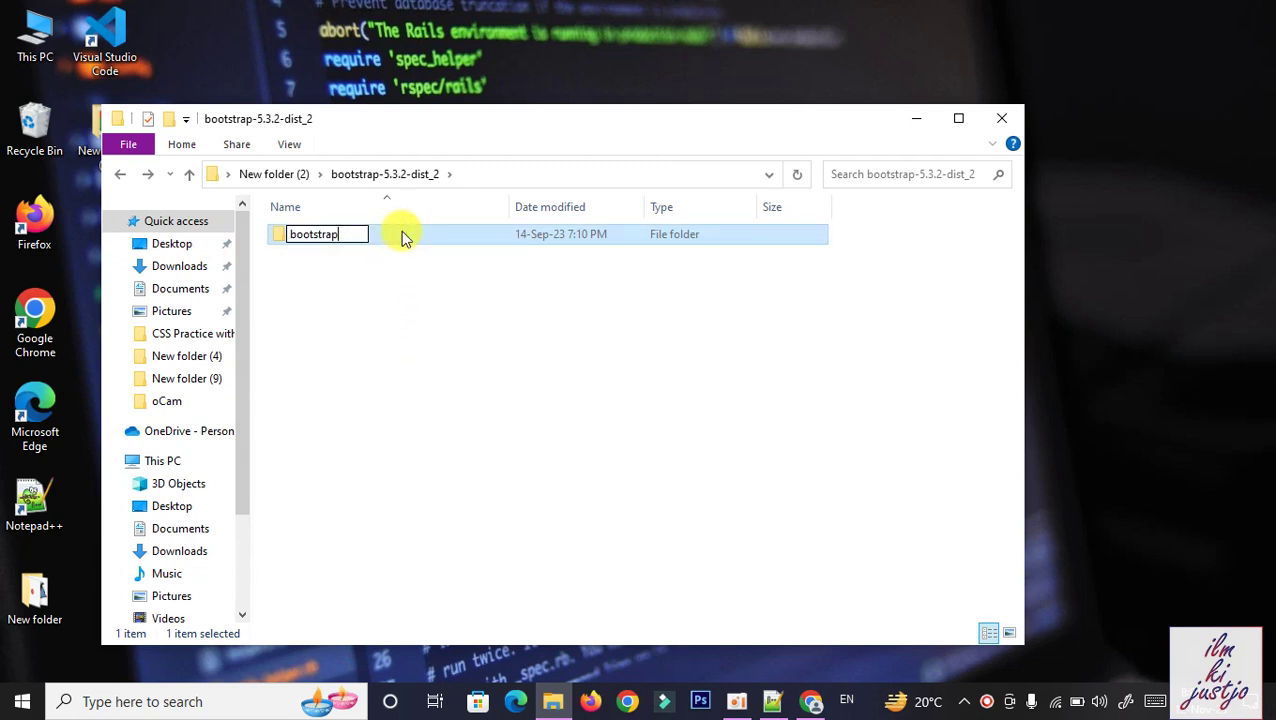
key("Return")
left_click(364, 294)
right_click(364, 294)
left_click(415, 368)
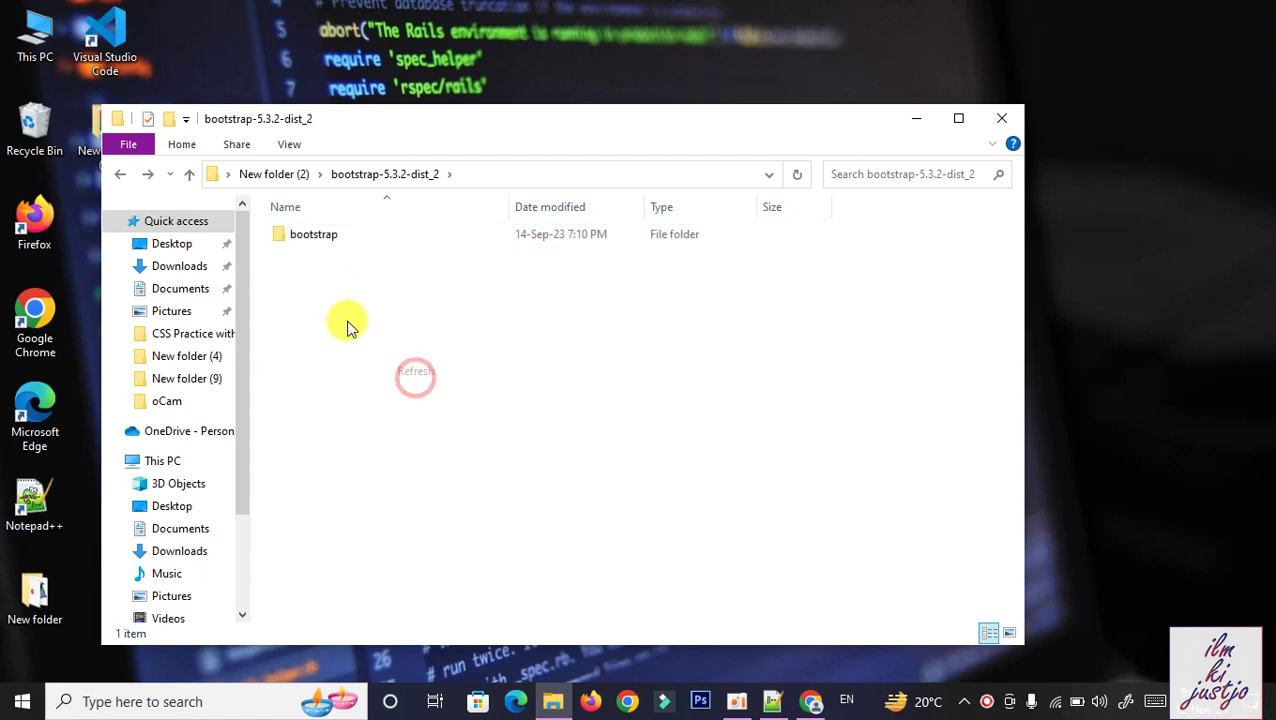
Move the bootstrap folder out of bootstrap-5.3.2-dist_2 into its parent, New folder (2).
left_click(305, 241)
right_click(305, 241)
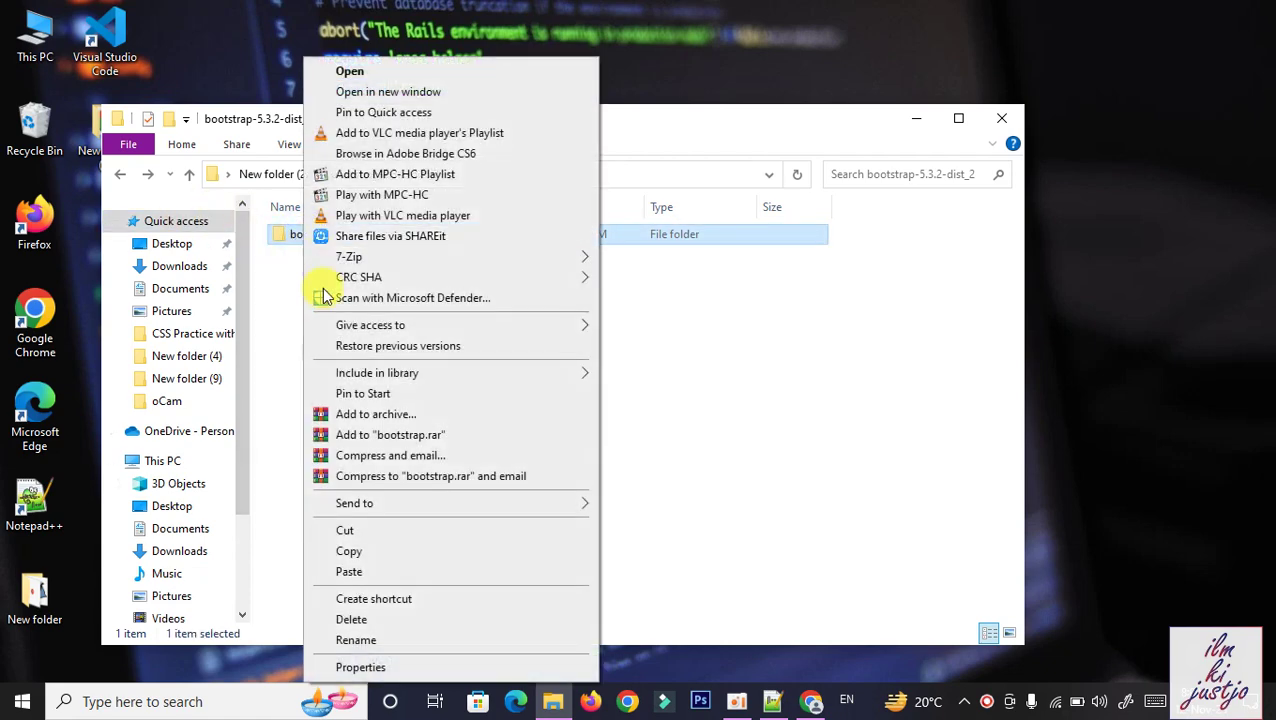
left_click(352, 526)
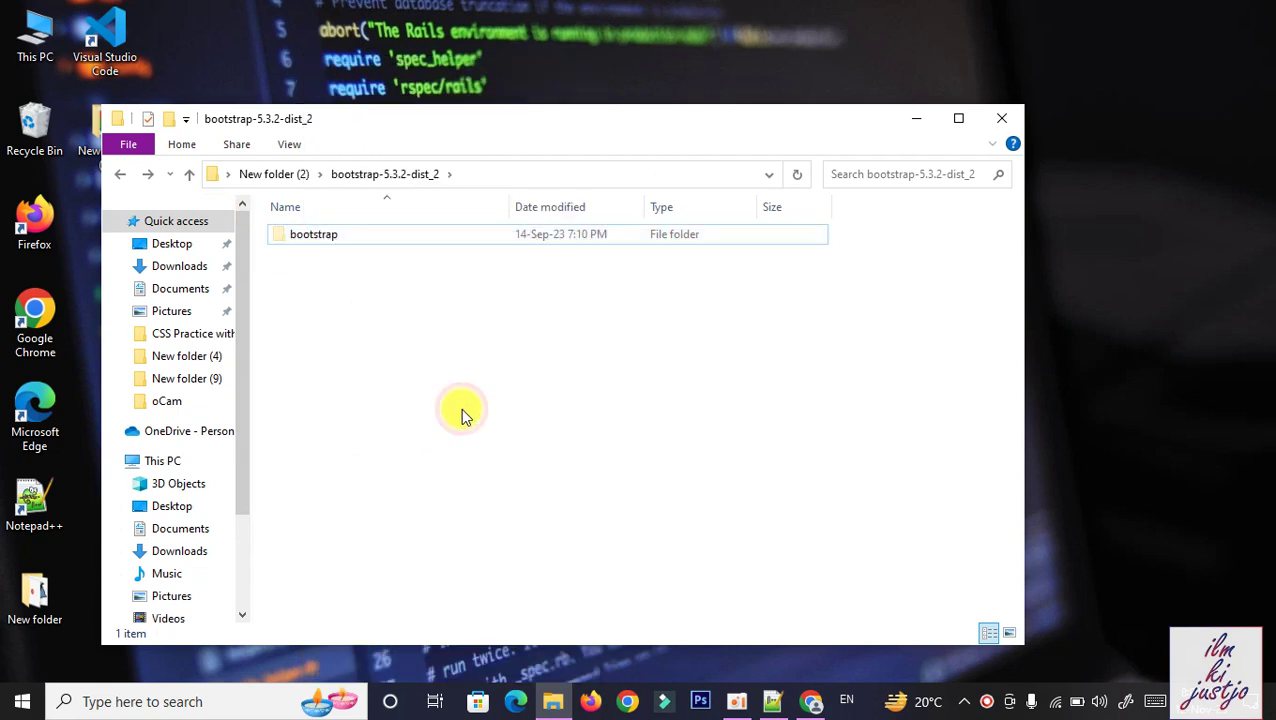
key("BackSpace")
right_click(403, 370)
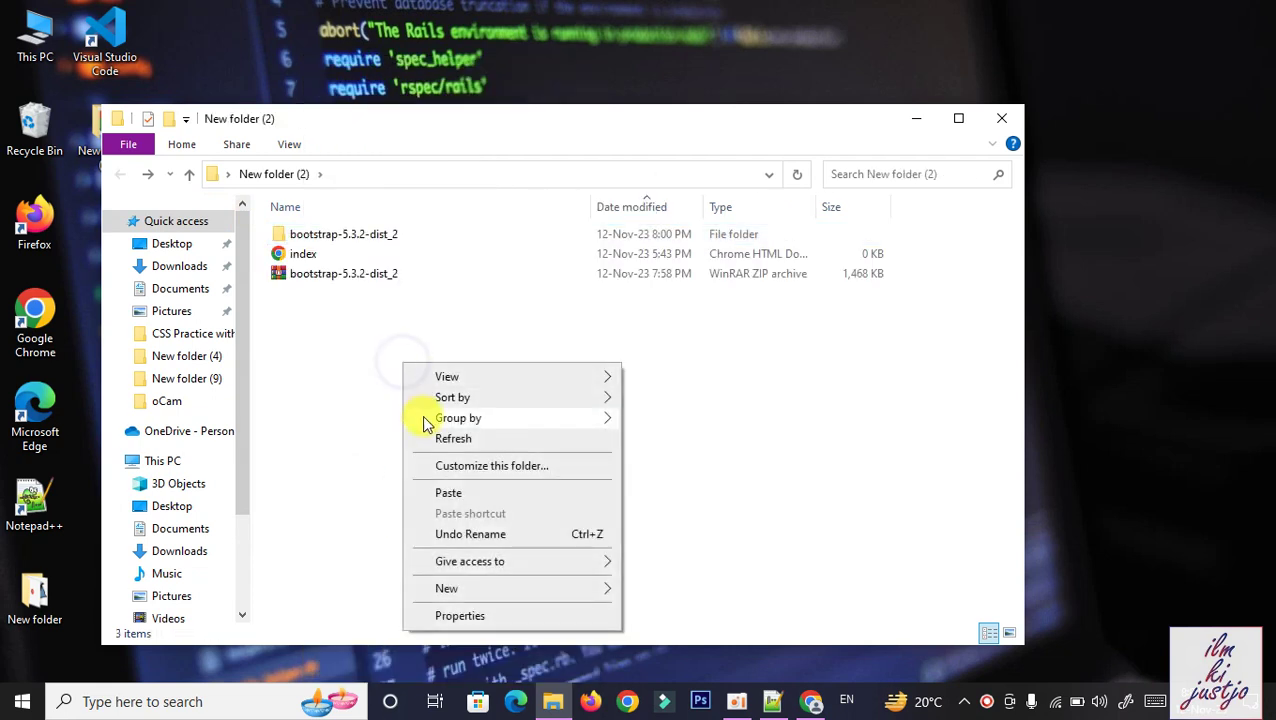
left_click(447, 490)
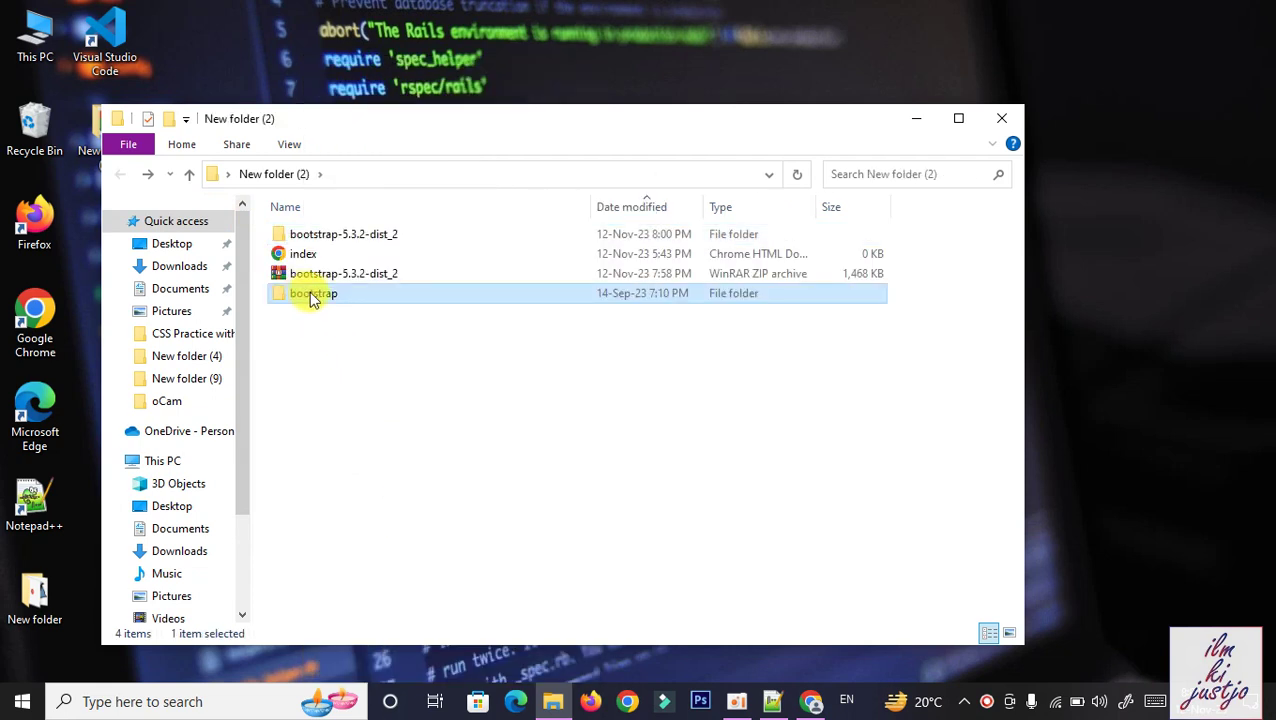
Delete the leftover bootstrap-5.3.2-dist_2 folder from New folder (2) and refresh the view.
left_click(276, 235)
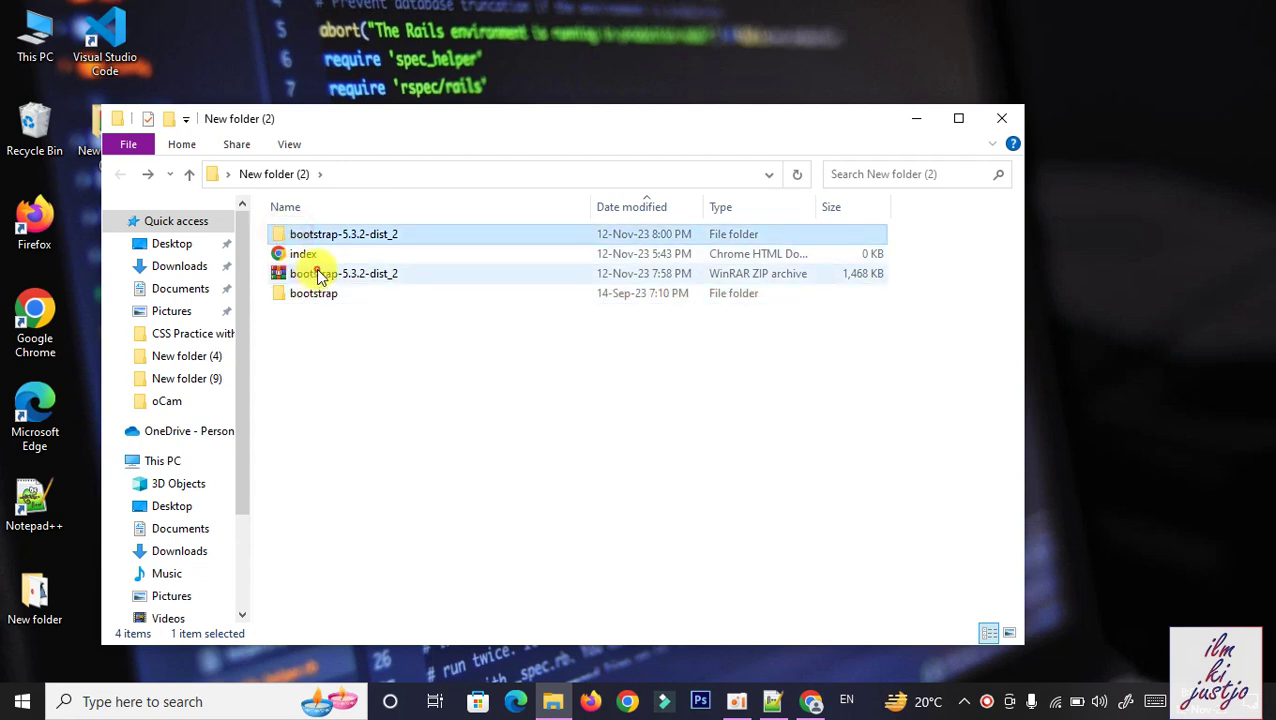
left_click(318, 276, "ctrl")
left_click(345, 397)
left_click(313, 237)
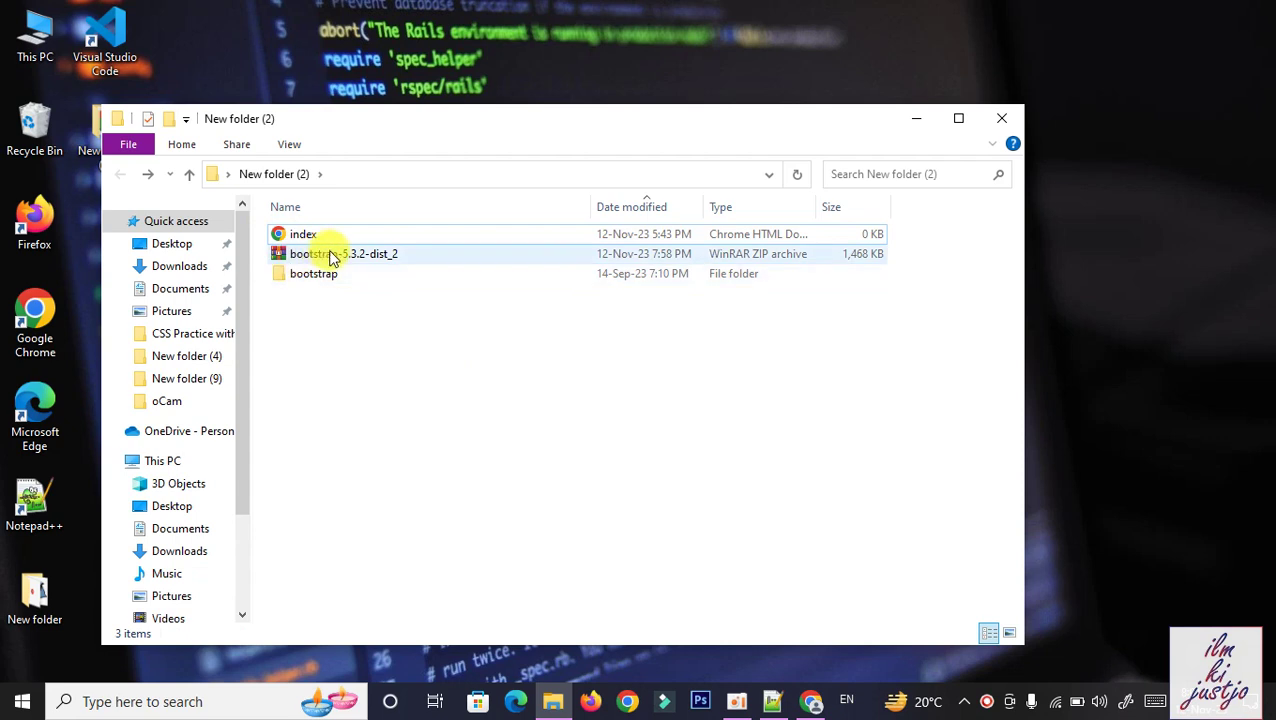
left_click(336, 256)
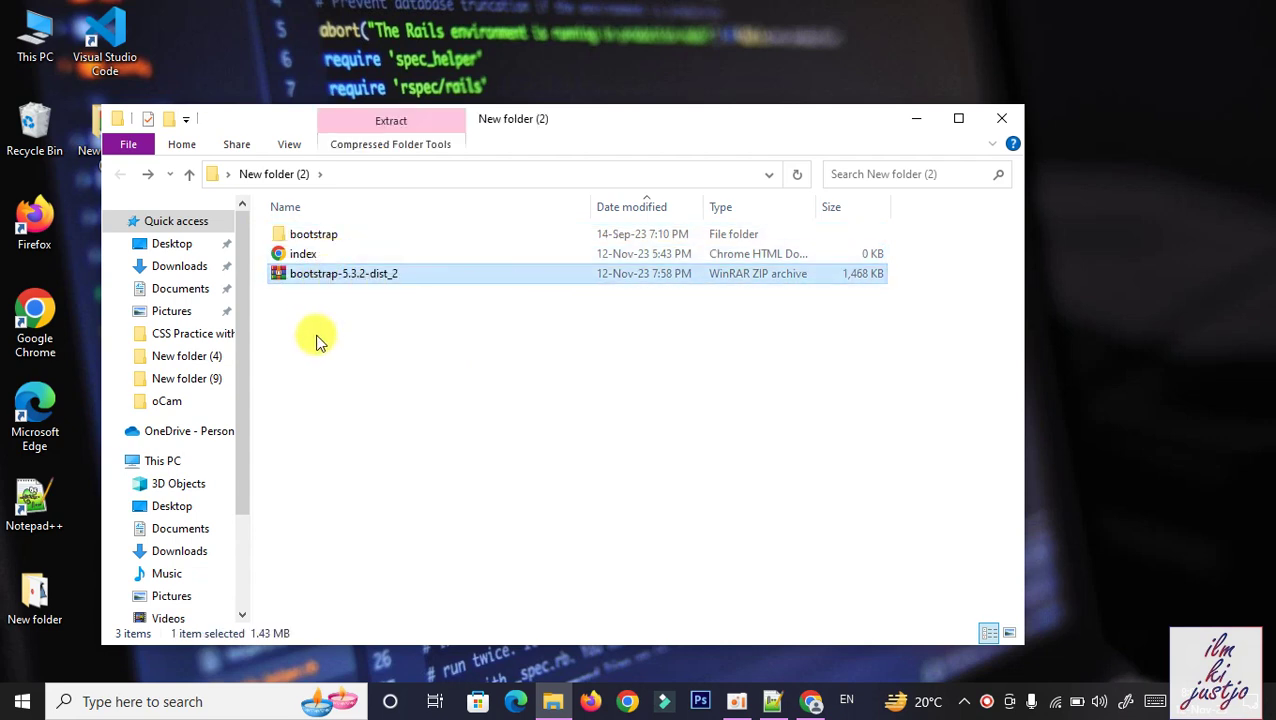
right_click(317, 338)
left_click(362, 407)
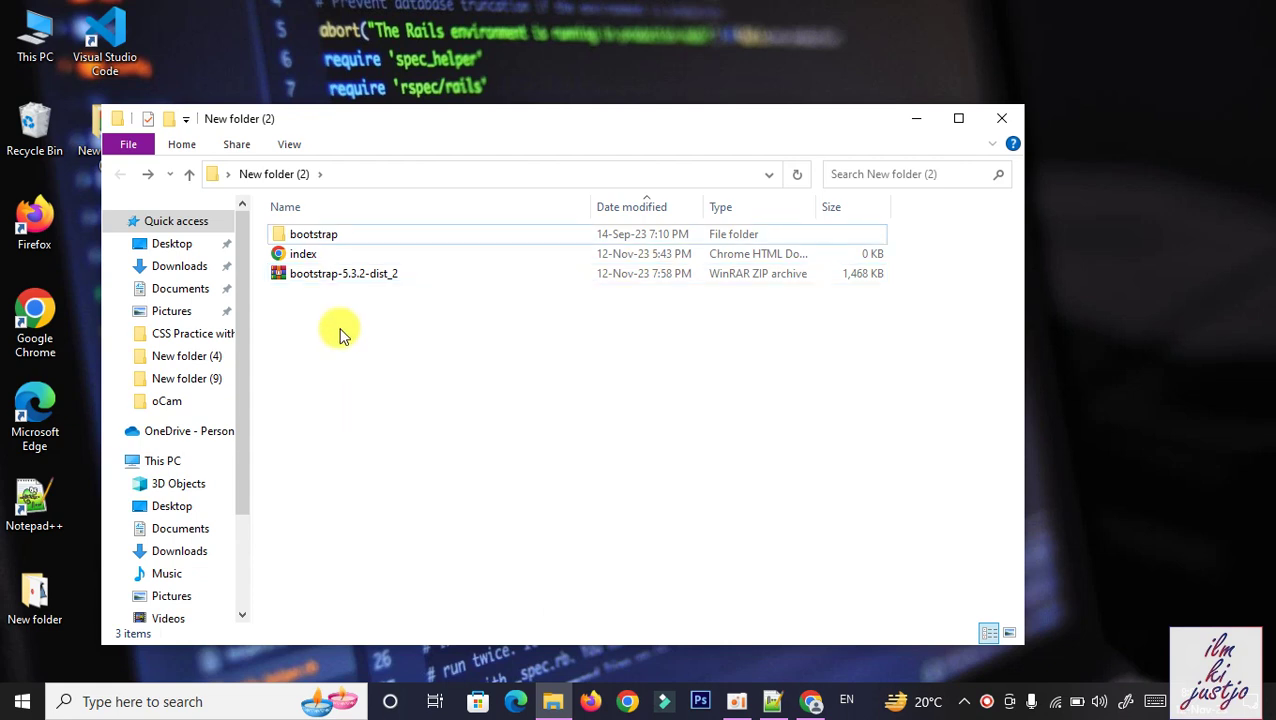
Delete the bootstrap-5.3.2-dist_2 ZIP archive from New folder (2).
left_click(325, 281)
right_click(319, 277)
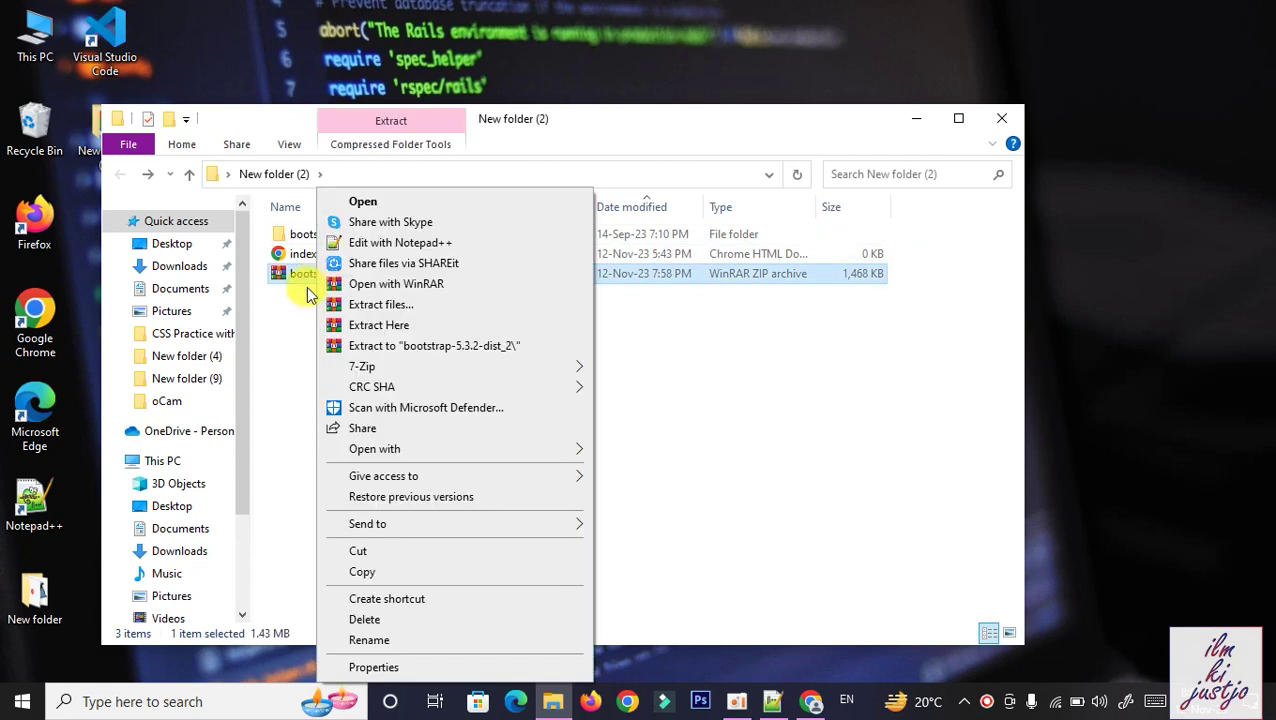
left_click(287, 335)
left_click(293, 277)
right_click(293, 277)
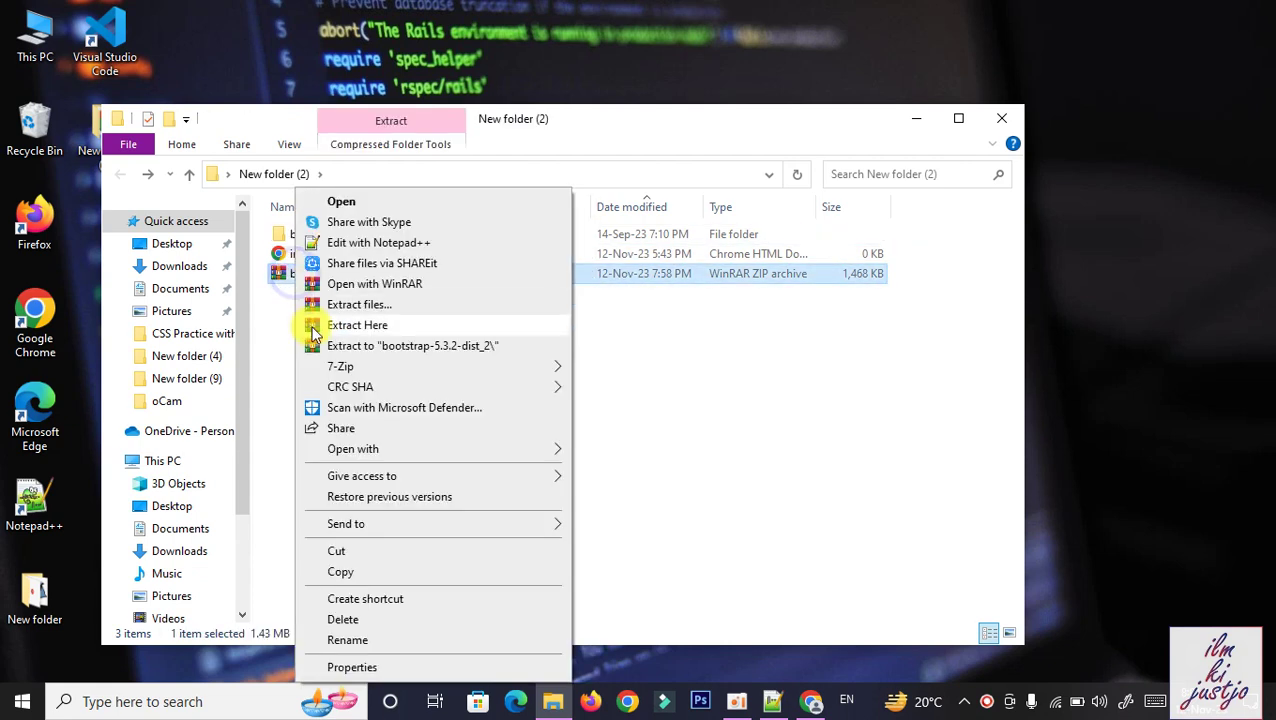
left_click(345, 618)
Check the contents of the css and js folders inside the bootstrap folder and return to New folder (2).
double_click(313, 236)
left_click(313, 237)
double_click(313, 237)
key("alt+Left")
left_click(321, 257)
double_click(321, 257)
key("alt+Left")
key("alt+Left")
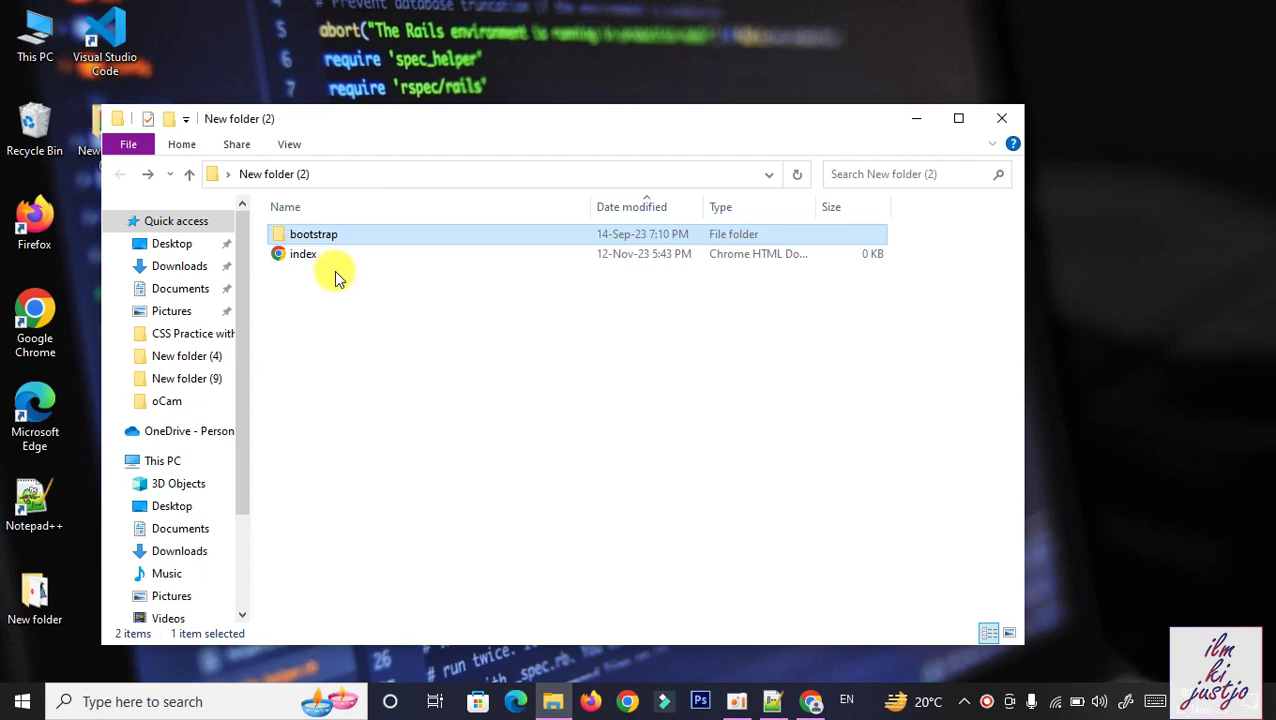
left_click(359, 325)
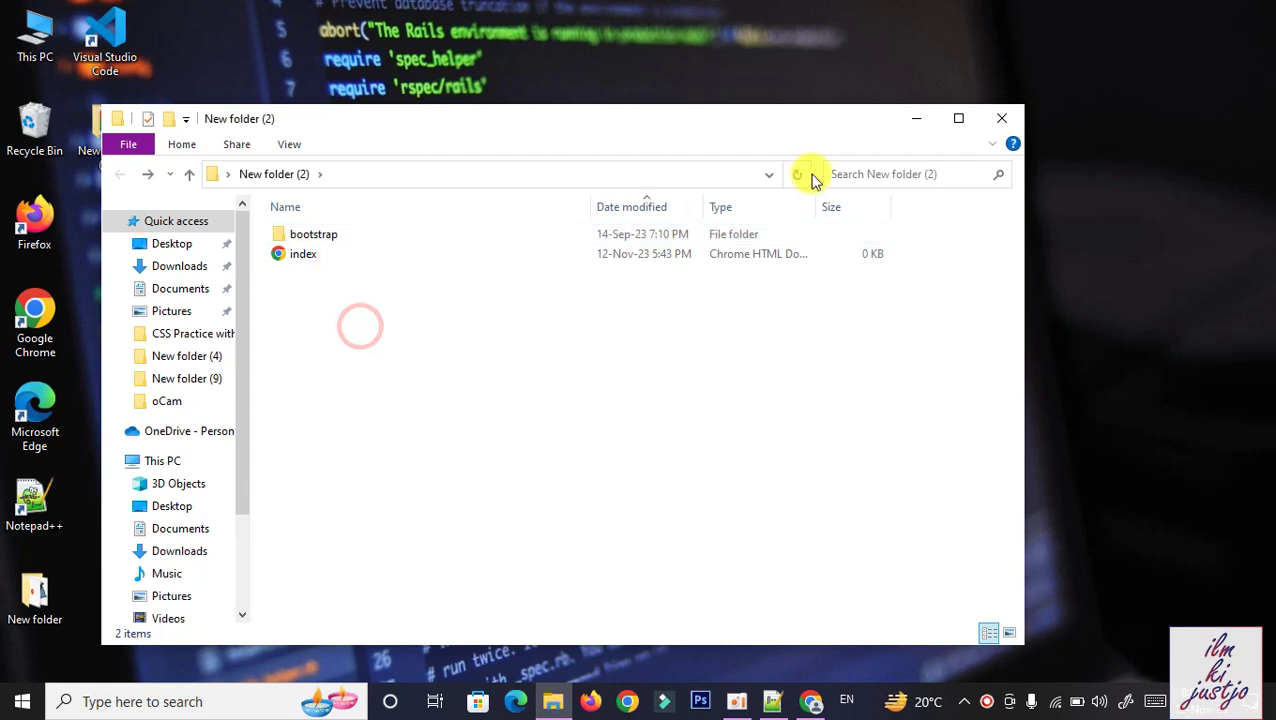
Close the New folder (2) window and launch Visual Studio Code from the desktop.
left_click(995, 115)
right_click(476, 200)
left_click(538, 250)
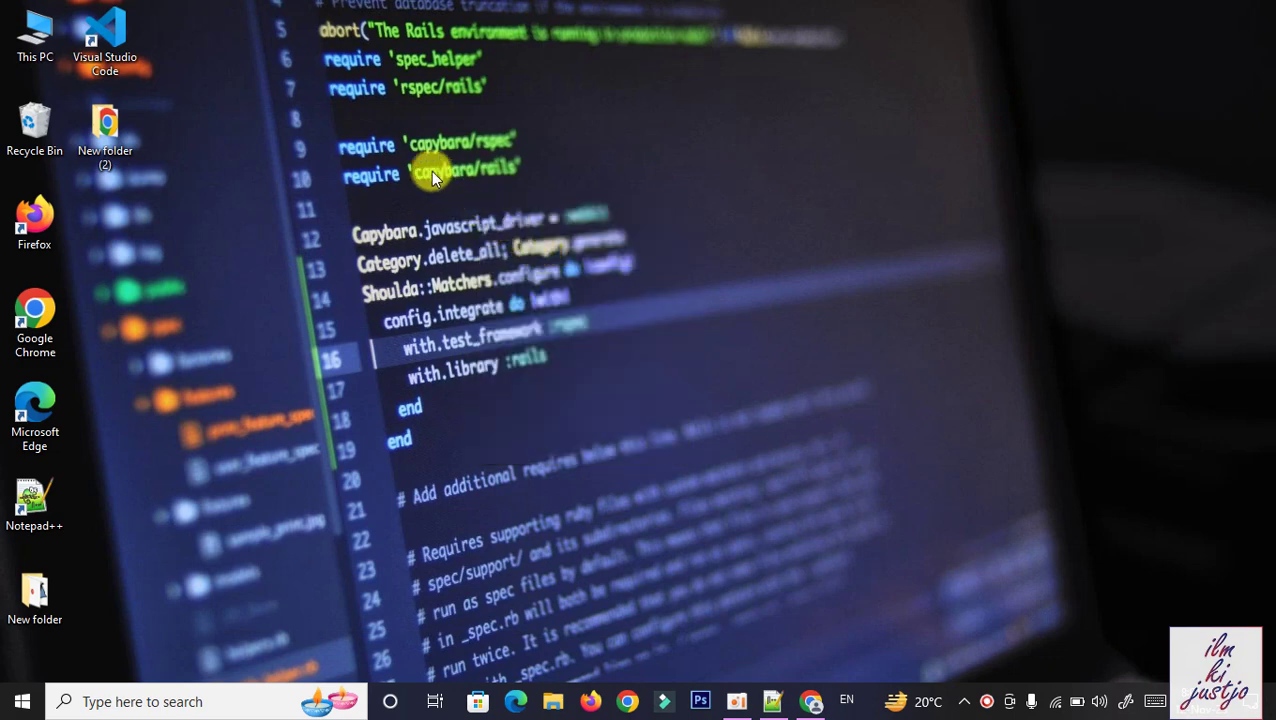
right_click(117, 40)
left_click(203, 57)
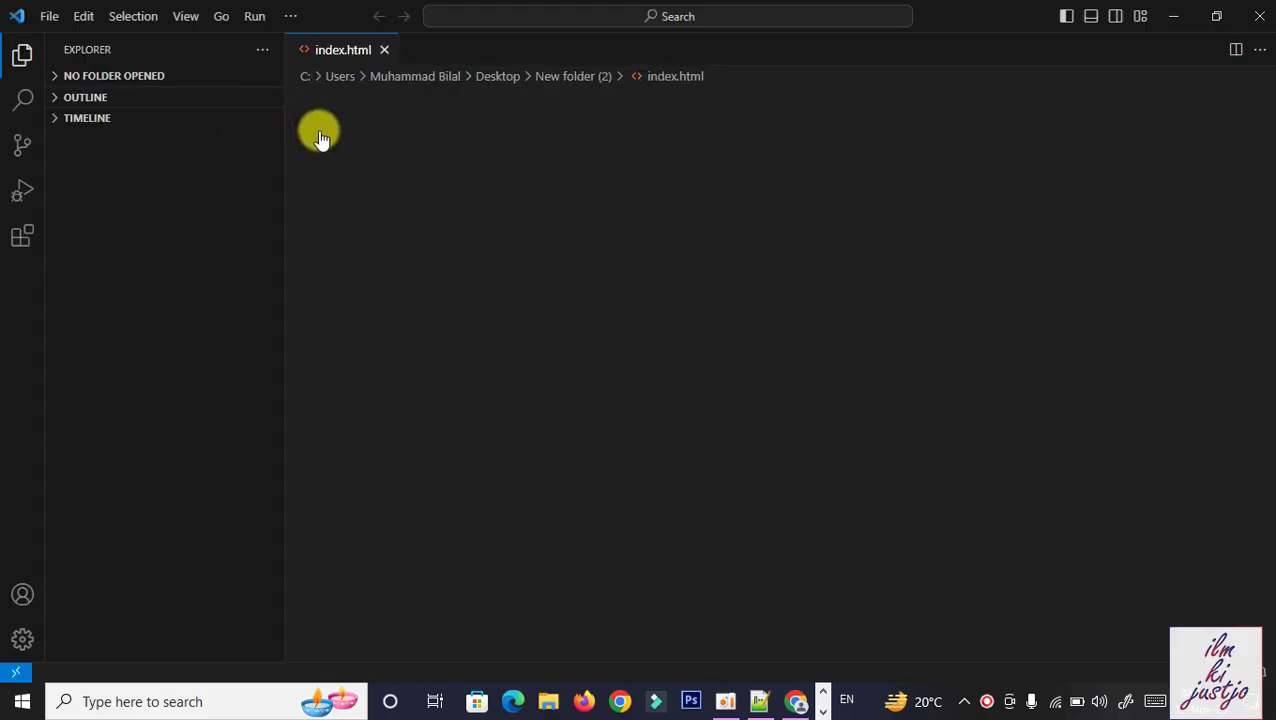
type("!")
key("Tab")
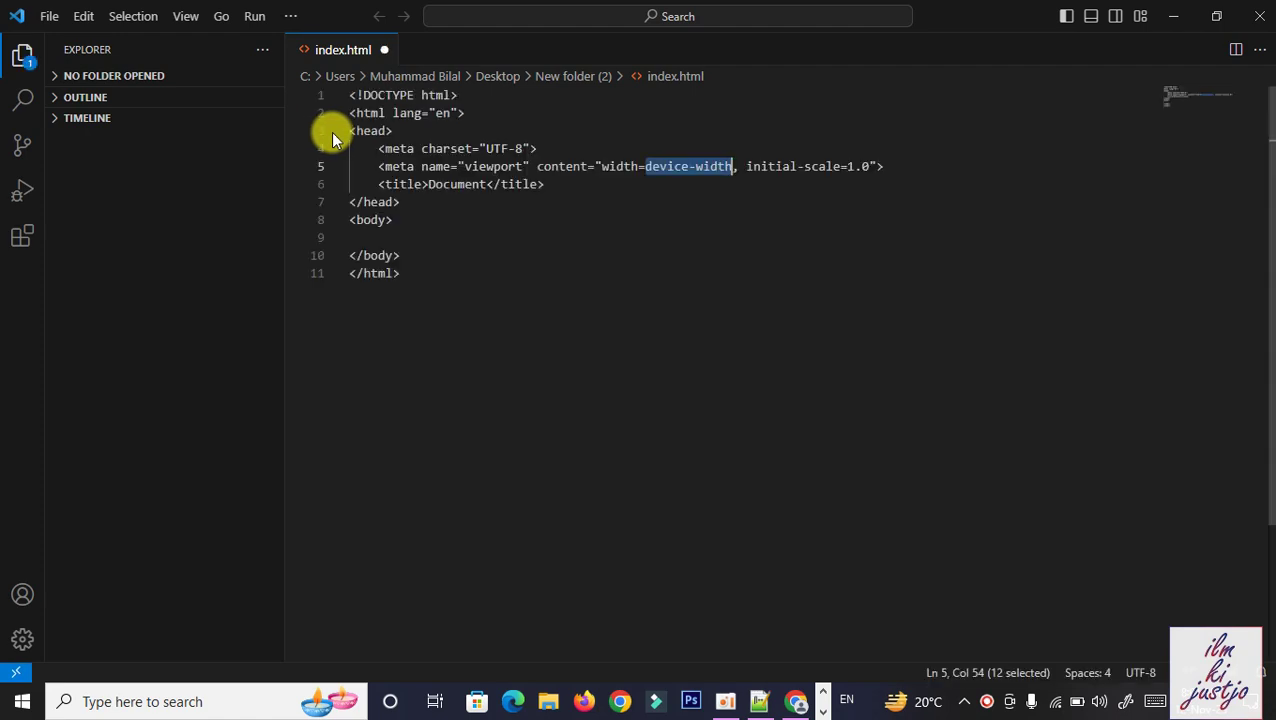
key("ctrl+w")
left_click(672, 373)
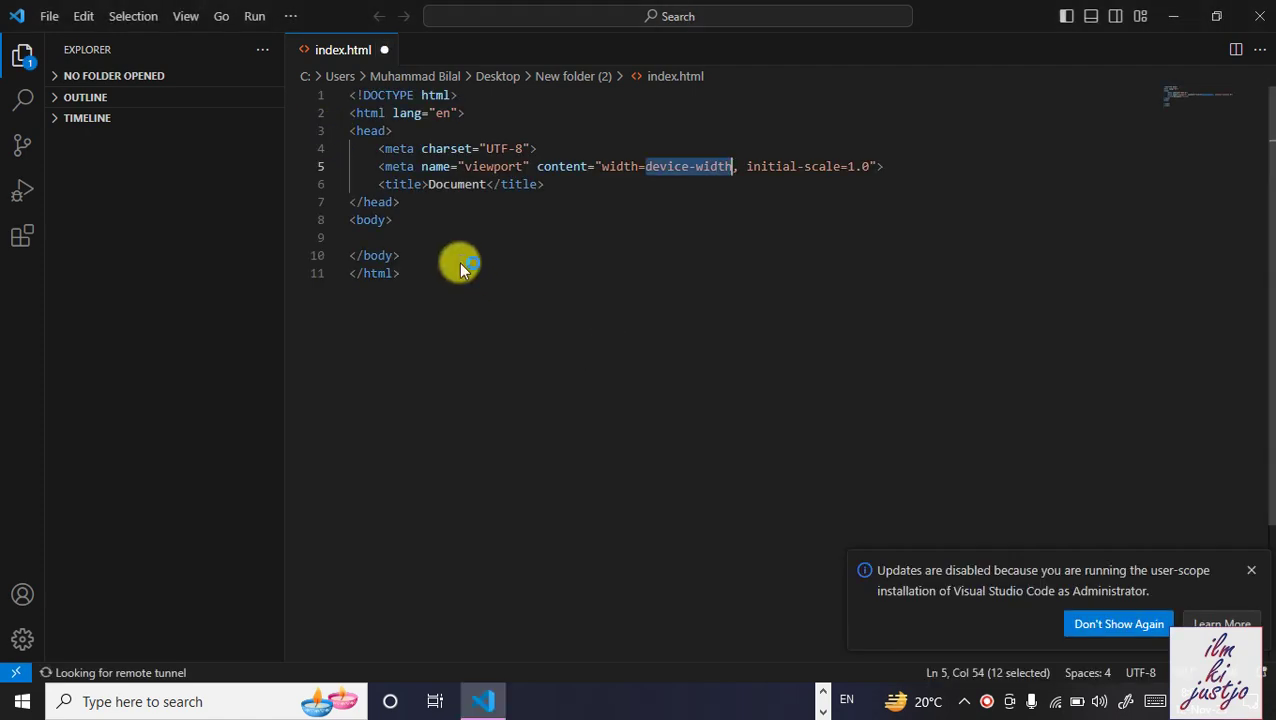
left_click(1251, 570)
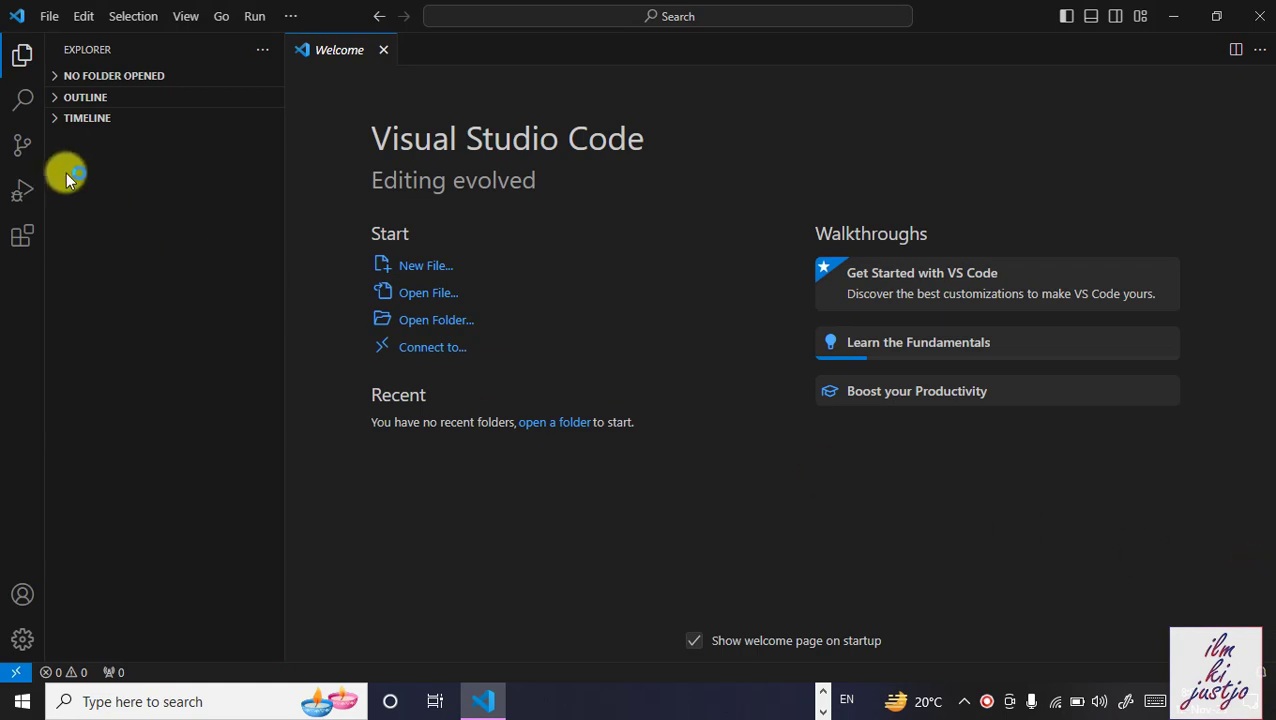
Close Visual Studio Code, relaunch it as administrator from the desktop and dismiss the disabled-updates notification.
left_click(1260, 14)
right_click(123, 30)
left_click(124, 32)
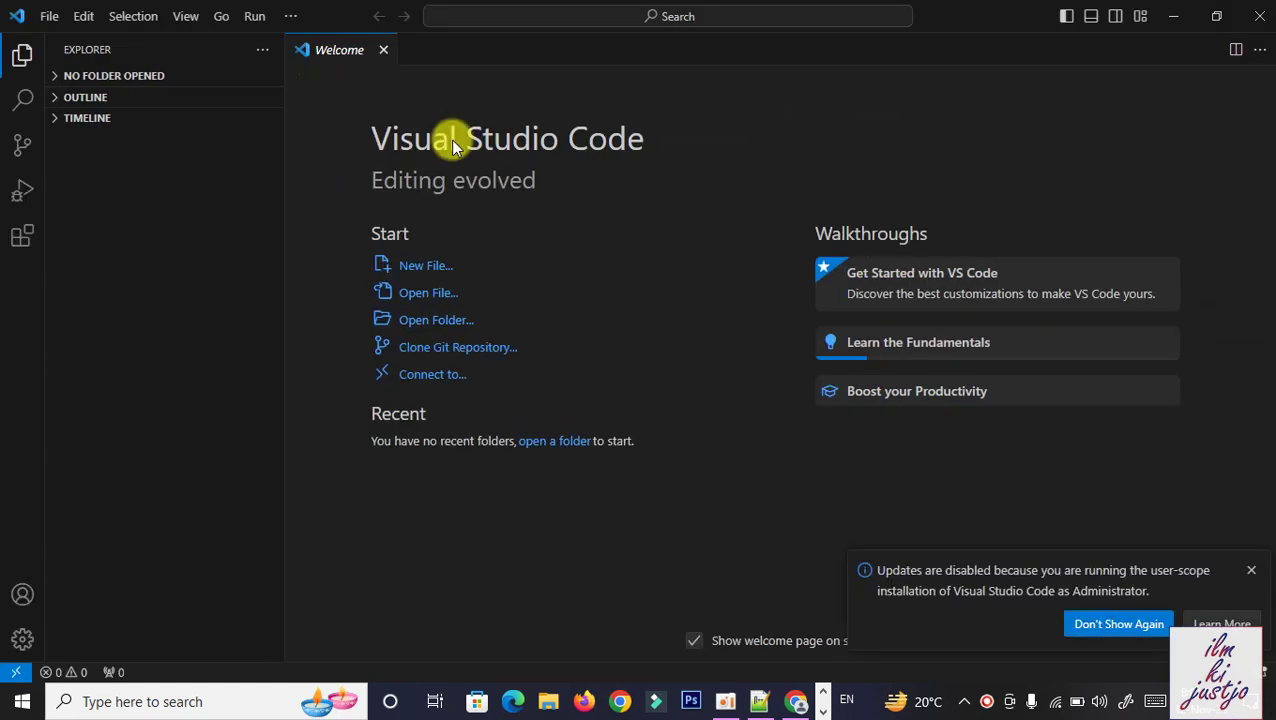
left_click(1251, 570)
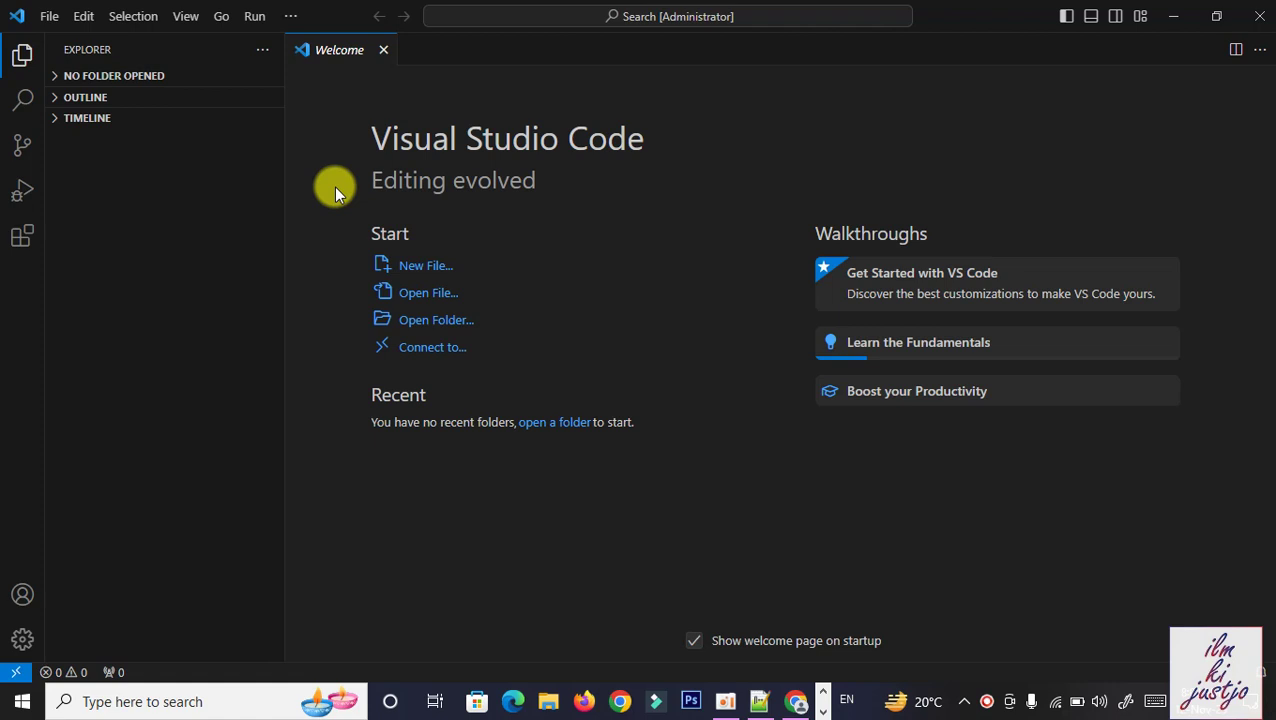
Create a new text file and save it as AddBootstrap.html in New folder (2) on the Desktop.
left_click(50, 18)
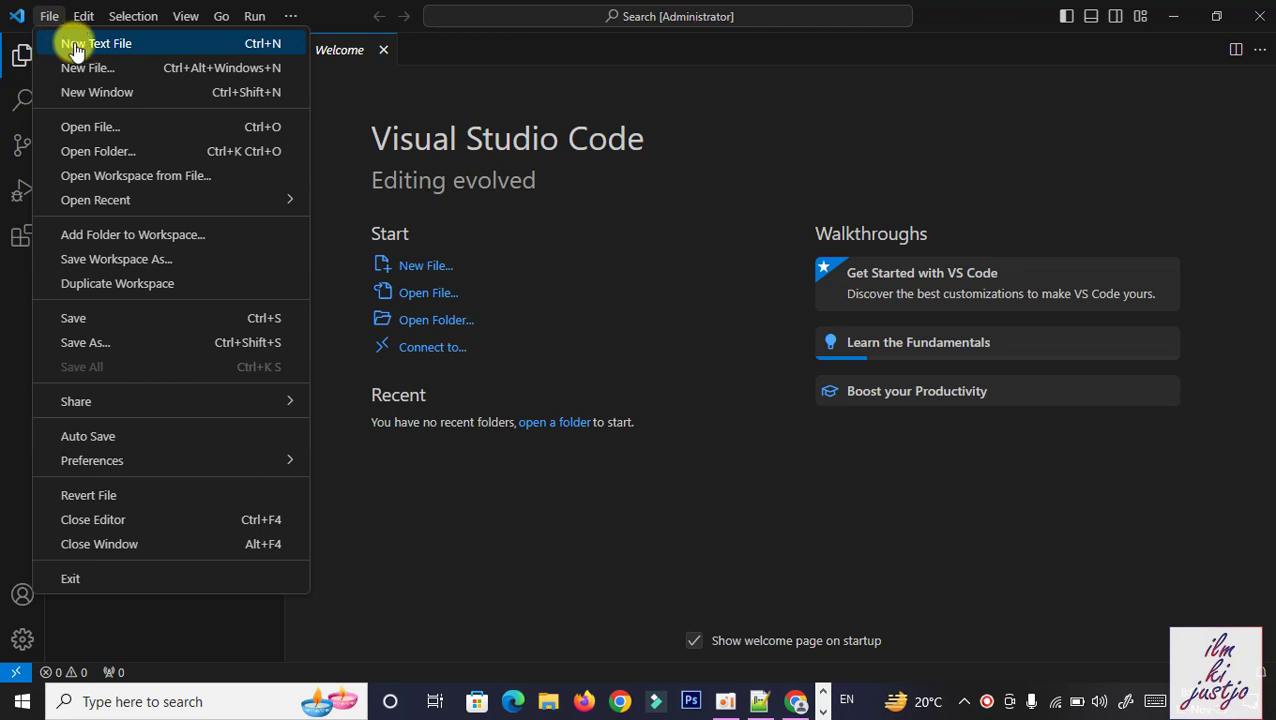
left_click(82, 50)
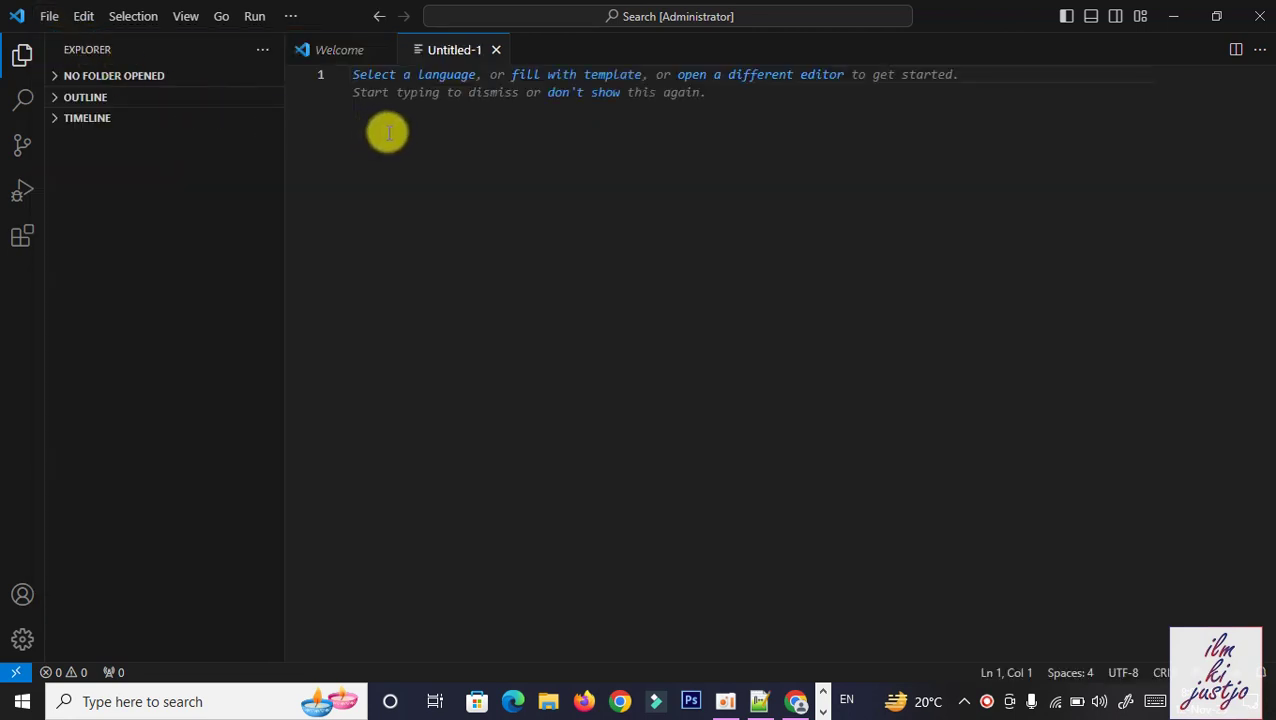
left_click(46, 16)
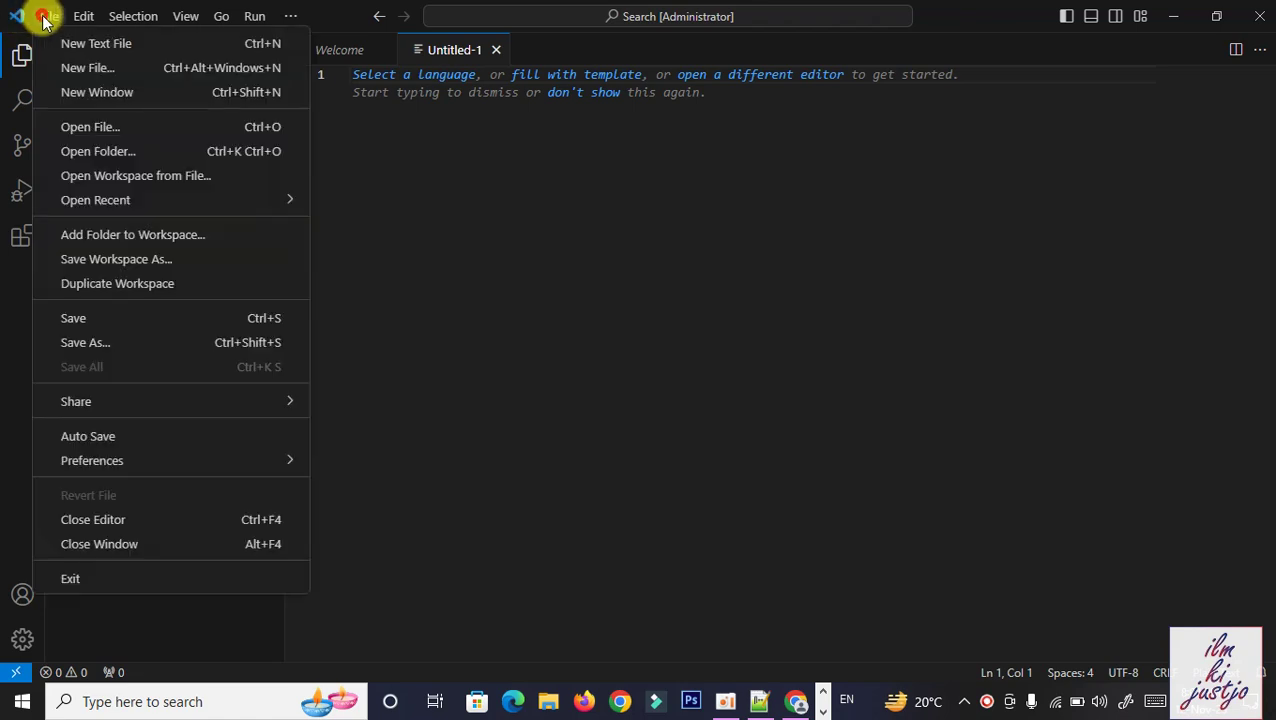
left_click(100, 317)
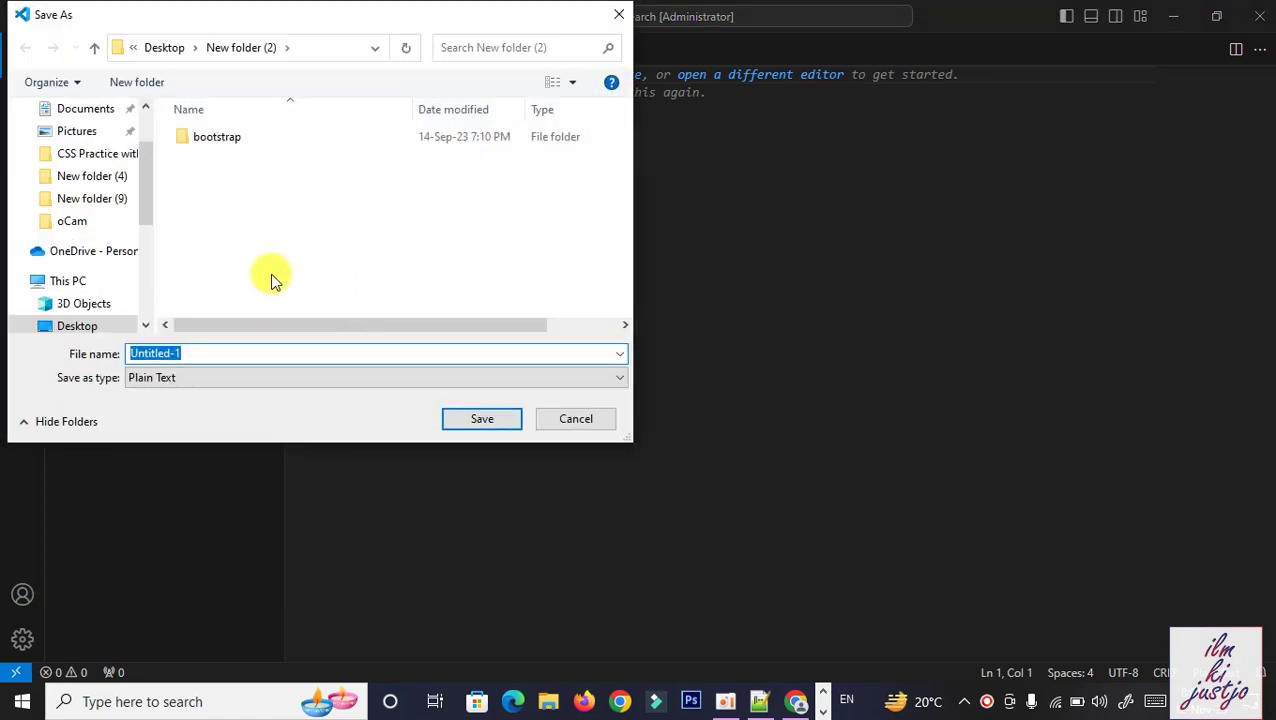
left_click_drag(142, 205, 165, 162)
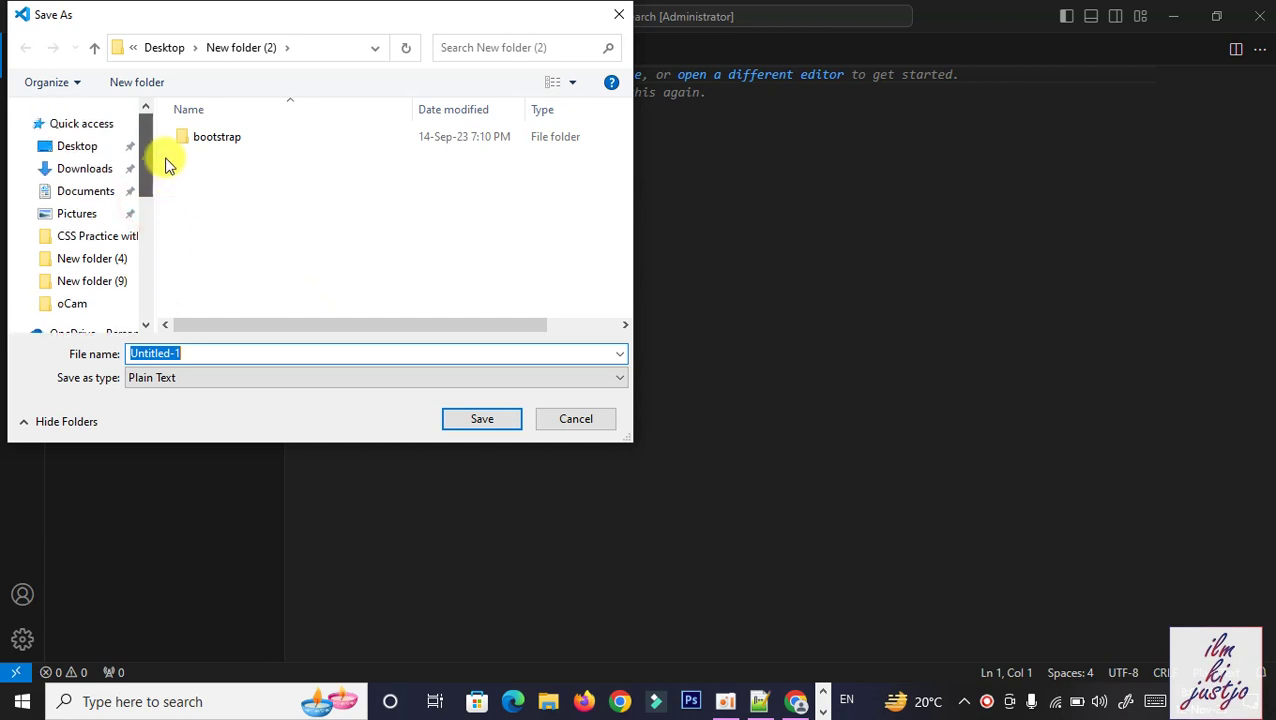
left_click(72, 148)
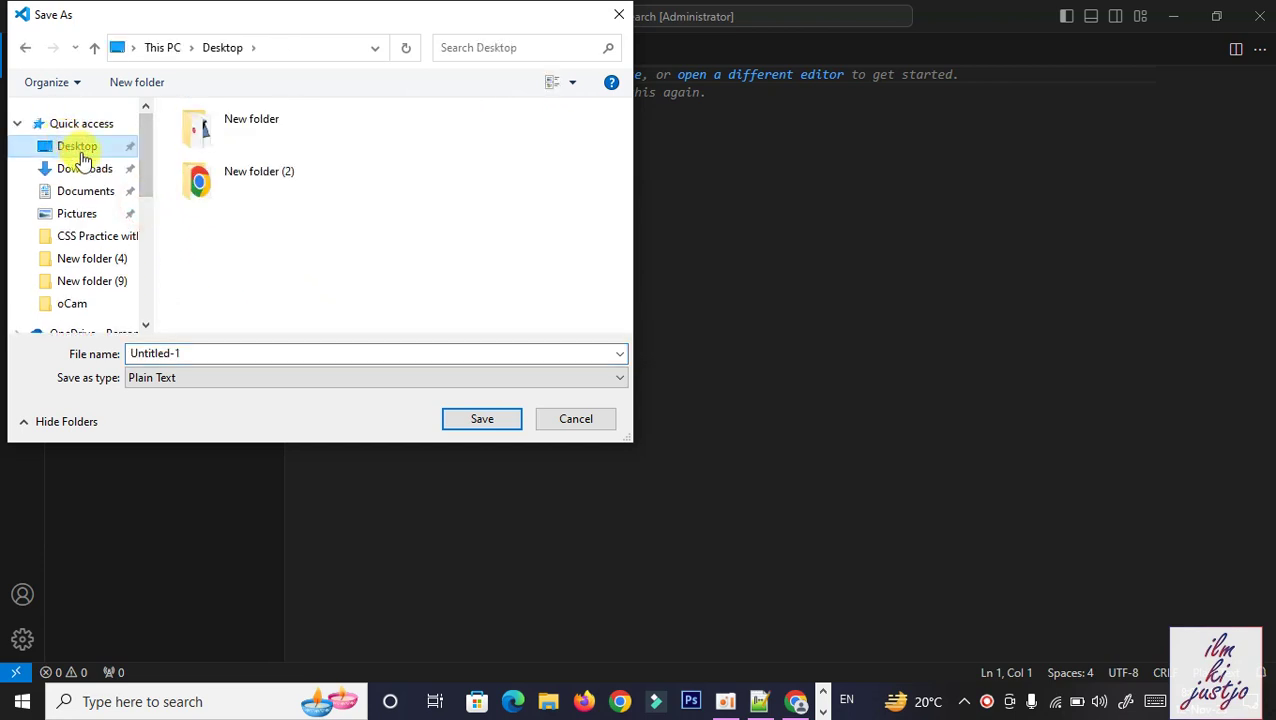
double_click(248, 190)
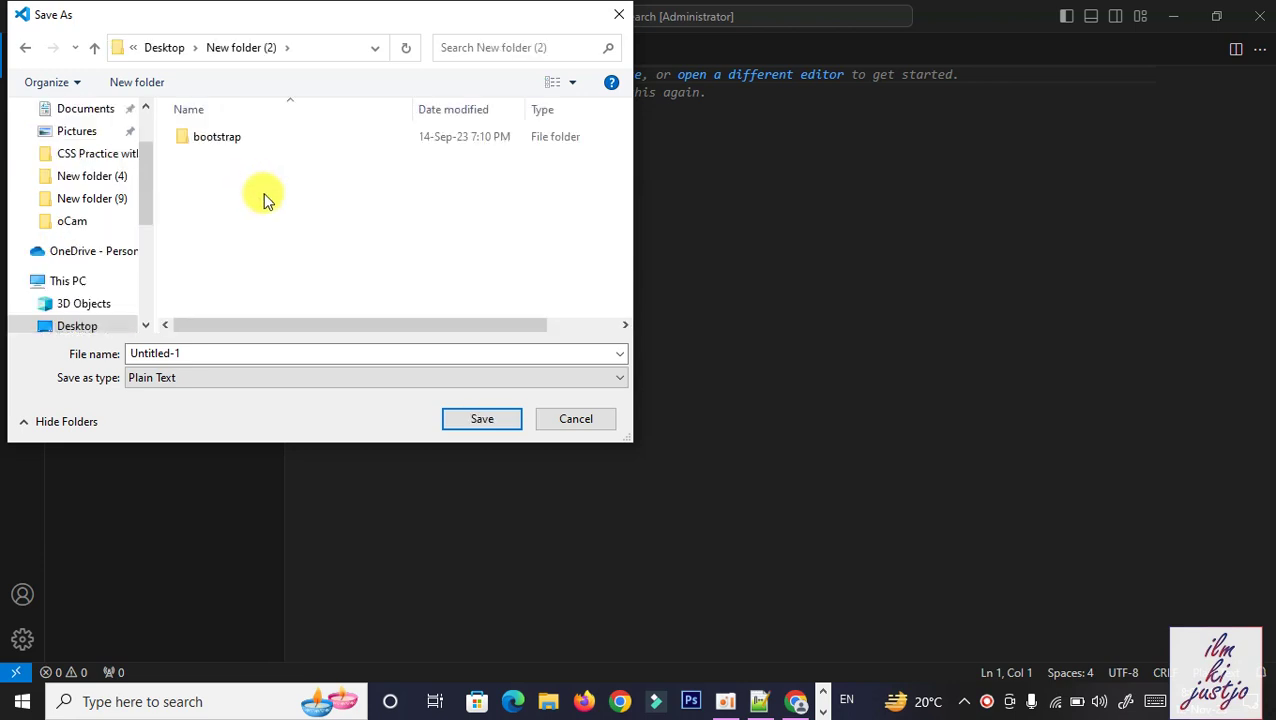
double_click(196, 354)
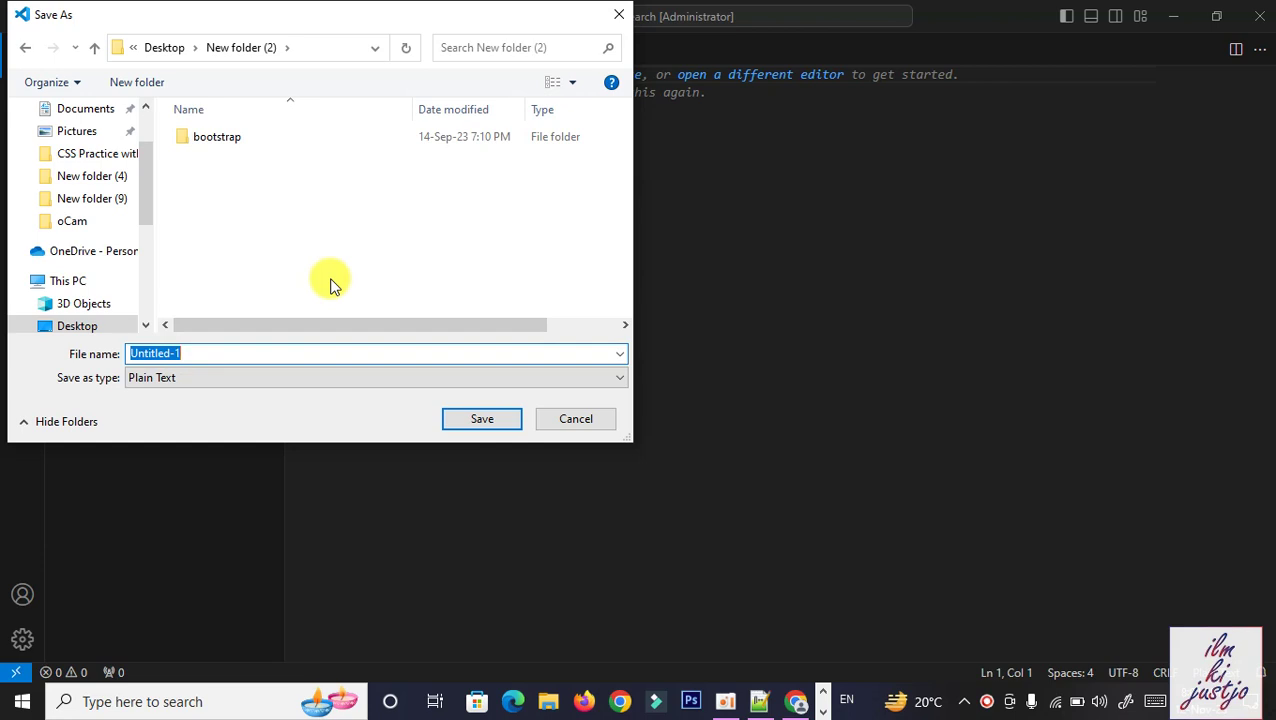
type("AddBootstrap.html")
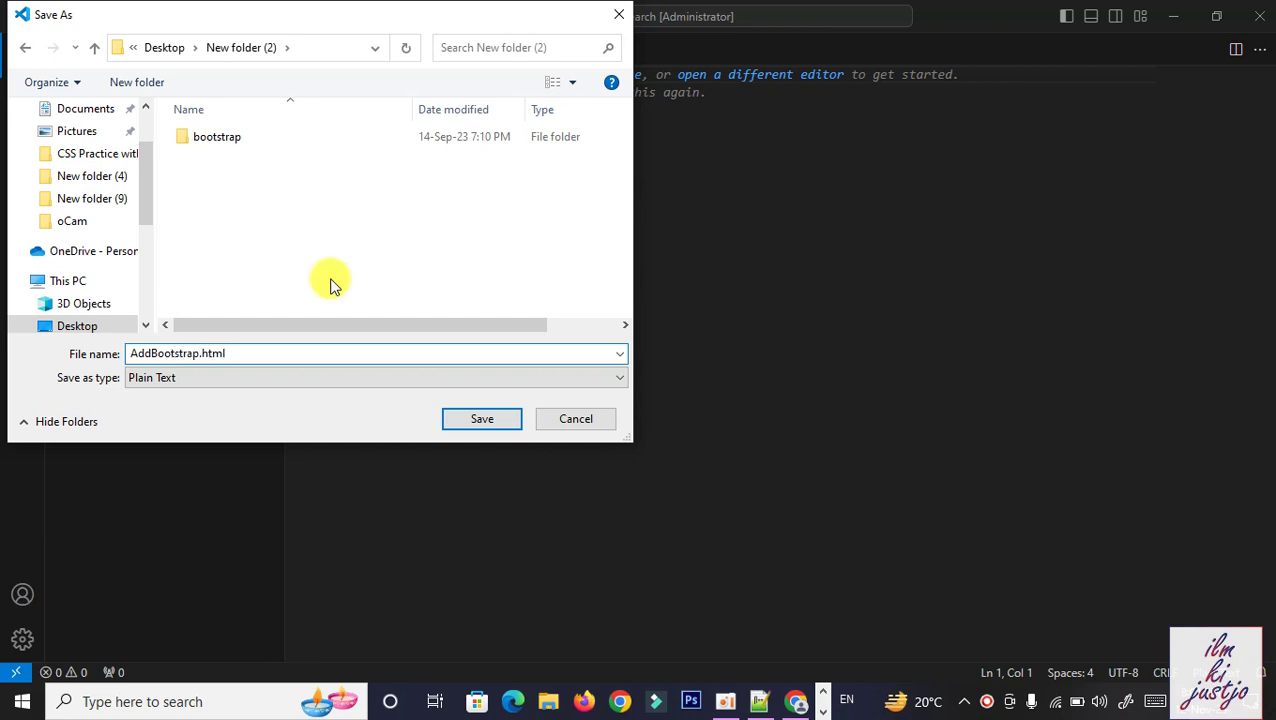
left_click(482, 420)
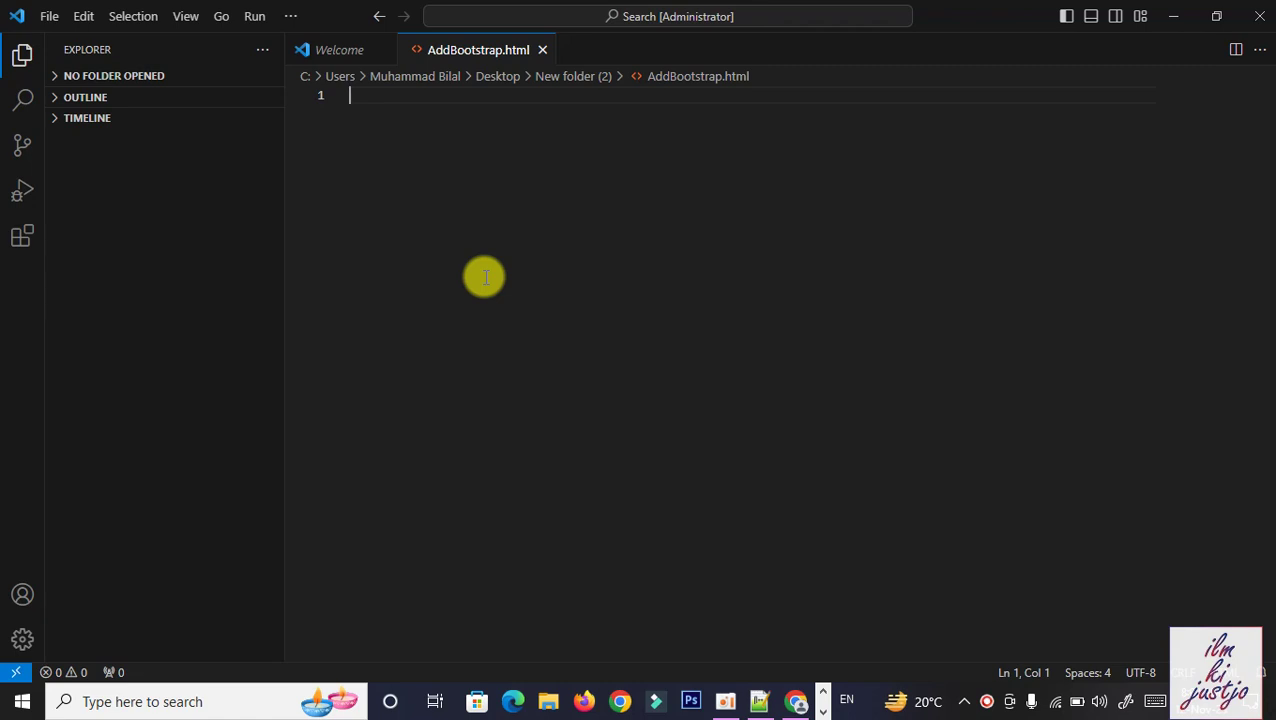
Insert the HTML boilerplate with the ! Emmet abbreviation, set the page title to Bootstrap and save the file.
type("!")
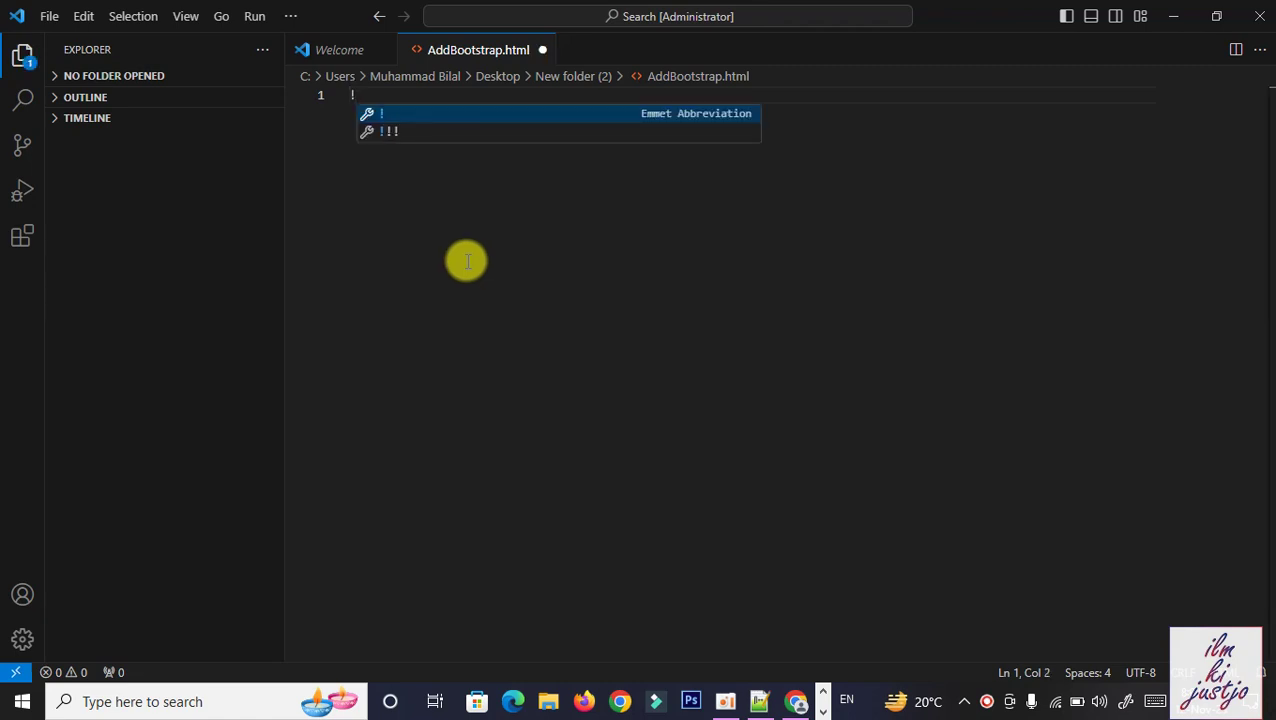
key("Tab")
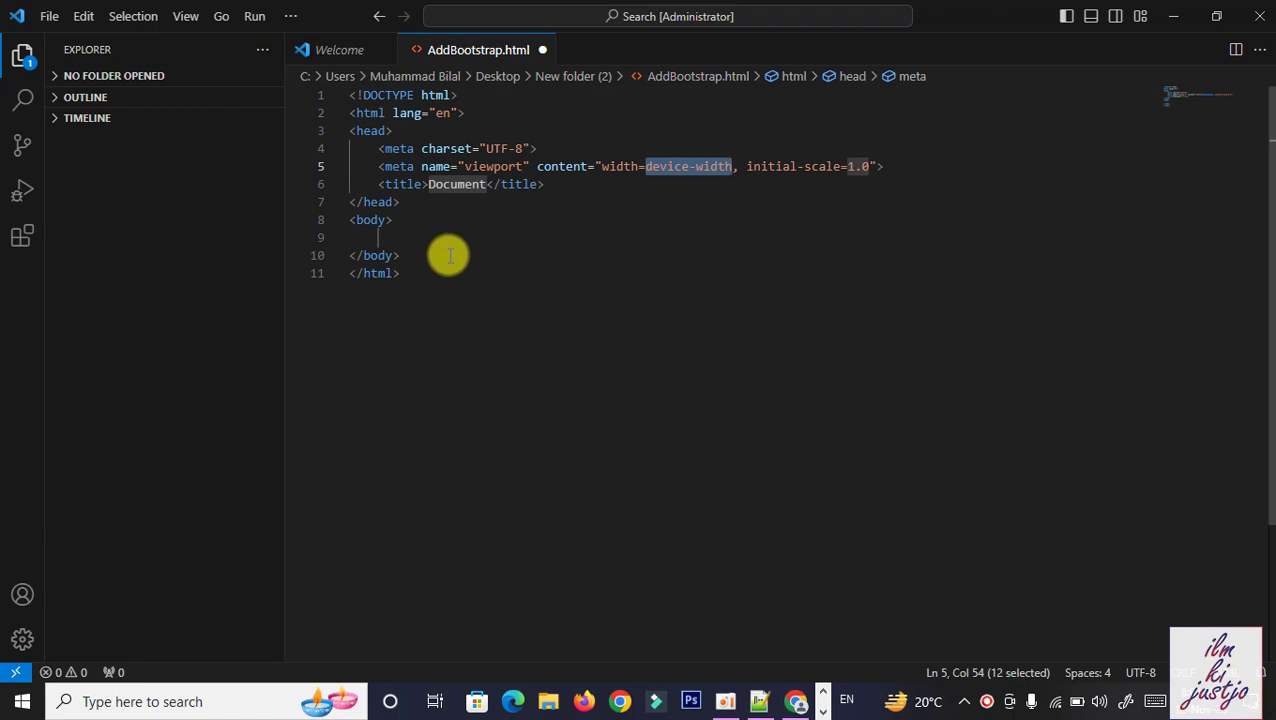
key("Tab")
key("Tab")
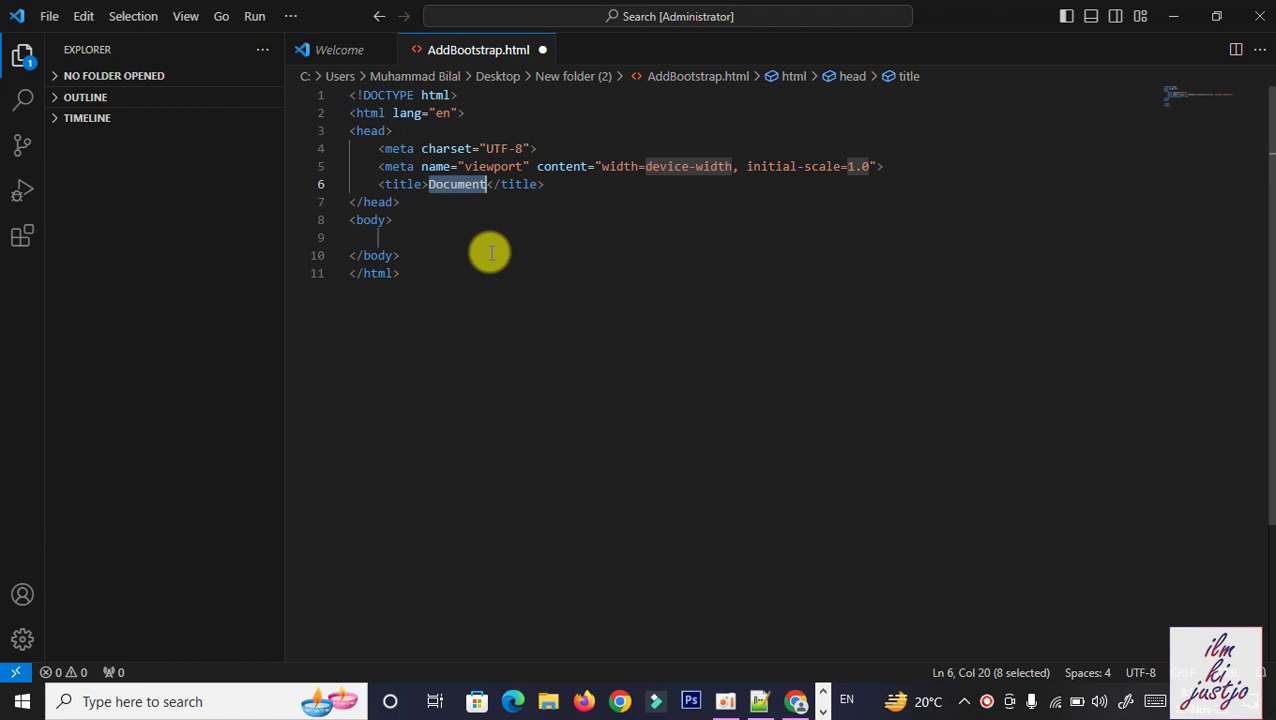
type("Bootstrap")
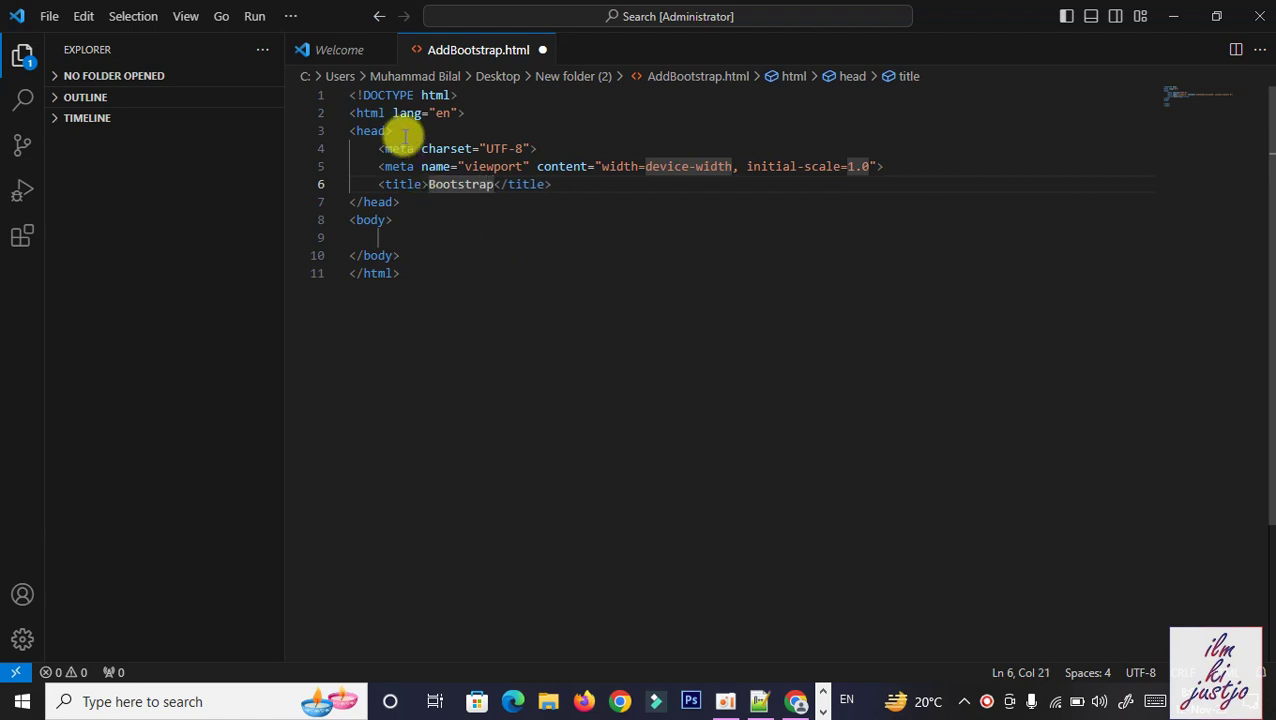
left_click(47, 16)
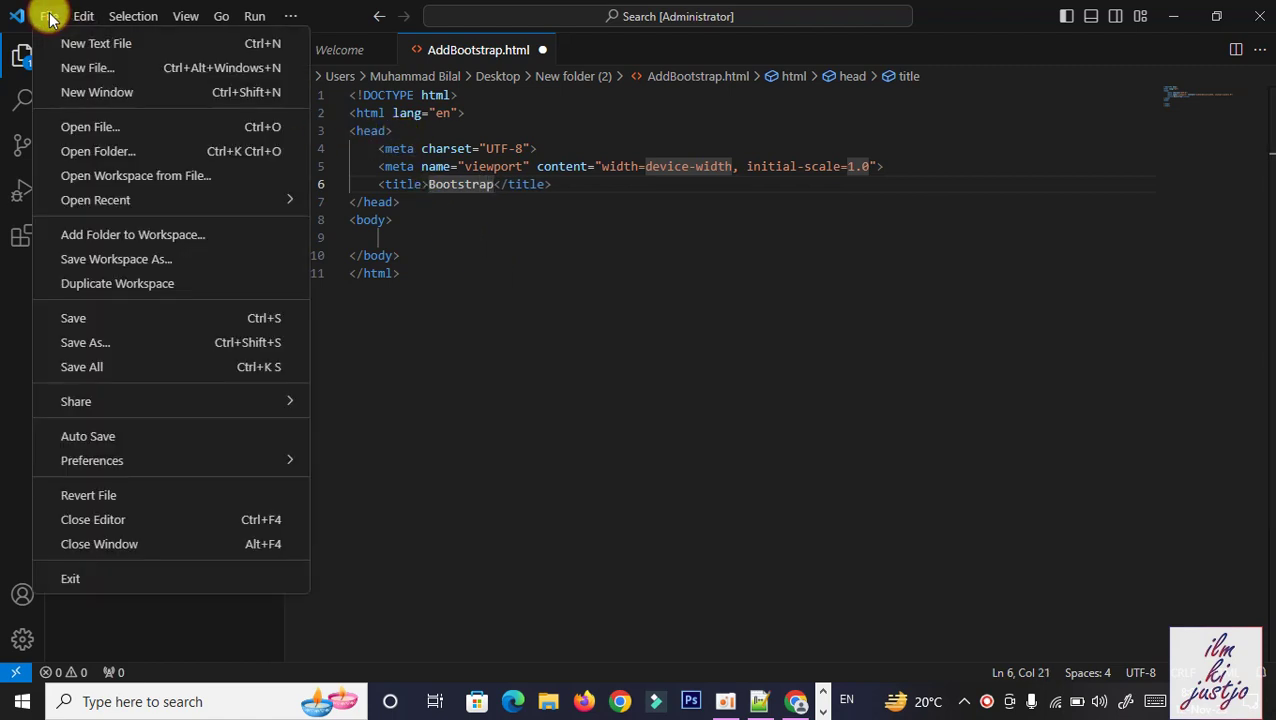
left_click(93, 315)
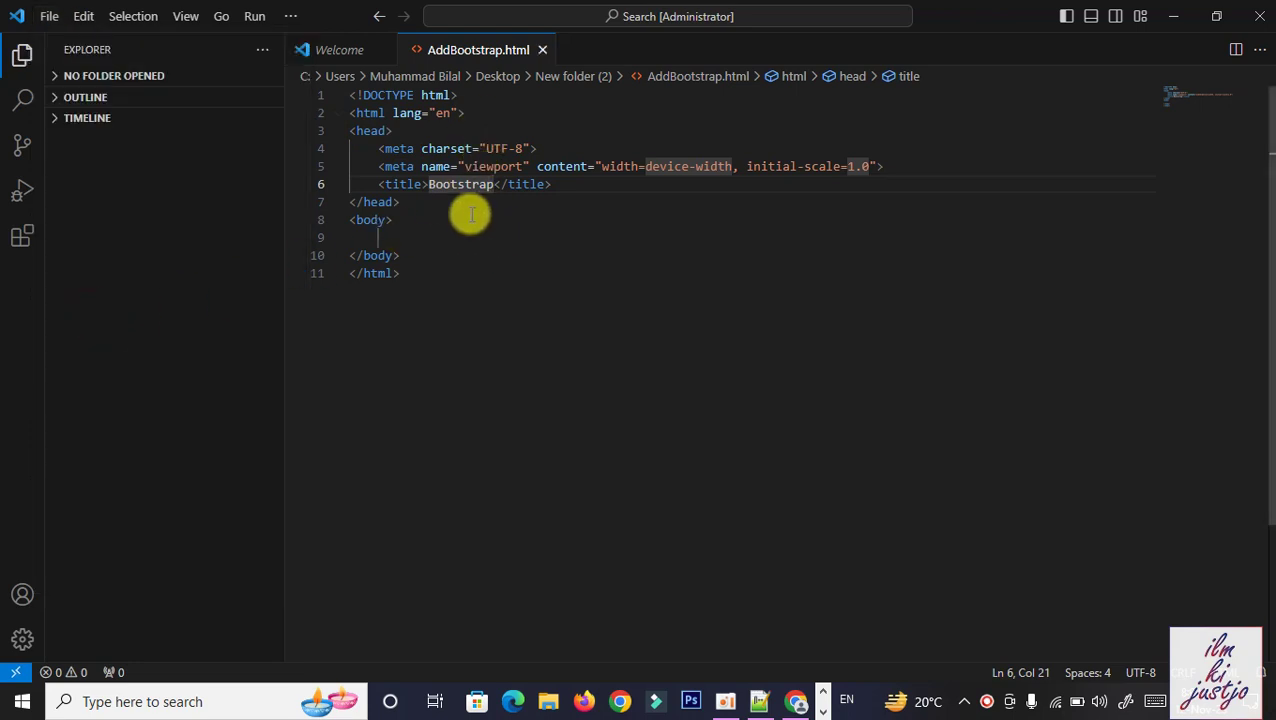
Open AddBootstrap.html from New folder (2) in Firefox to check the page, dismiss the update notice and return to the desktop.
key("super+d")
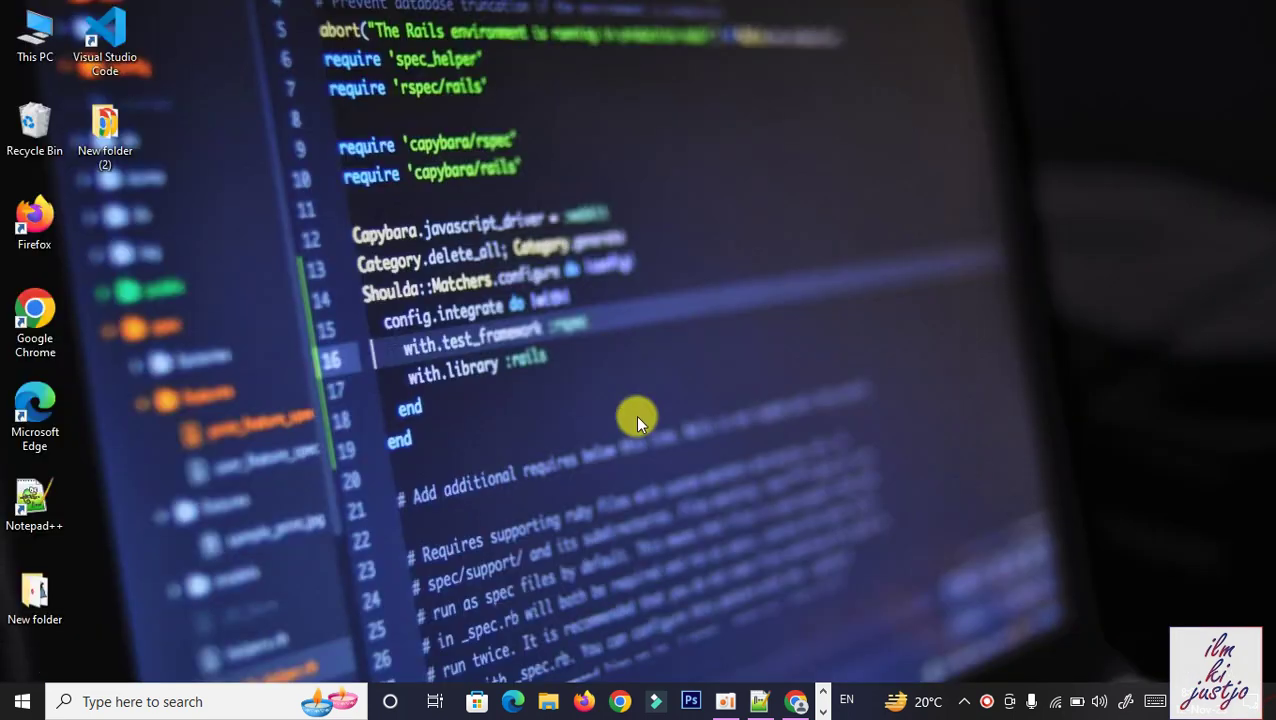
double_click(100, 130)
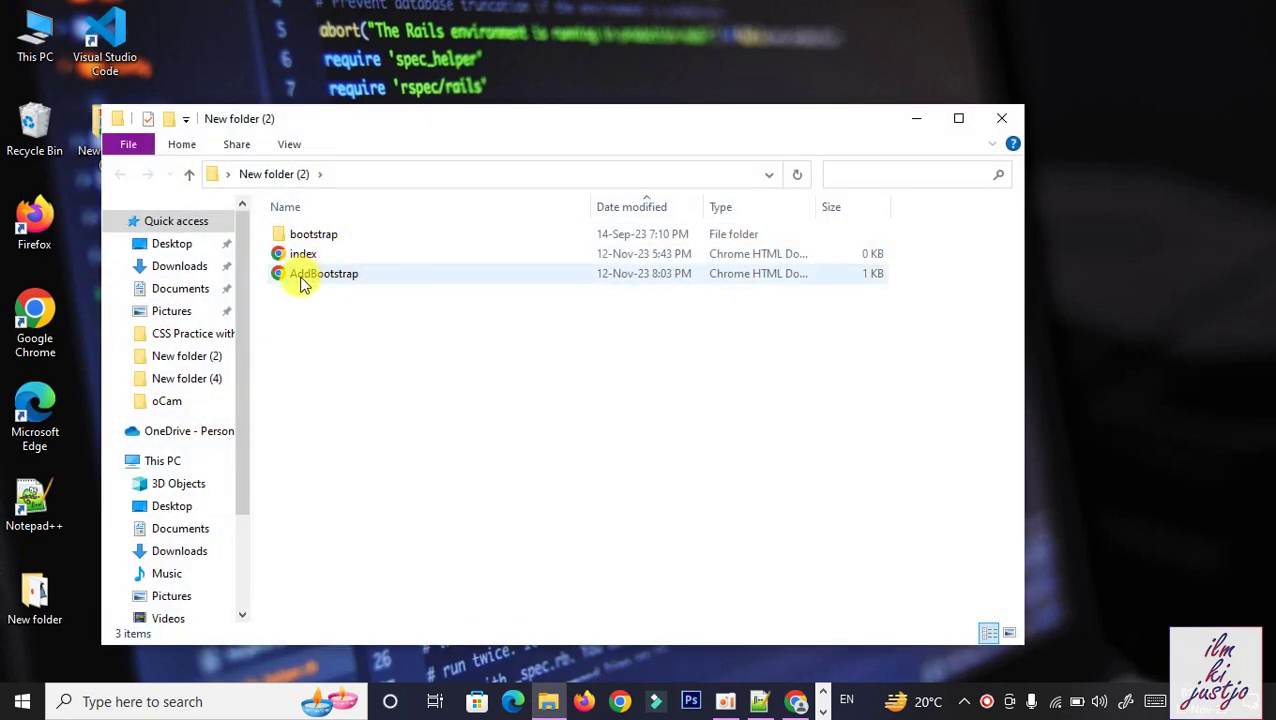
left_click(306, 279)
right_click(307, 279)
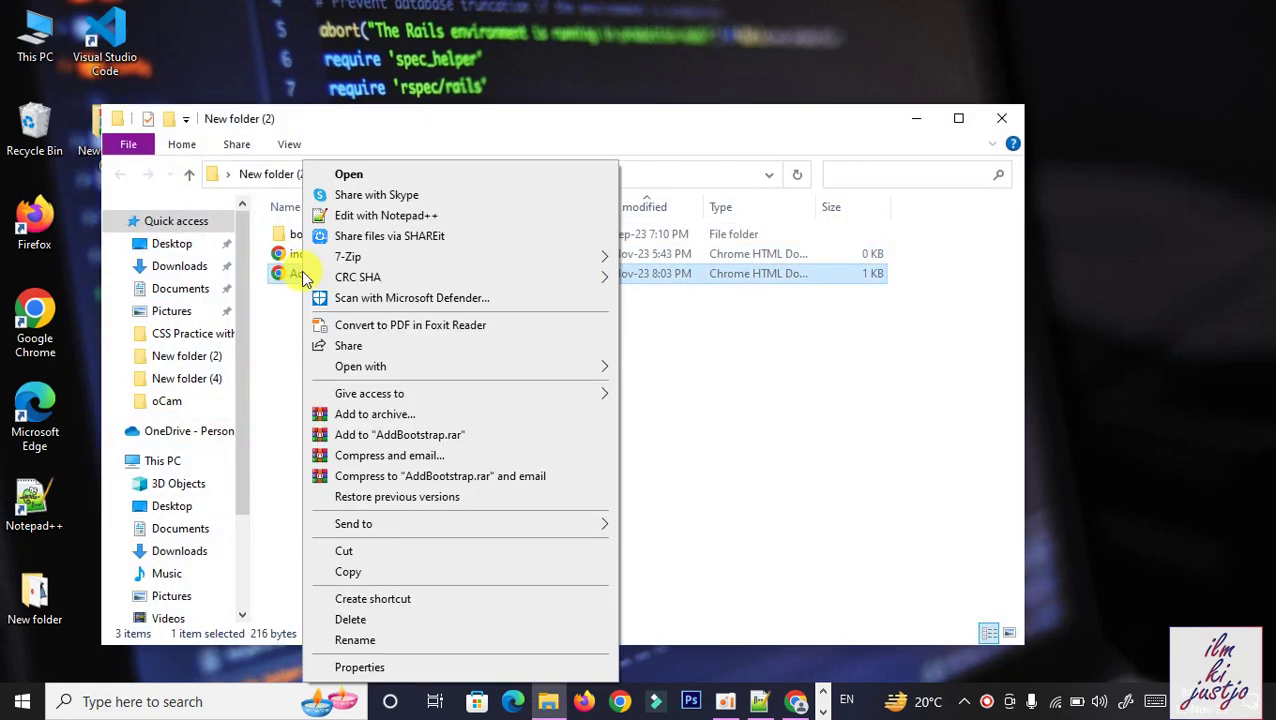
left_click(468, 366)
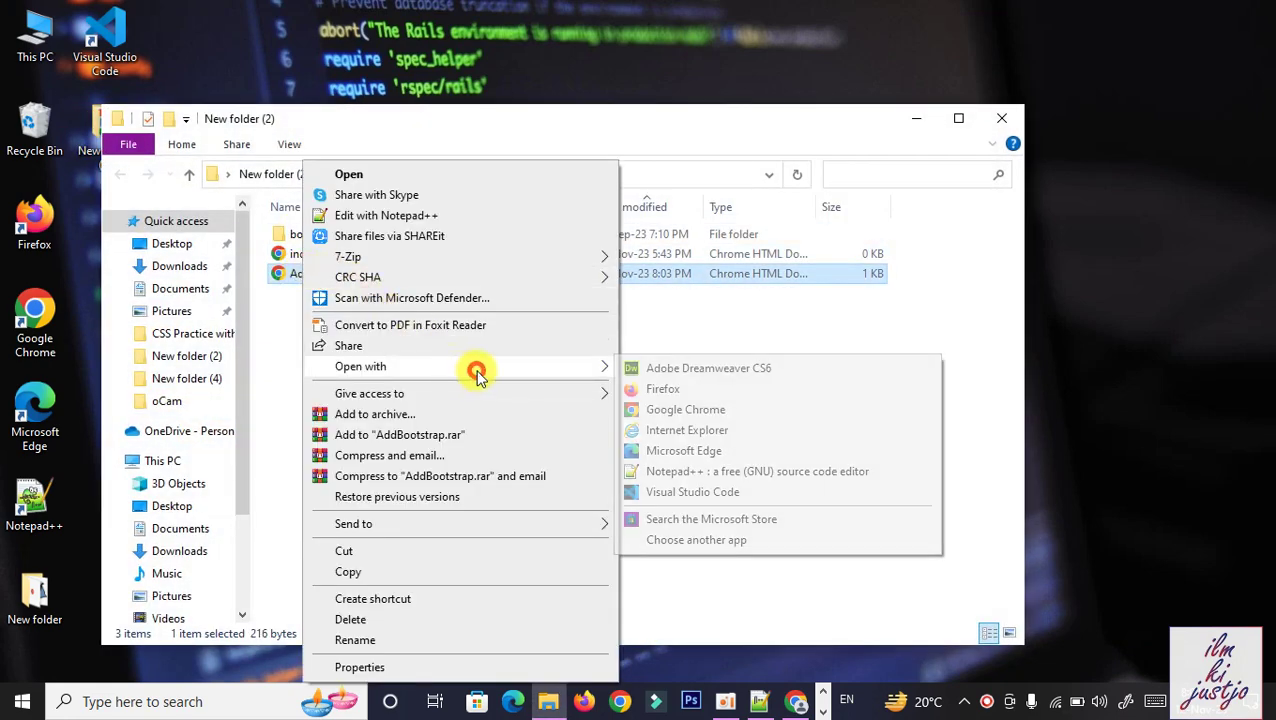
left_click(673, 395)
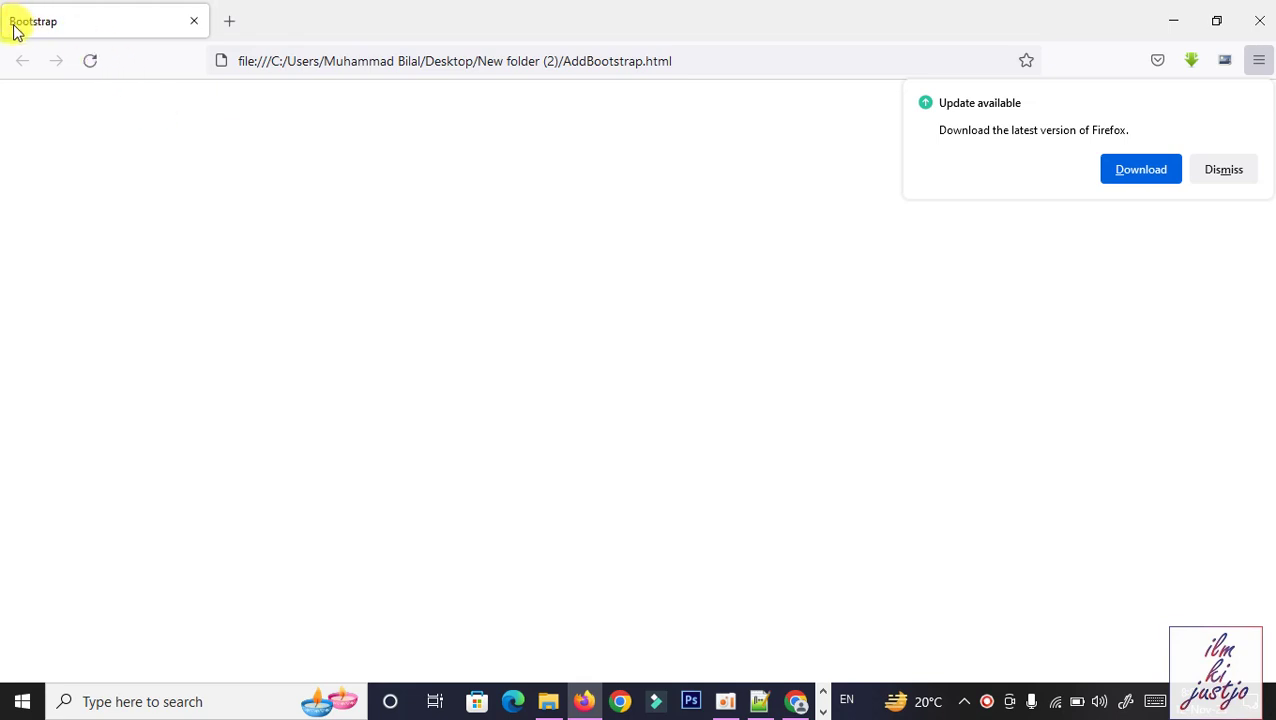
left_click(1225, 172)
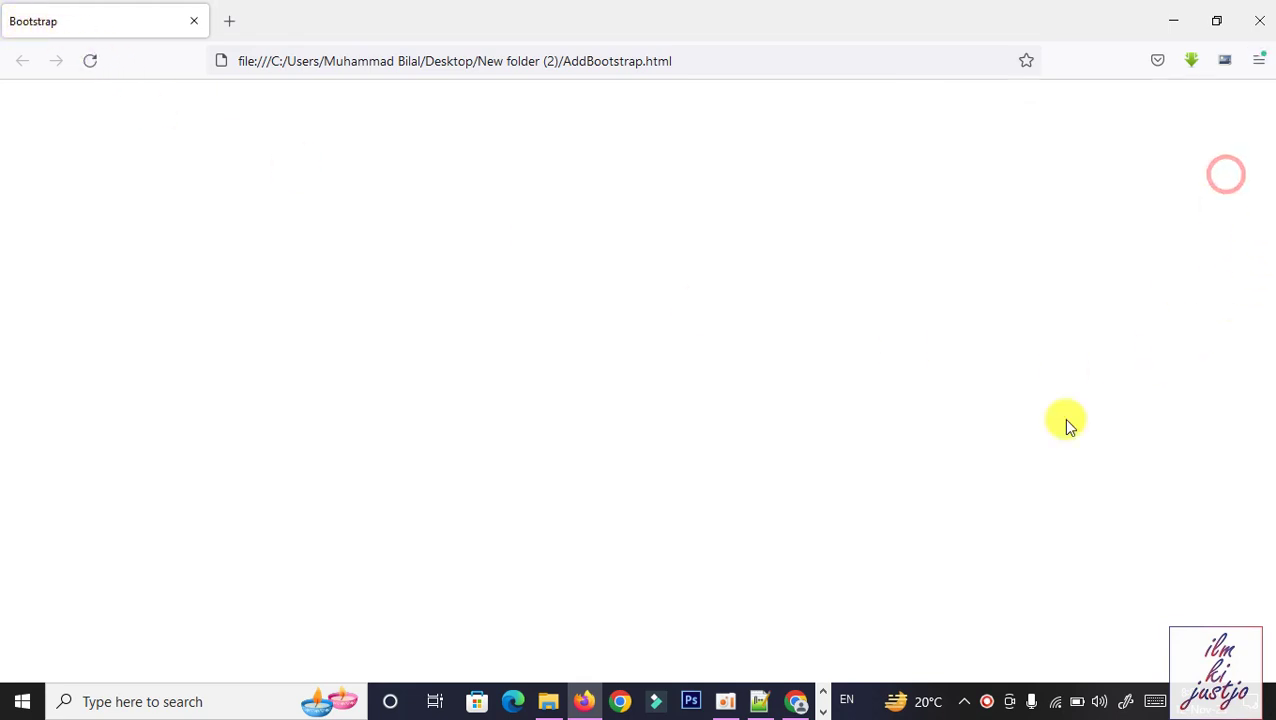
left_click(1268, 708)
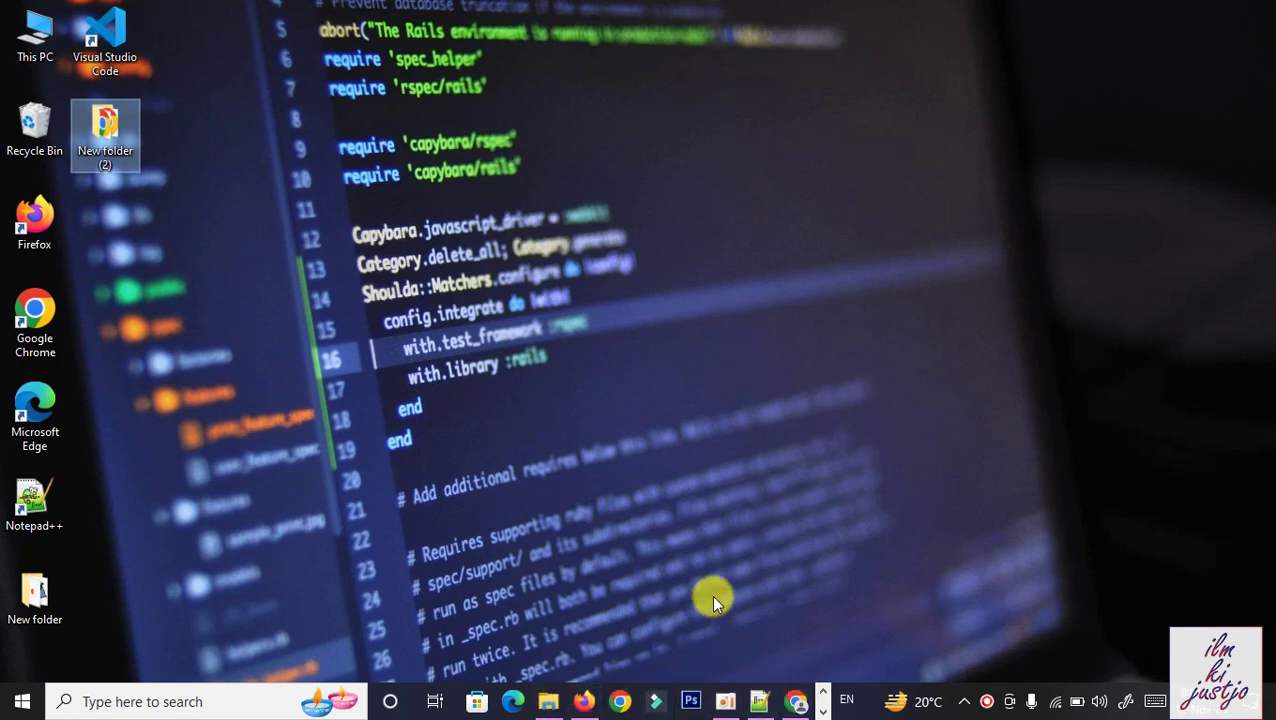
Switch back to Visual Studio Code, enlarge the interface by one zoom level and hide the Explorer side bar.
left_click(796, 701)
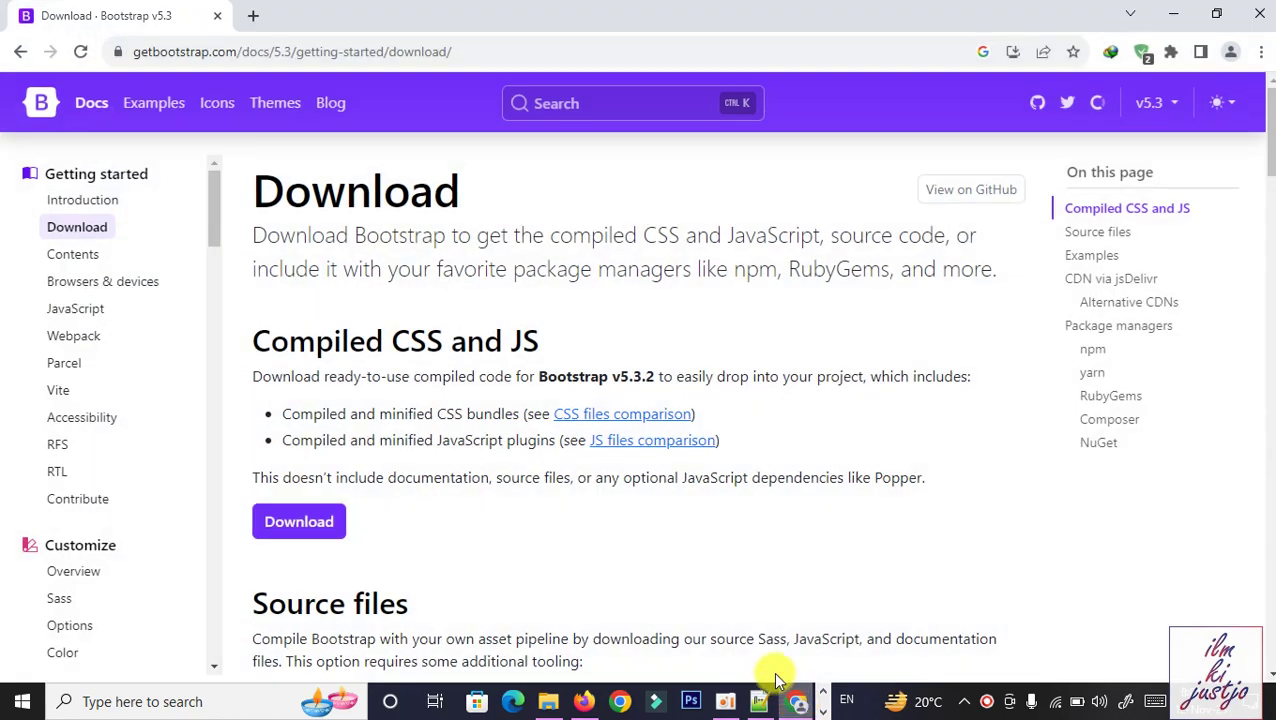
left_click(1174, 14)
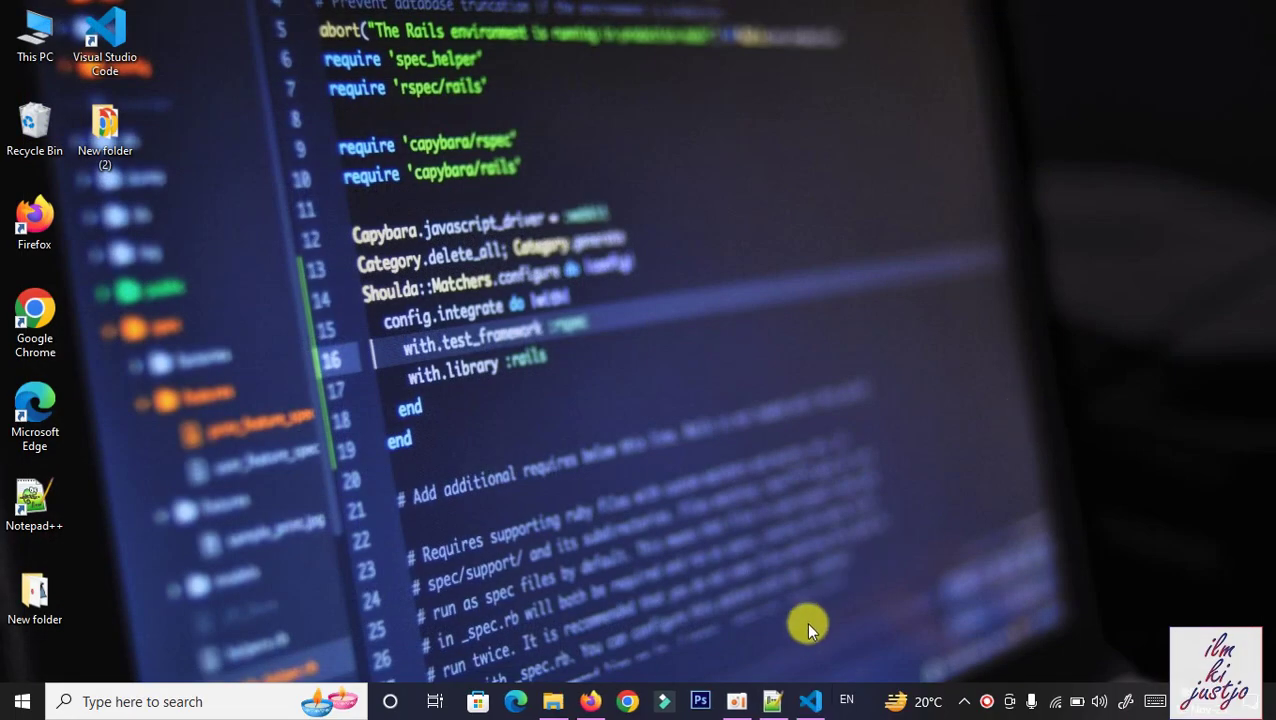
left_click(805, 701)
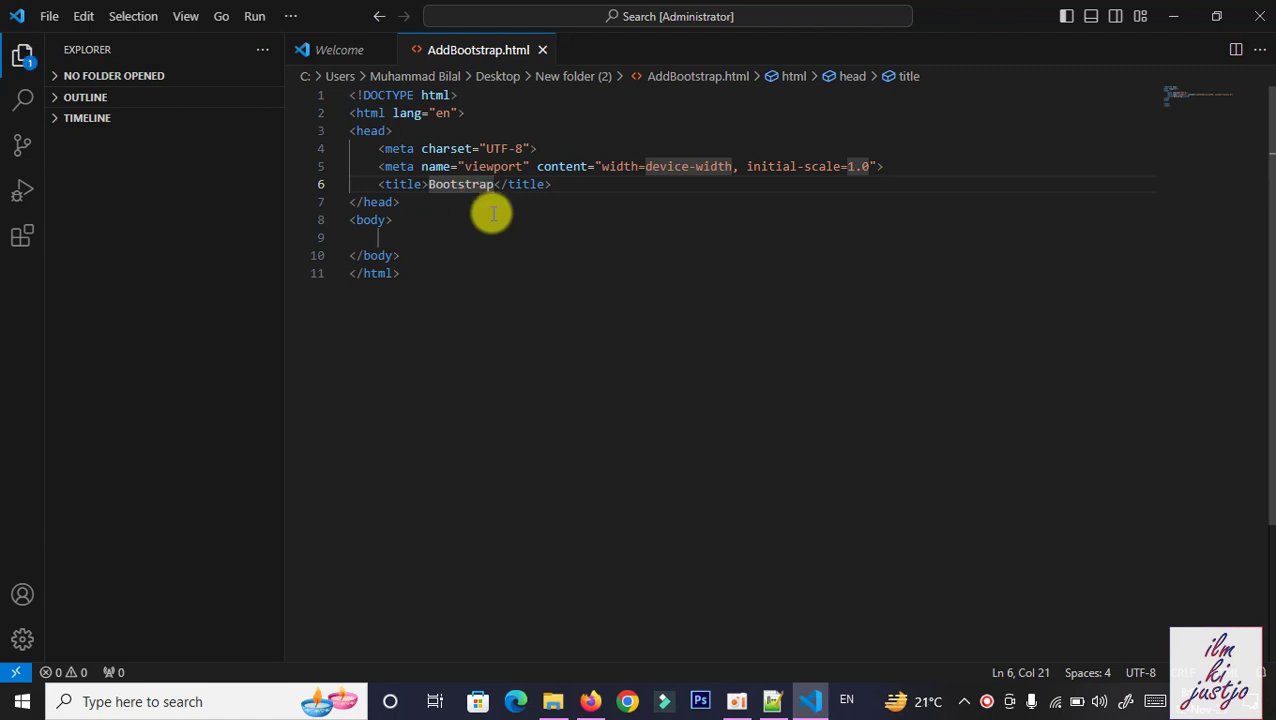
key("ctrl+equal")
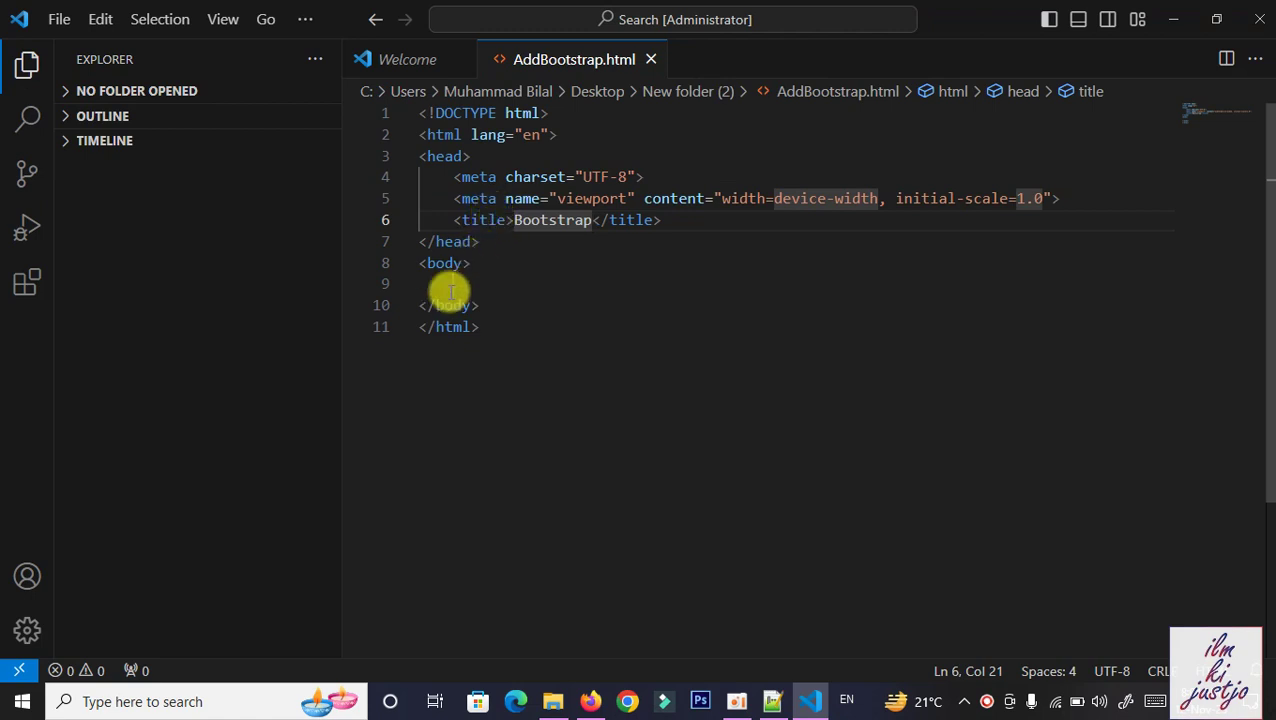
left_click_drag(342, 361, 185, 342)
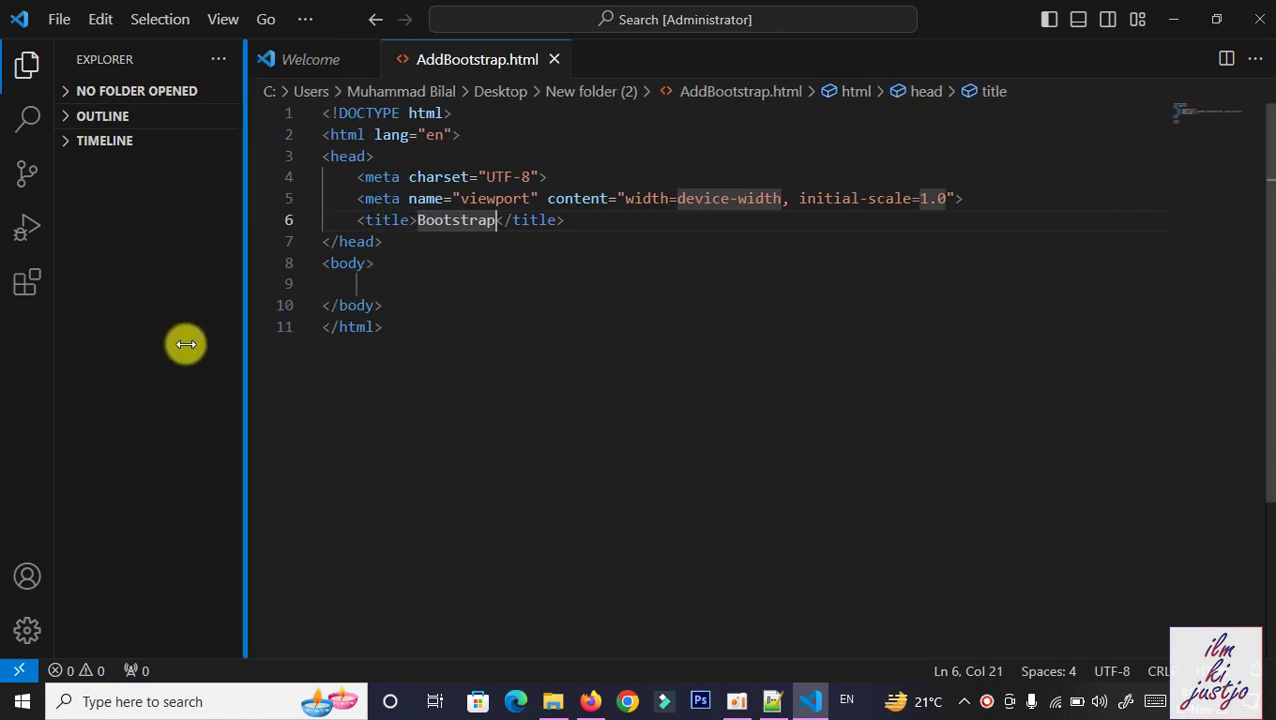
left_click(17, 82)
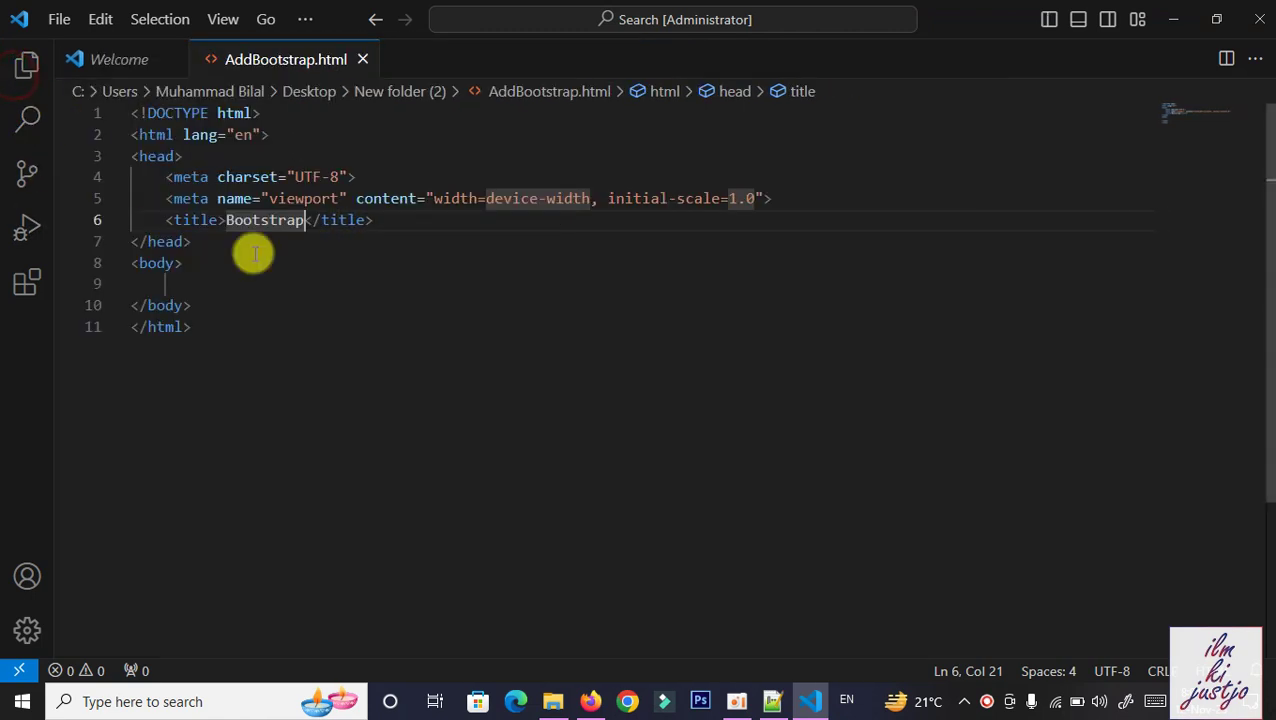
Add an empty line below the title element in the head and bring up the New folder (2) window.
left_click(398, 220)
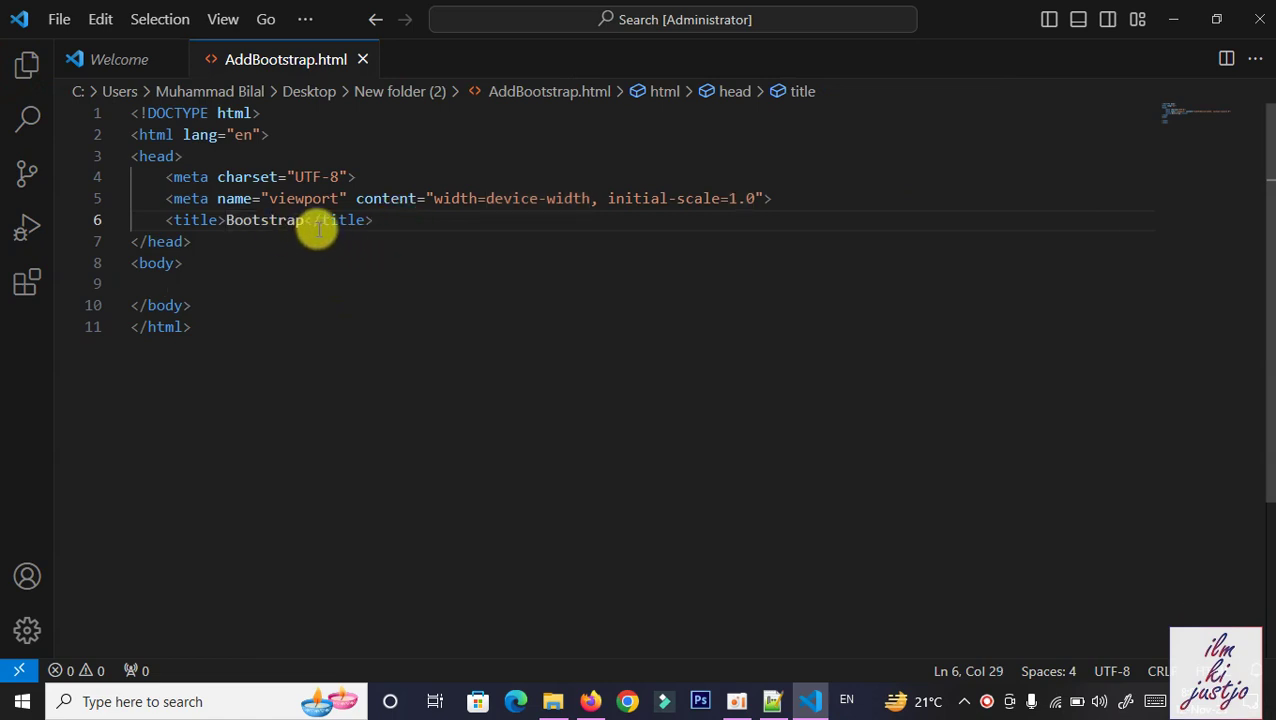
mouse_move(330, 226)
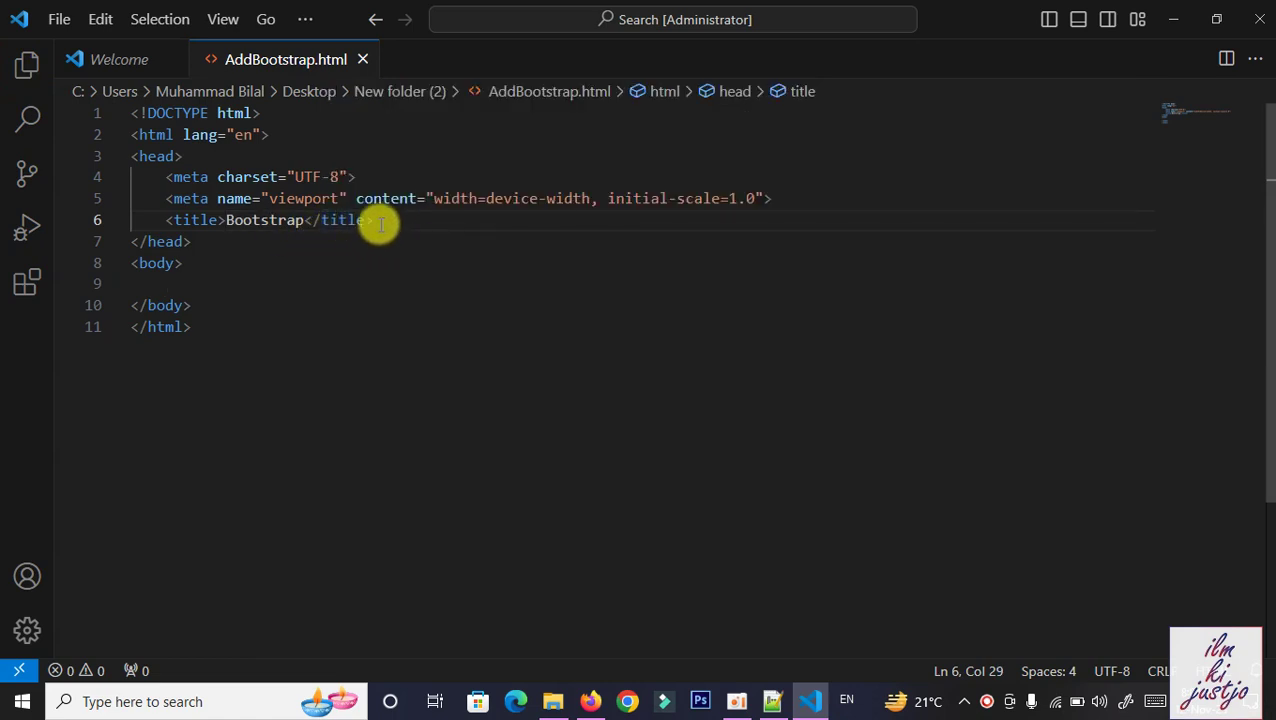
left_click(156, 156)
left_click(382, 223)
key("Return")
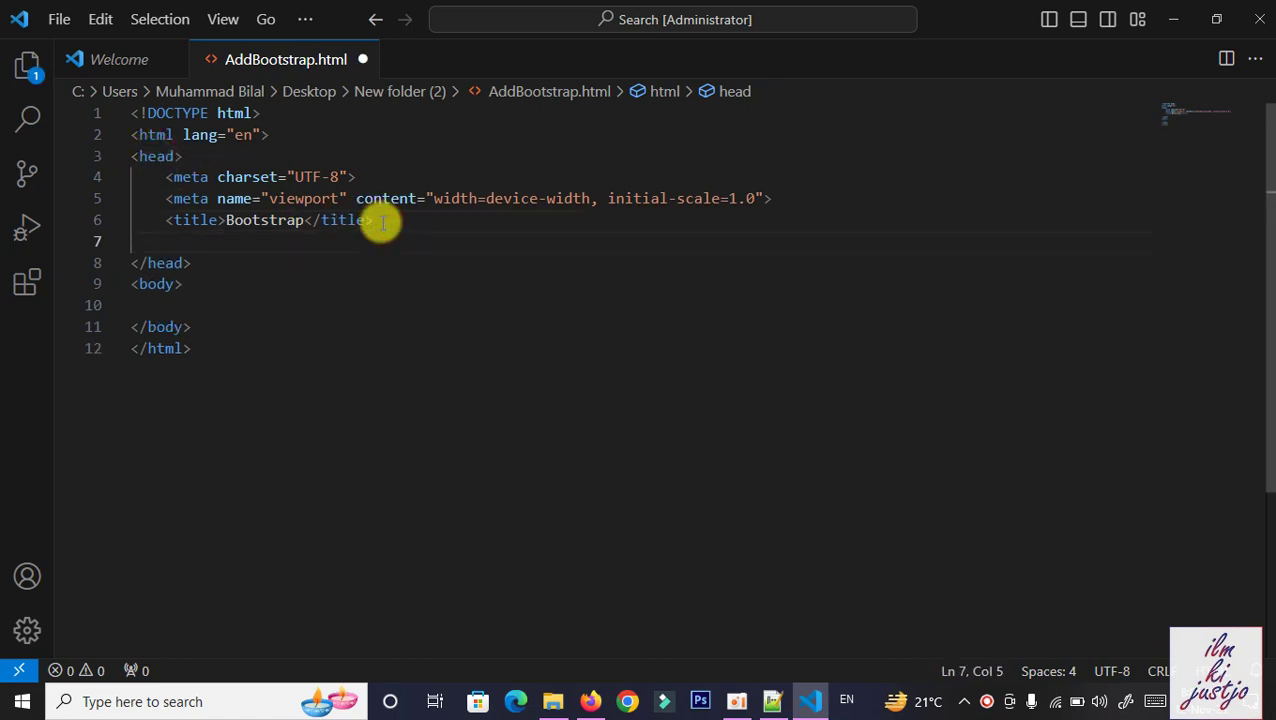
left_click(553, 701)
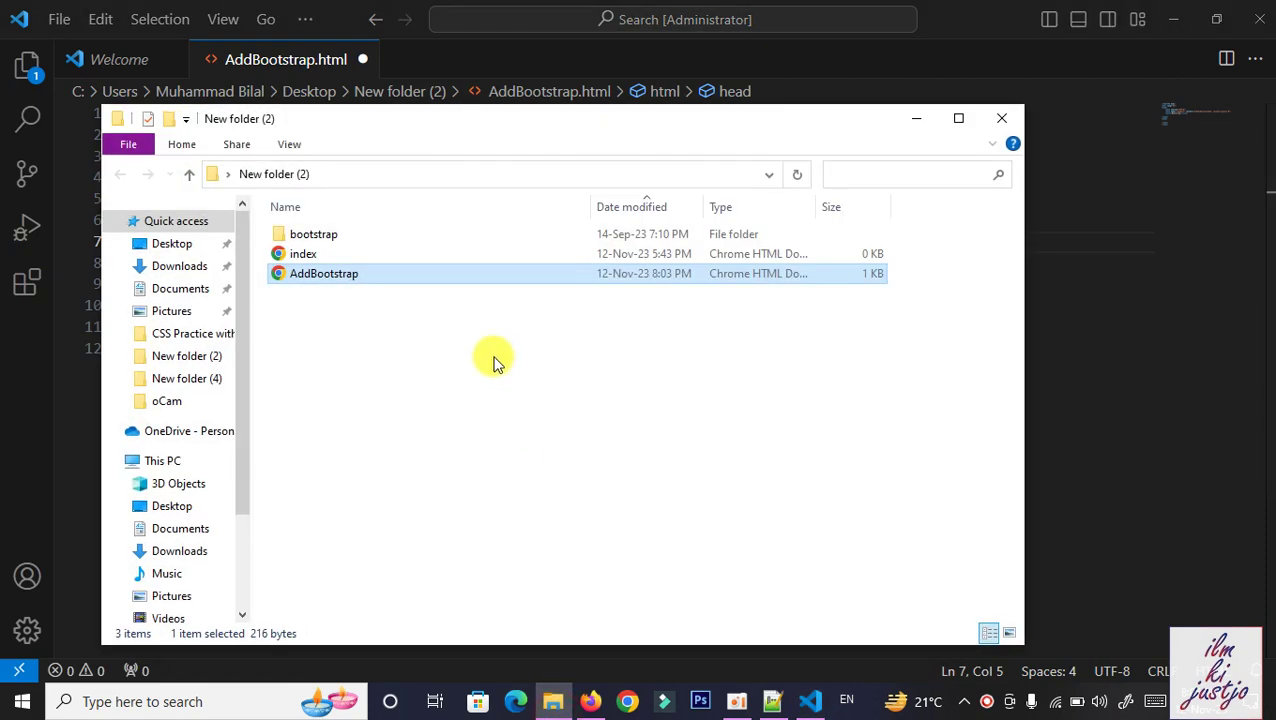
Check the bootstrap folder's contents, and insert a stylesheet link element below the title with its href starting as bootstrap/.
double_click(335, 236)
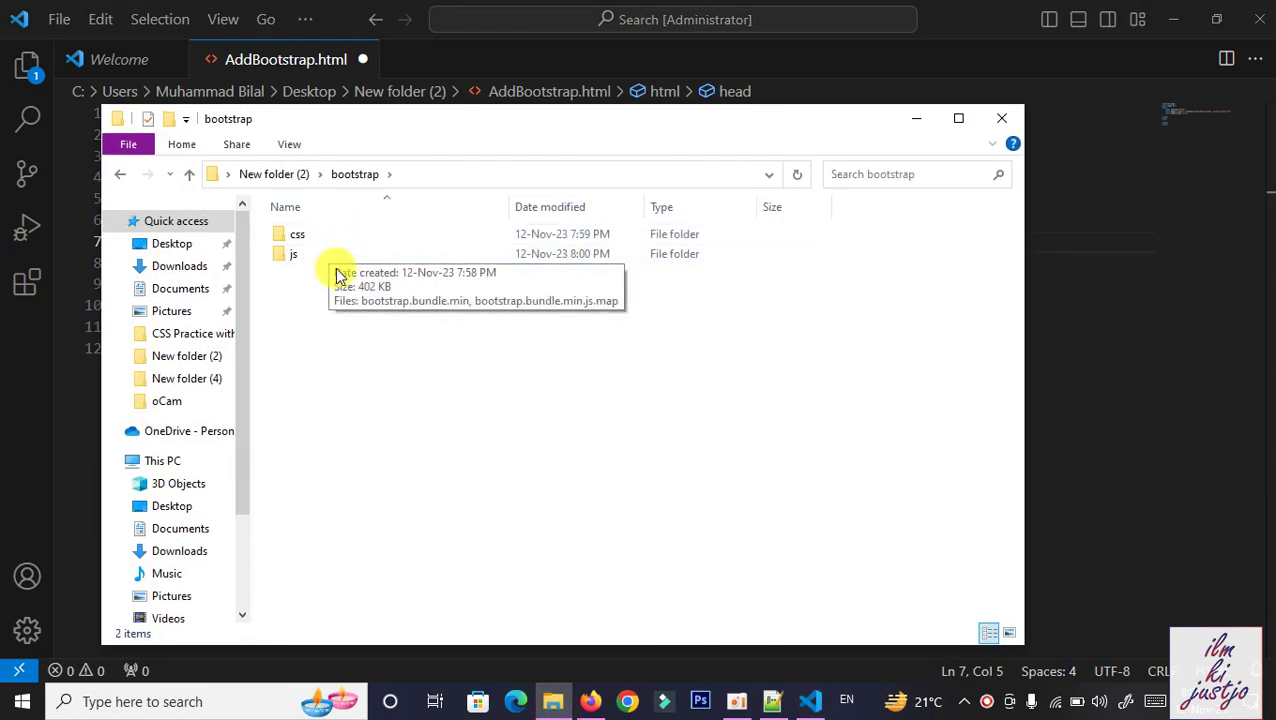
left_click(1142, 362)
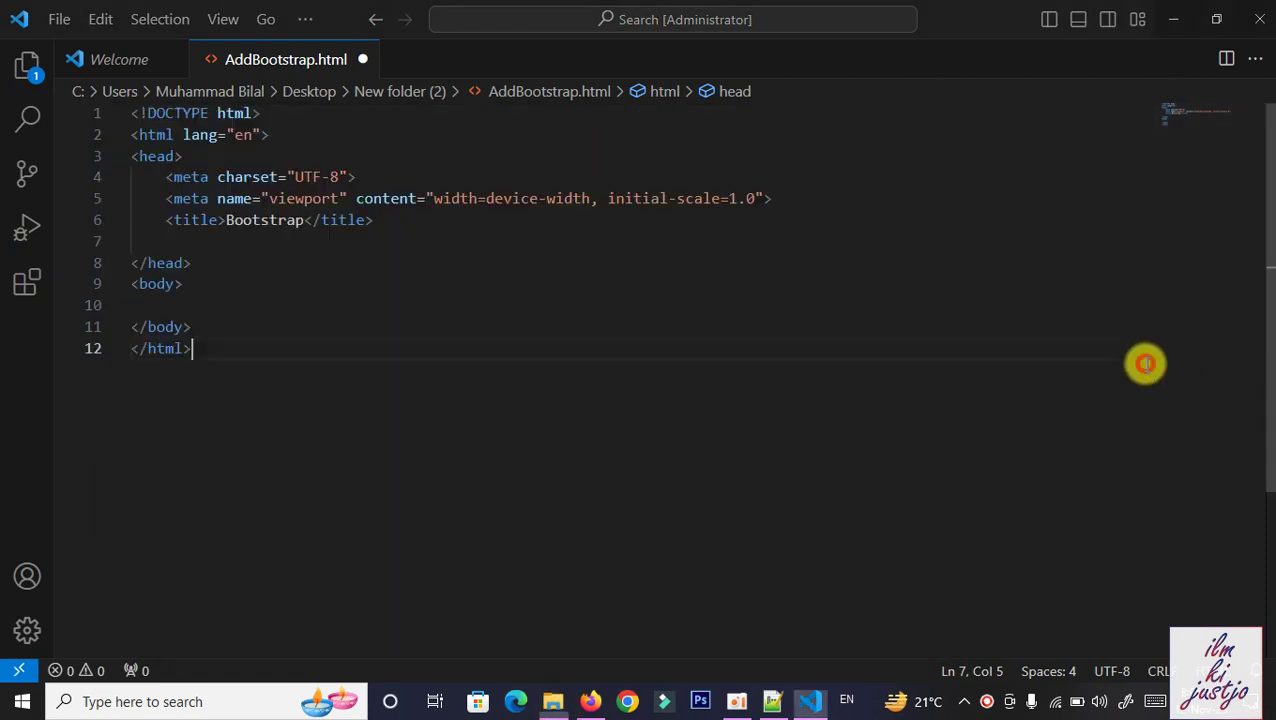
left_click(399, 240)
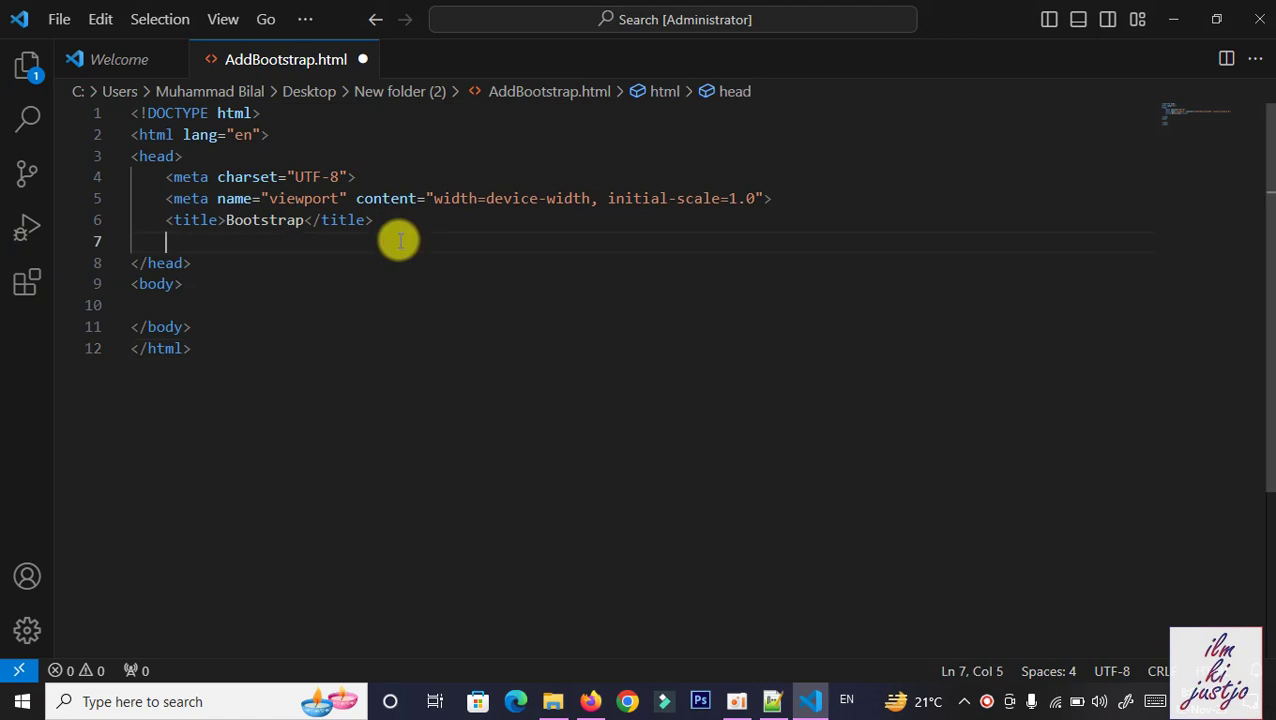
type("link")
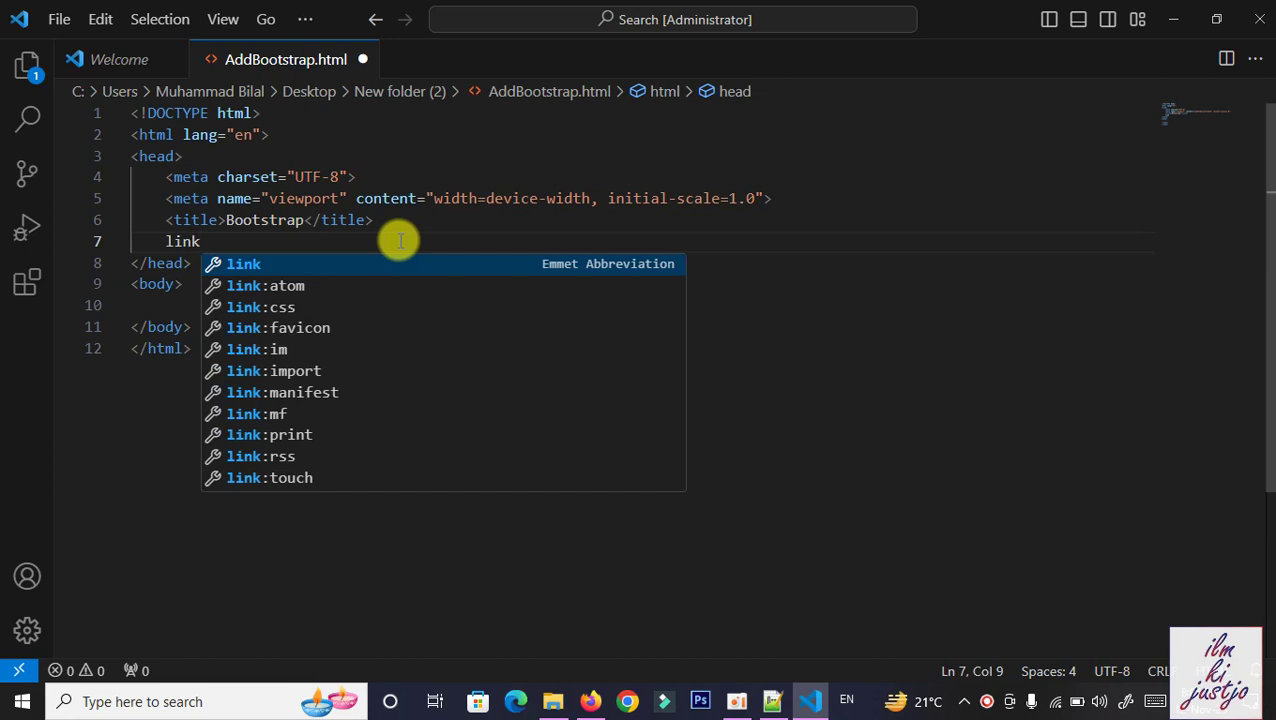
key("Return")
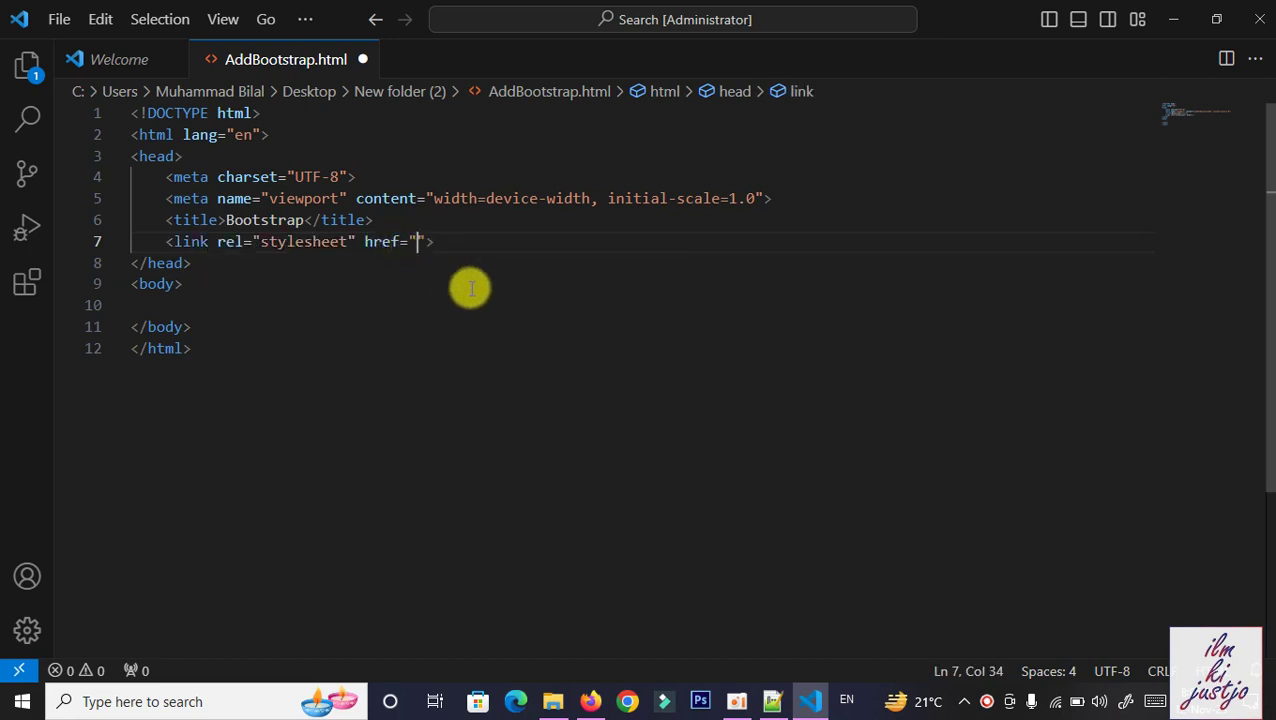
type("boot")
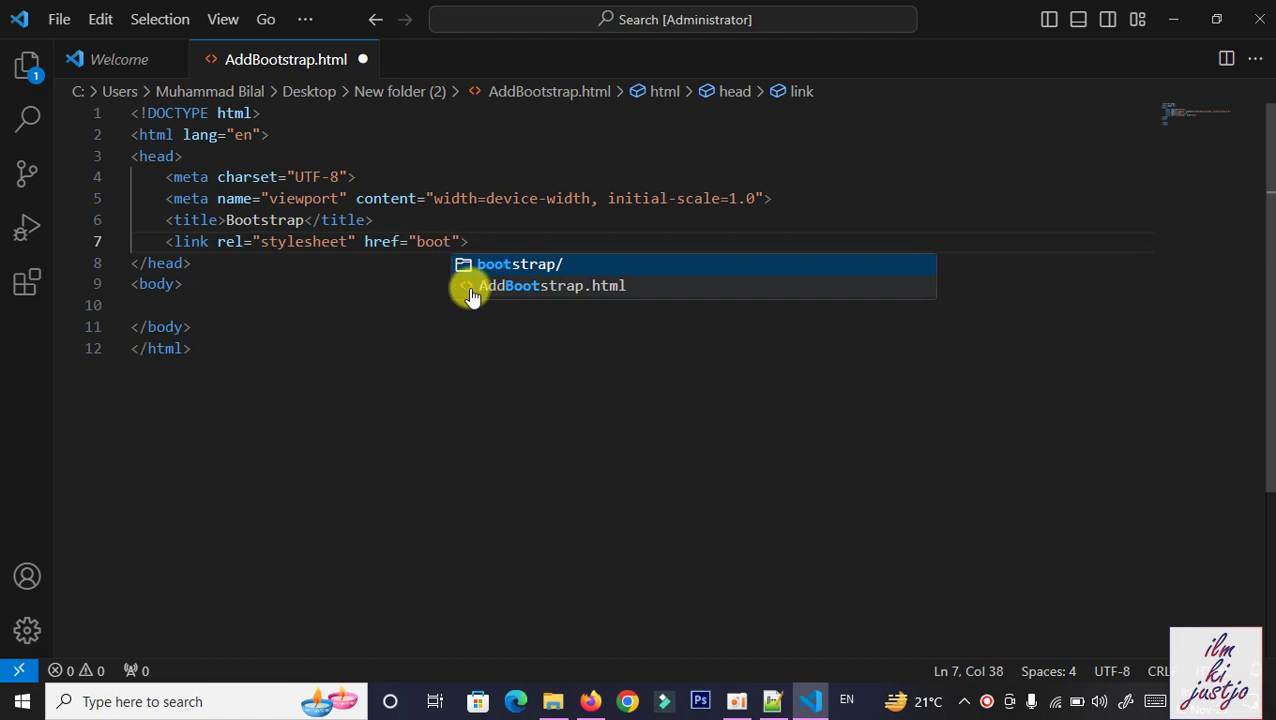
key("Return")
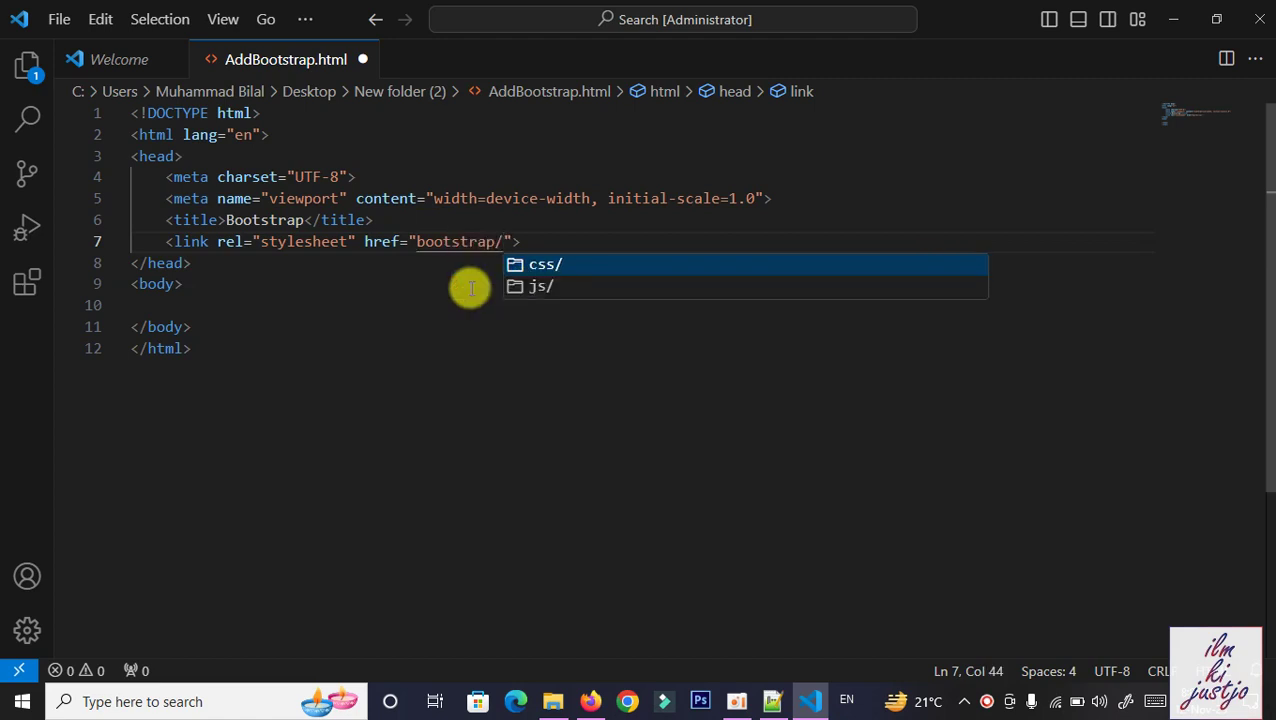
Review the path from New folder (2) into the bootstrap folder, and extend the link's href to bootstrap/css/.
key("alt+Tab")
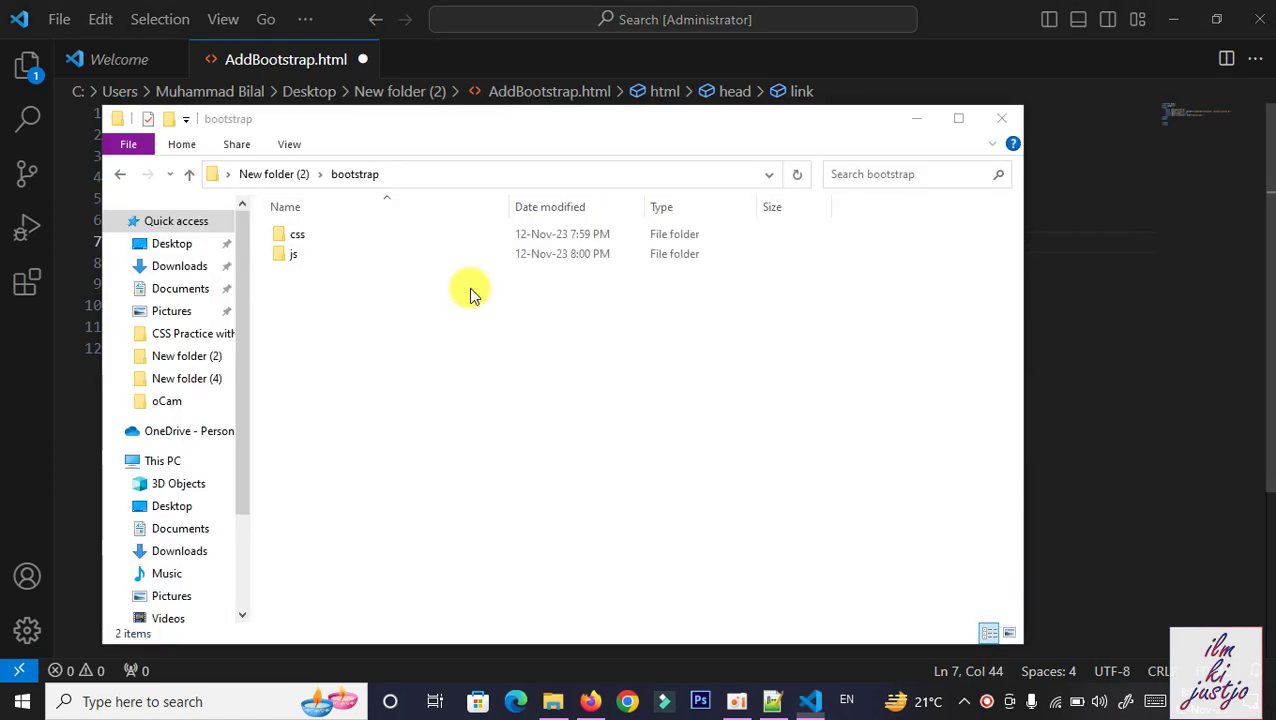
left_click(121, 174)
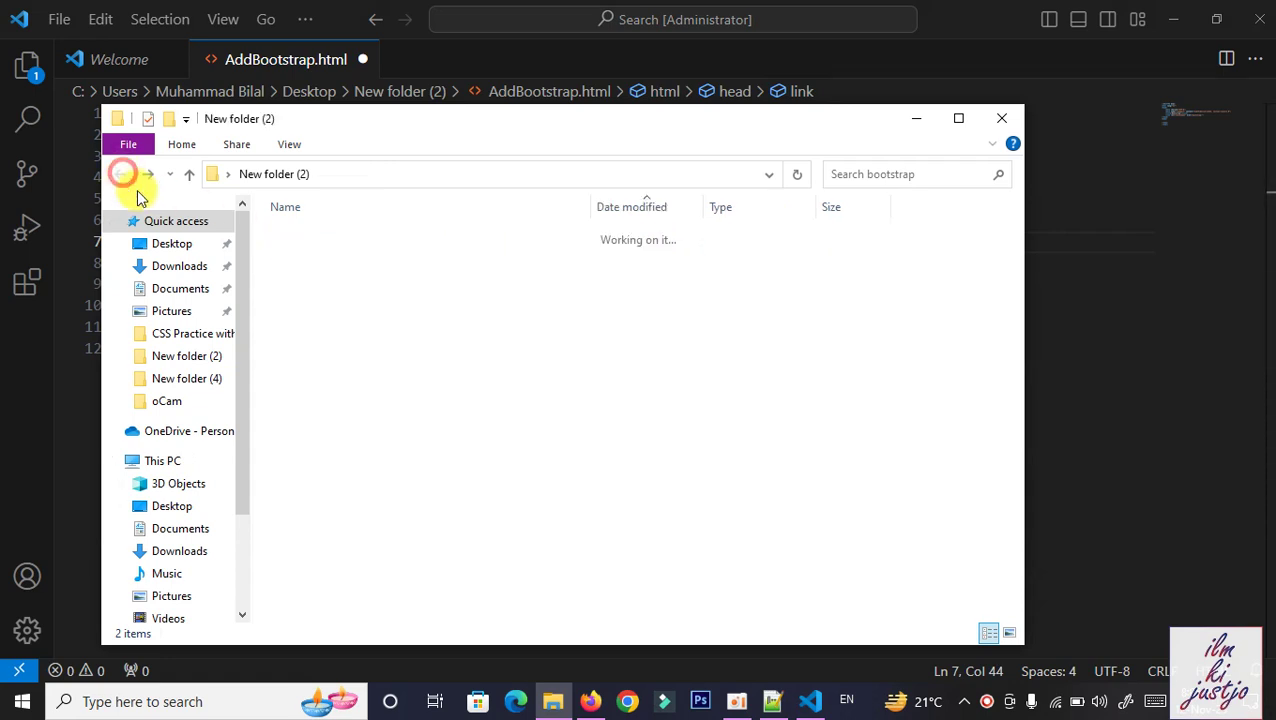
left_click(302, 276)
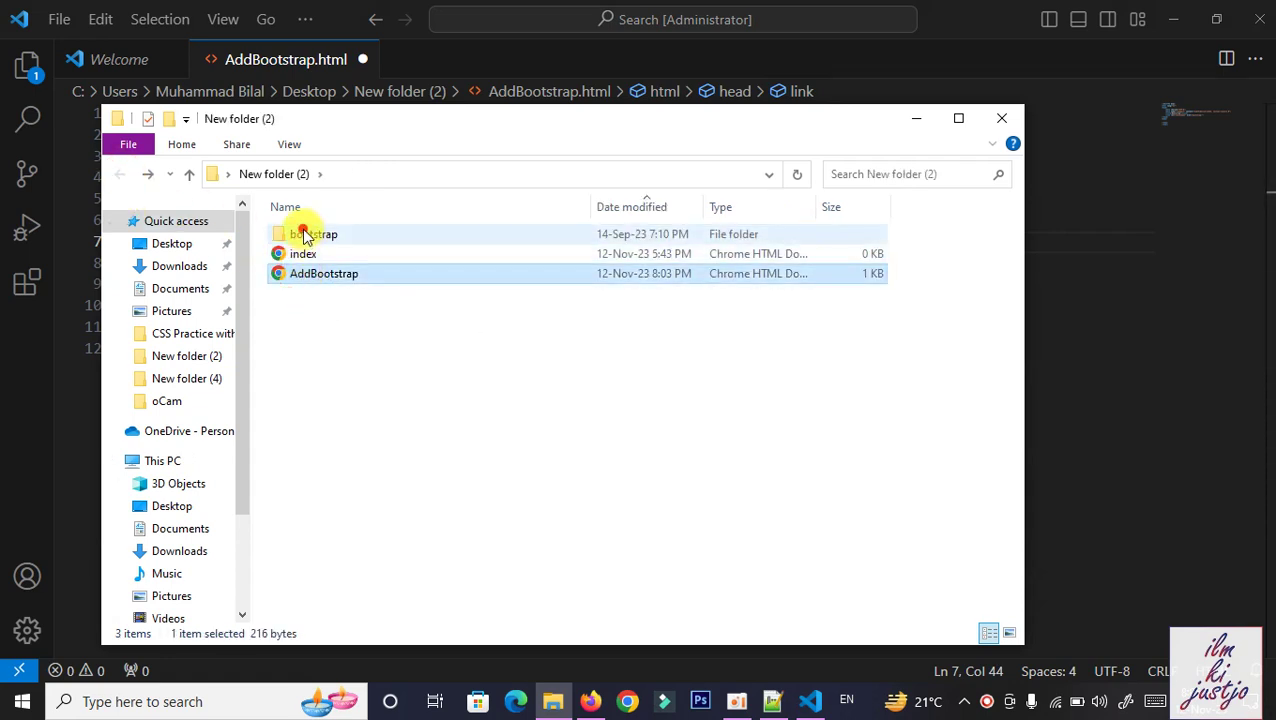
double_click(305, 234)
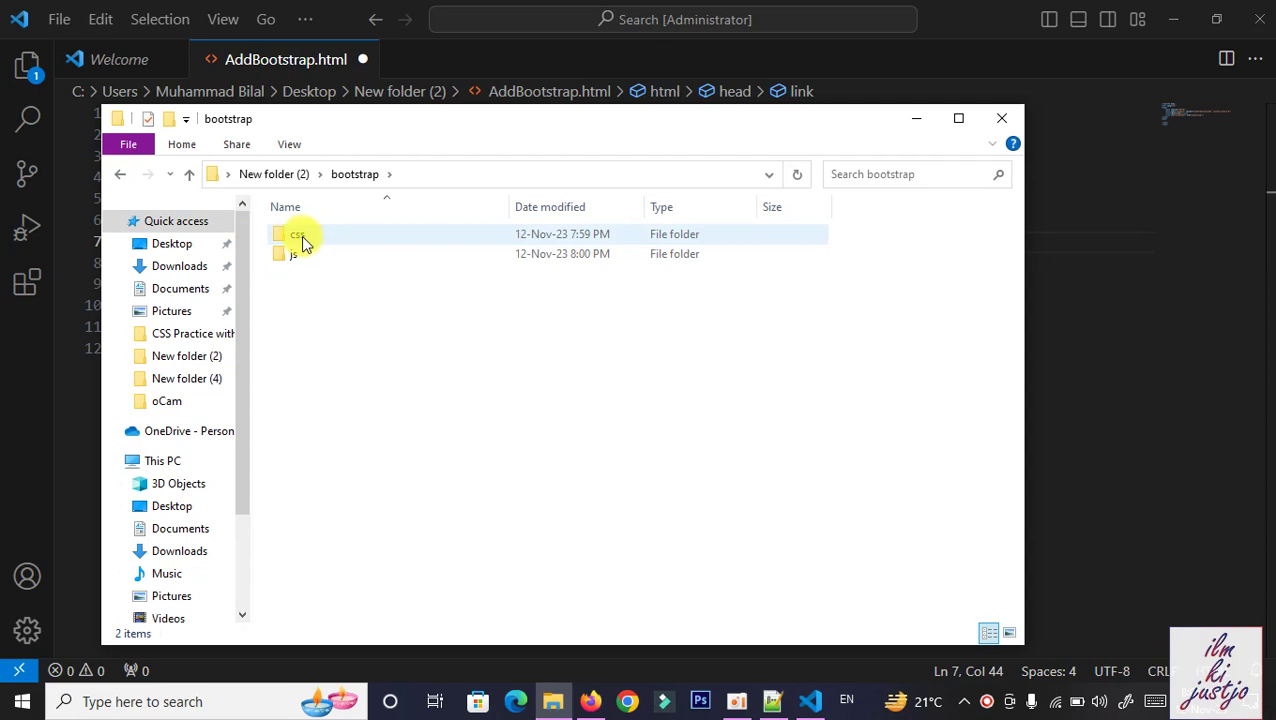
left_click(914, 116)
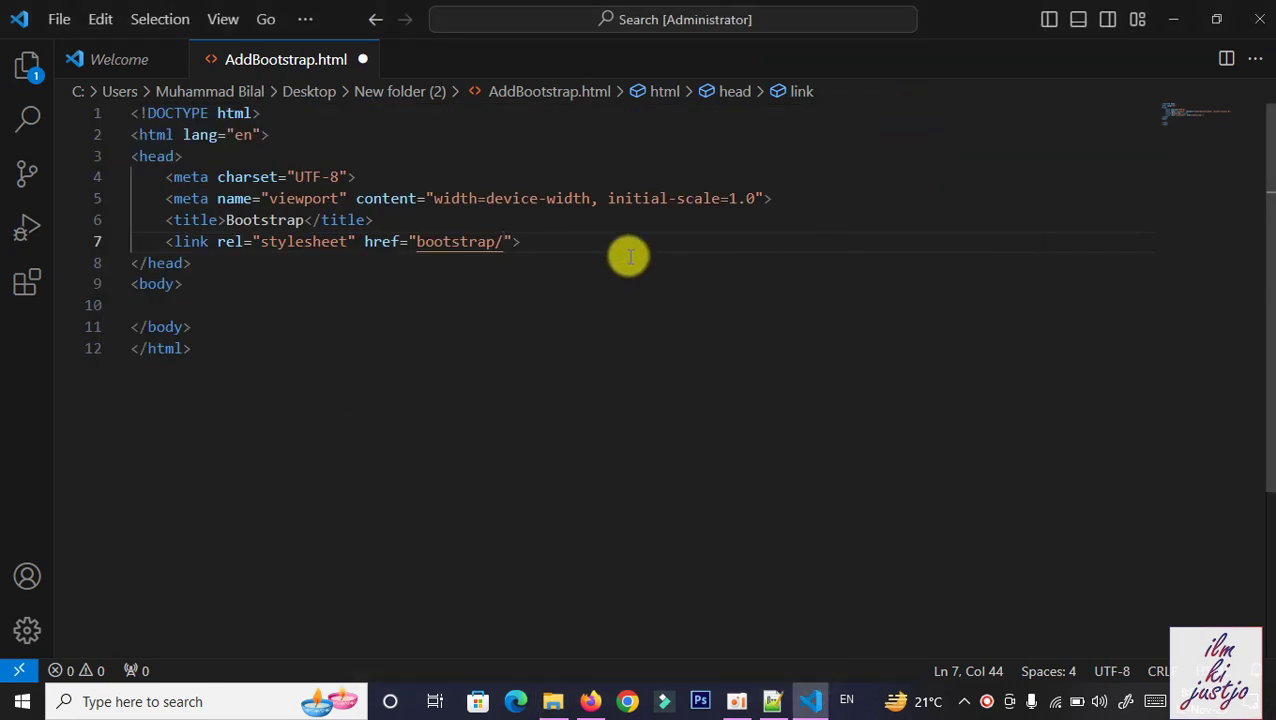
key("ctrl+space")
key("Return")
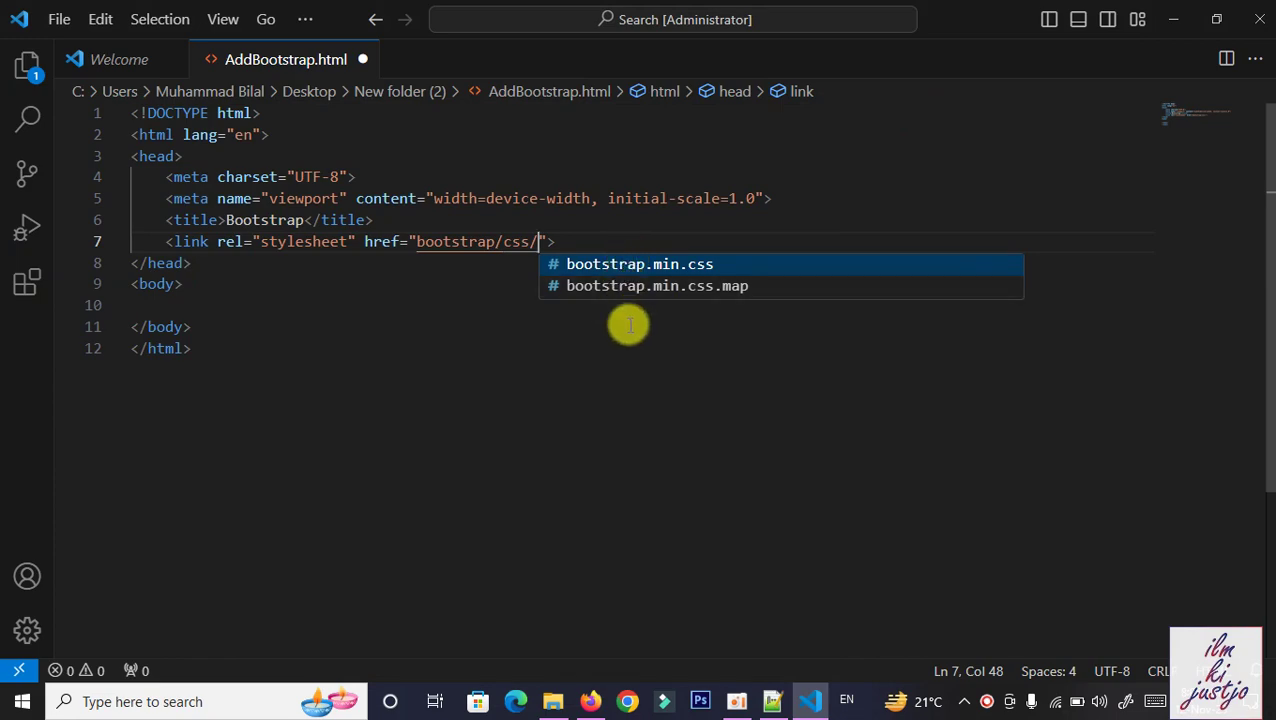
Check the css folder's files, complete the link's href as bootstrap/css/bootstrap.min.css and save the file.
key("alt+Tab")
left_click(326, 236)
double_click(326, 236)
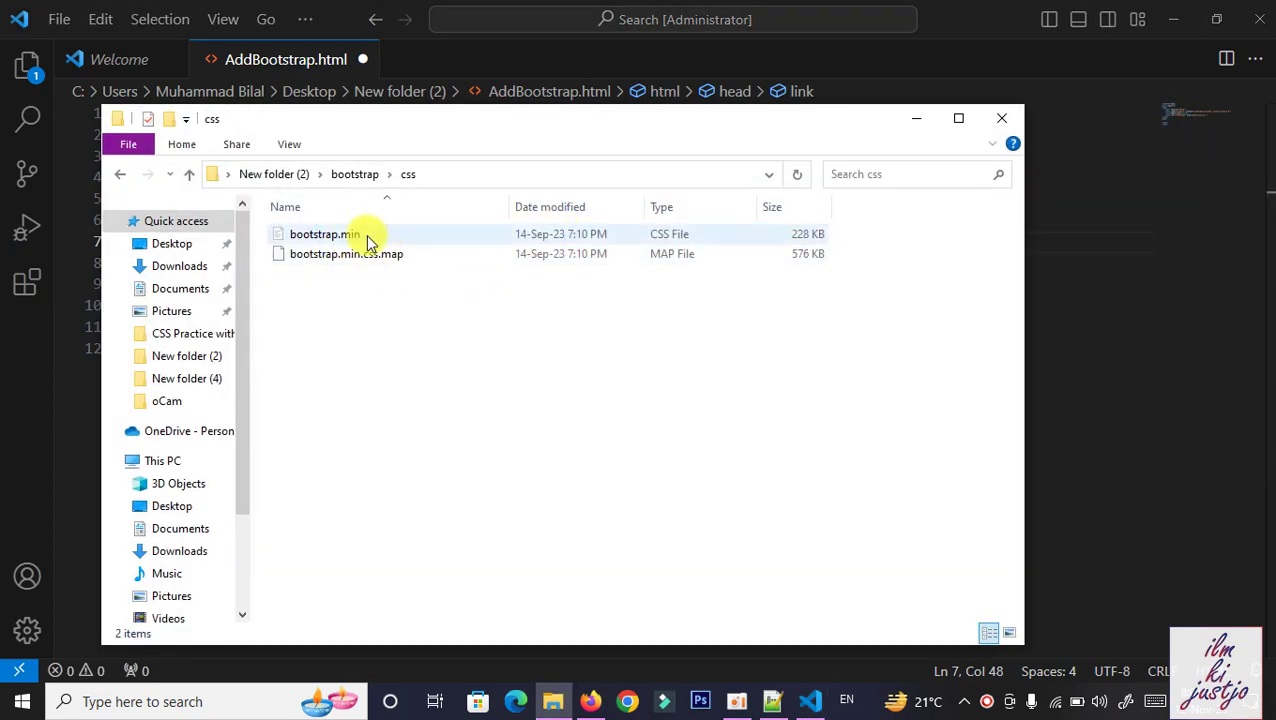
left_click(917, 118)
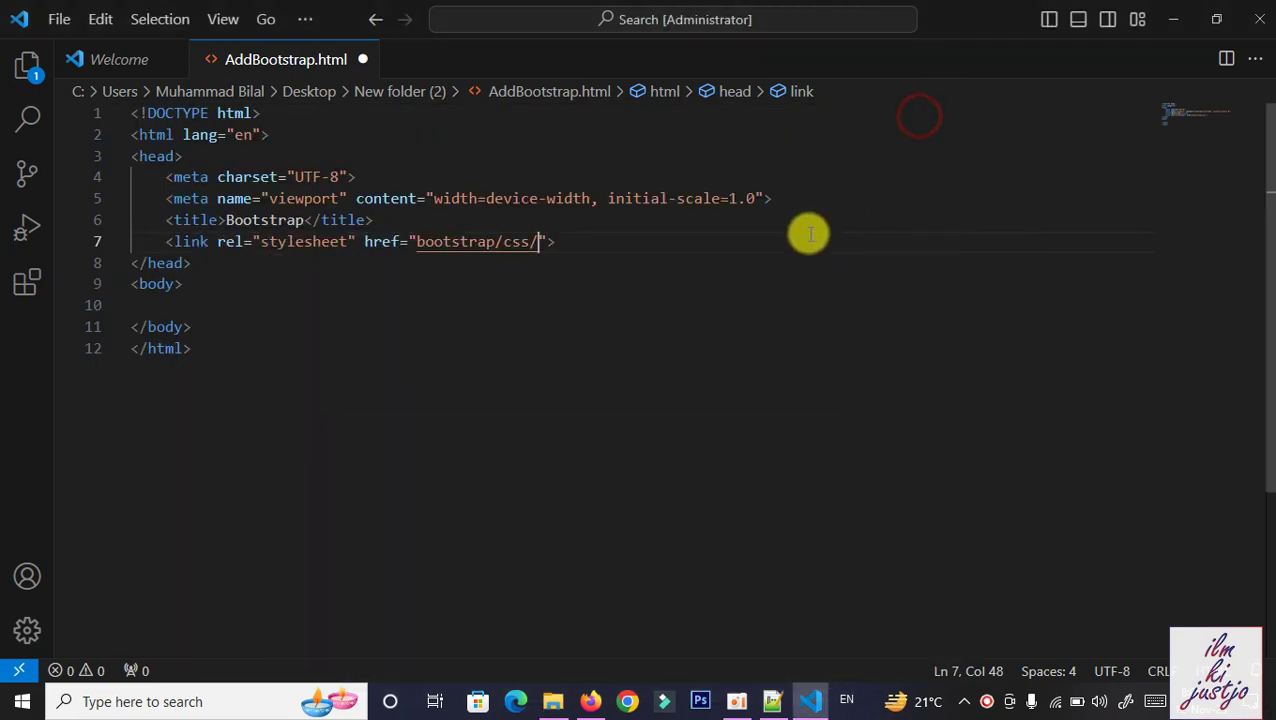
key("ctrl+space")
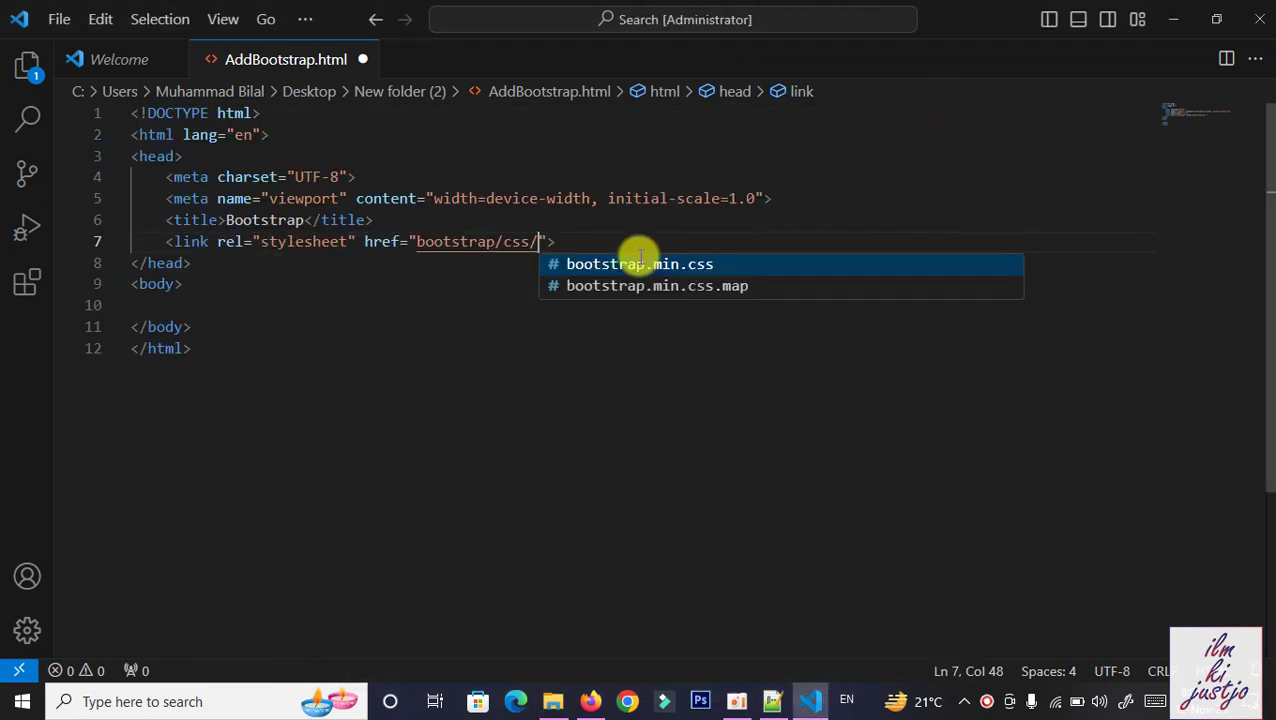
left_click(640, 264)
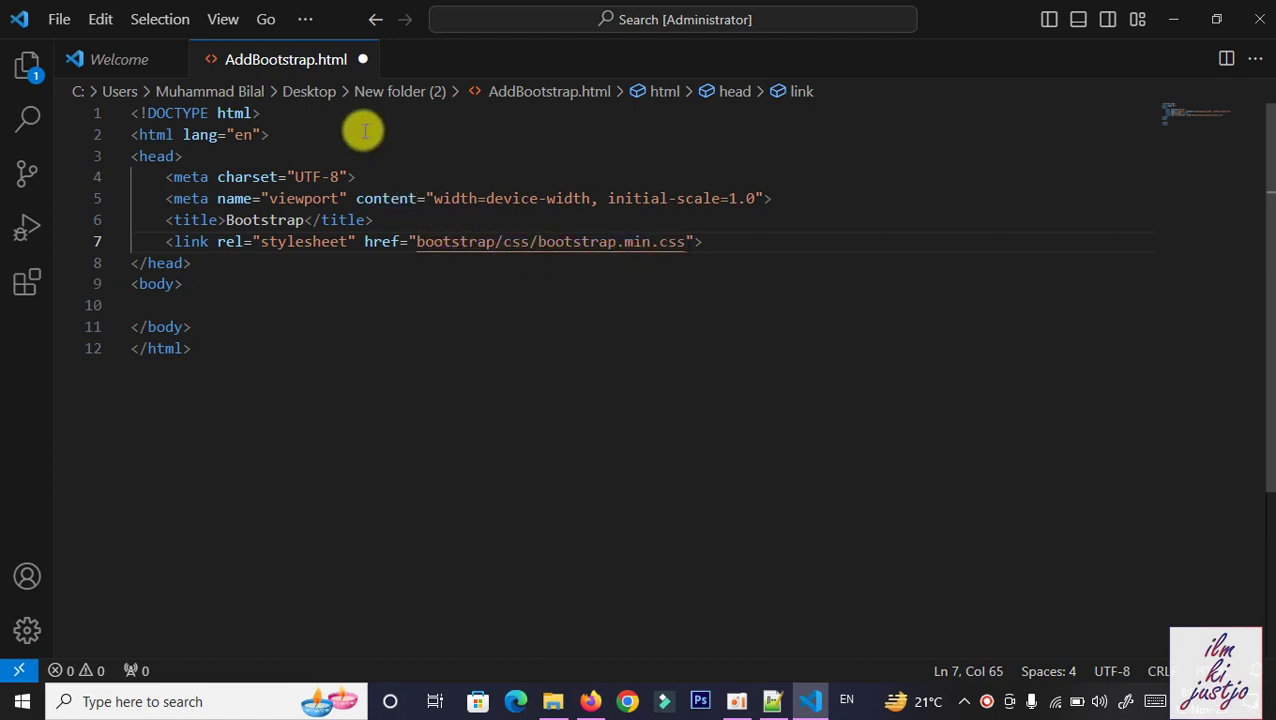
key("ctrl+s")
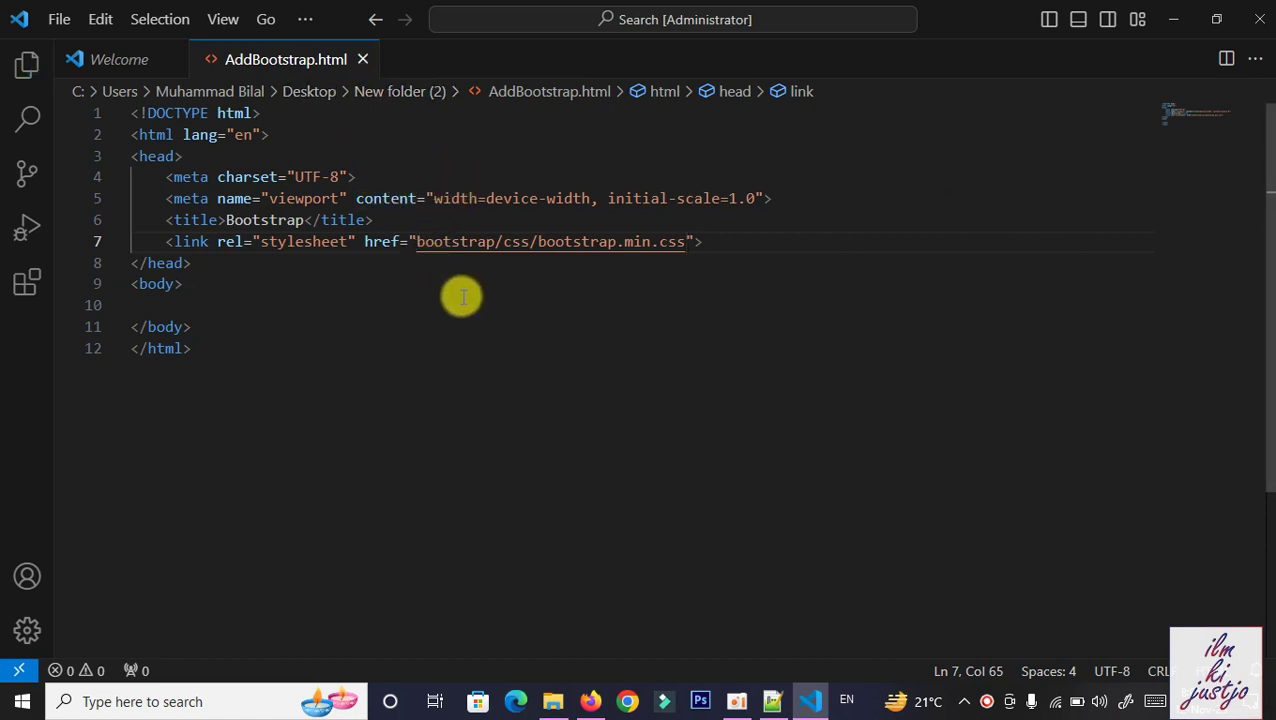
Examine the files in the bootstrap folder's js subfolder and its path relative to AddBootstrap.html in New folder (2).
key("alt+Tab")
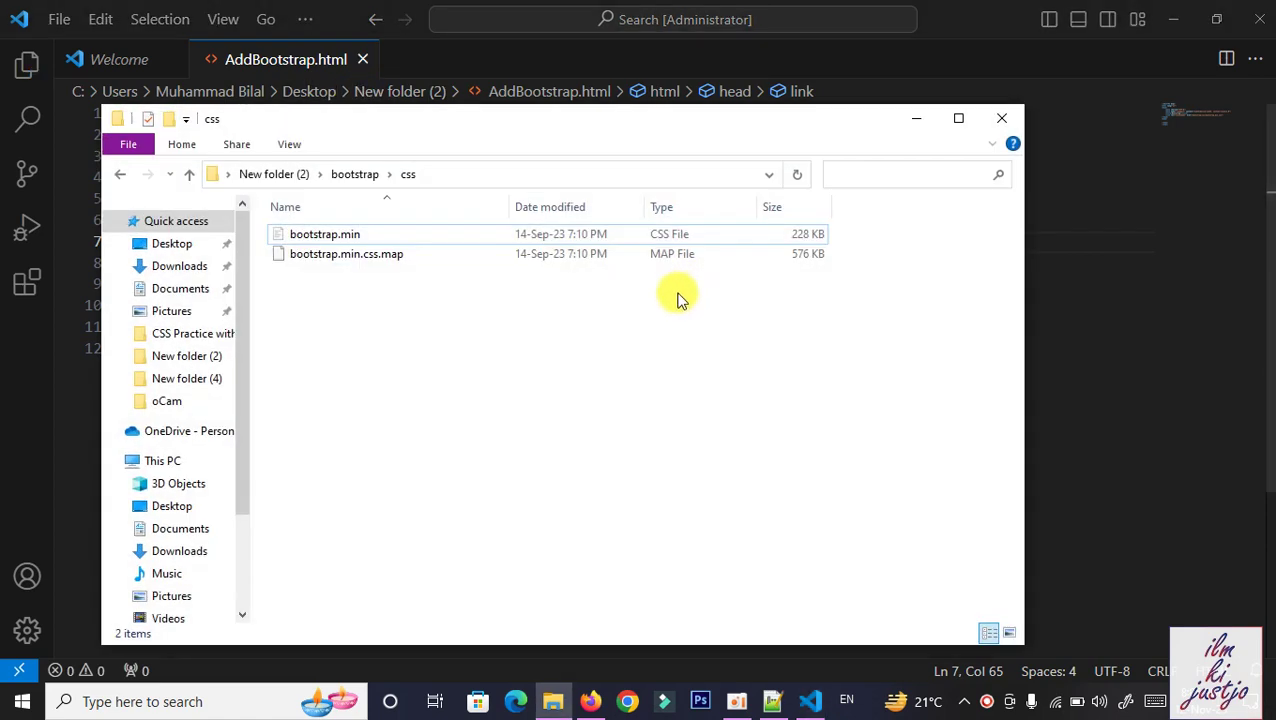
key("alt+Up")
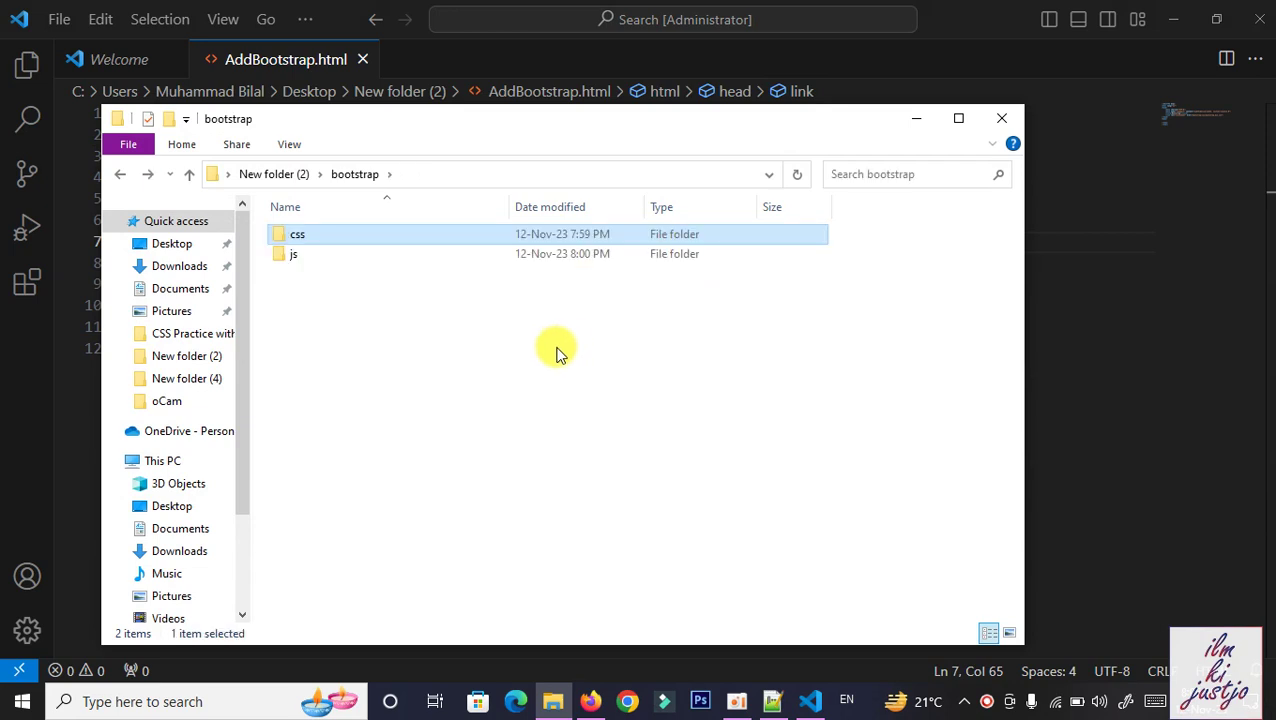
double_click(304, 255)
key("alt+Up")
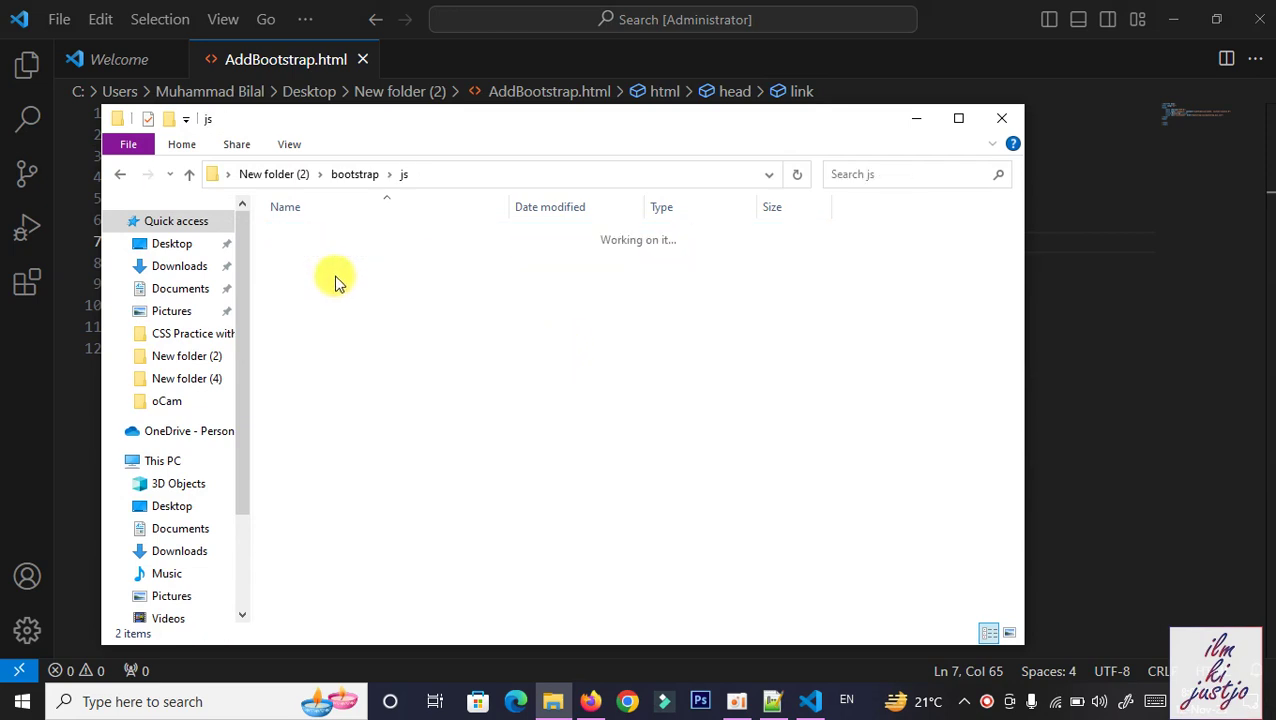
key("alt+Up")
left_click(334, 278)
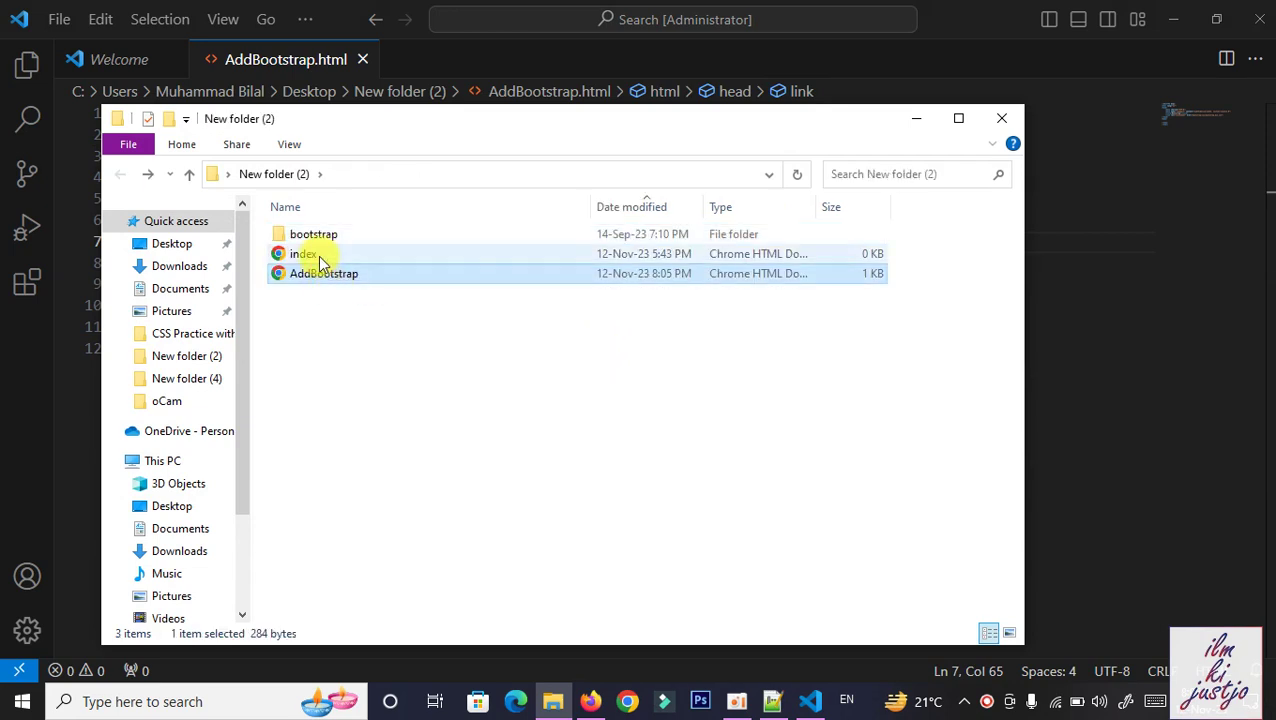
double_click(307, 234)
double_click(307, 256)
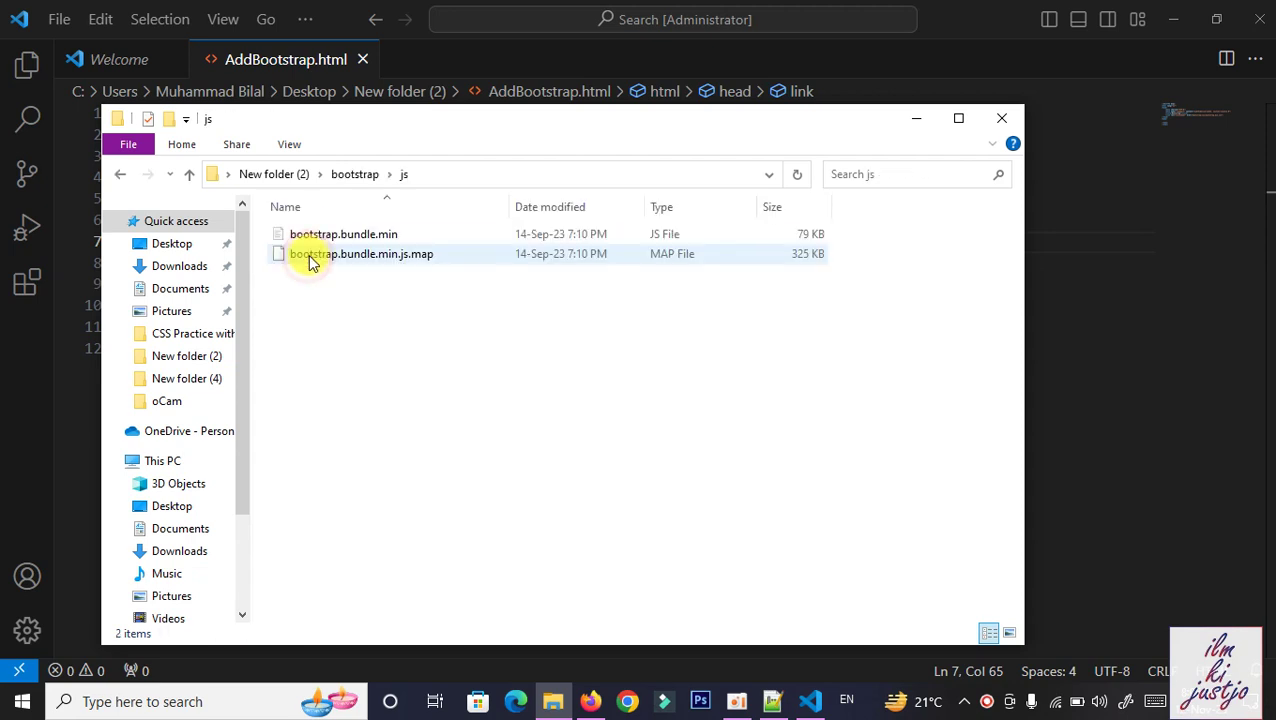
left_click(120, 175)
left_click(120, 175)
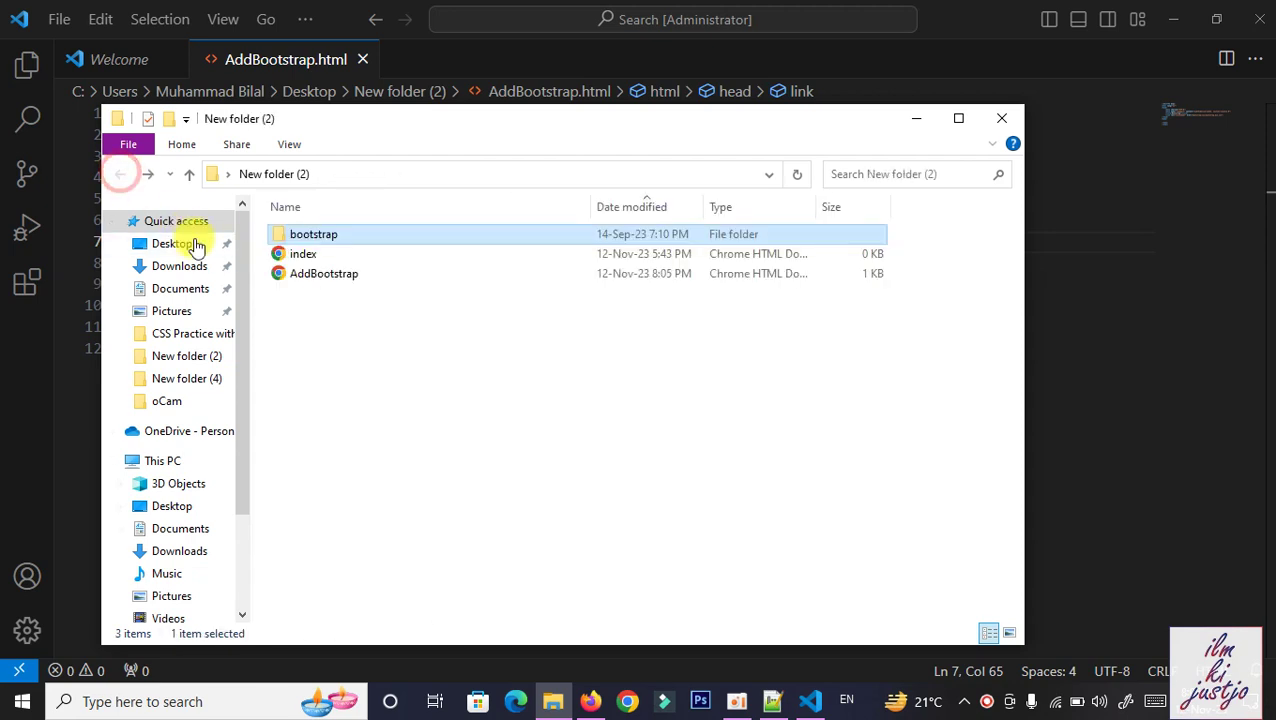
Back in Visual Studio Code, insert a script element with an empty src attribute on a new line below the stylesheet link.
key("alt+Tab")
left_click(713, 240)
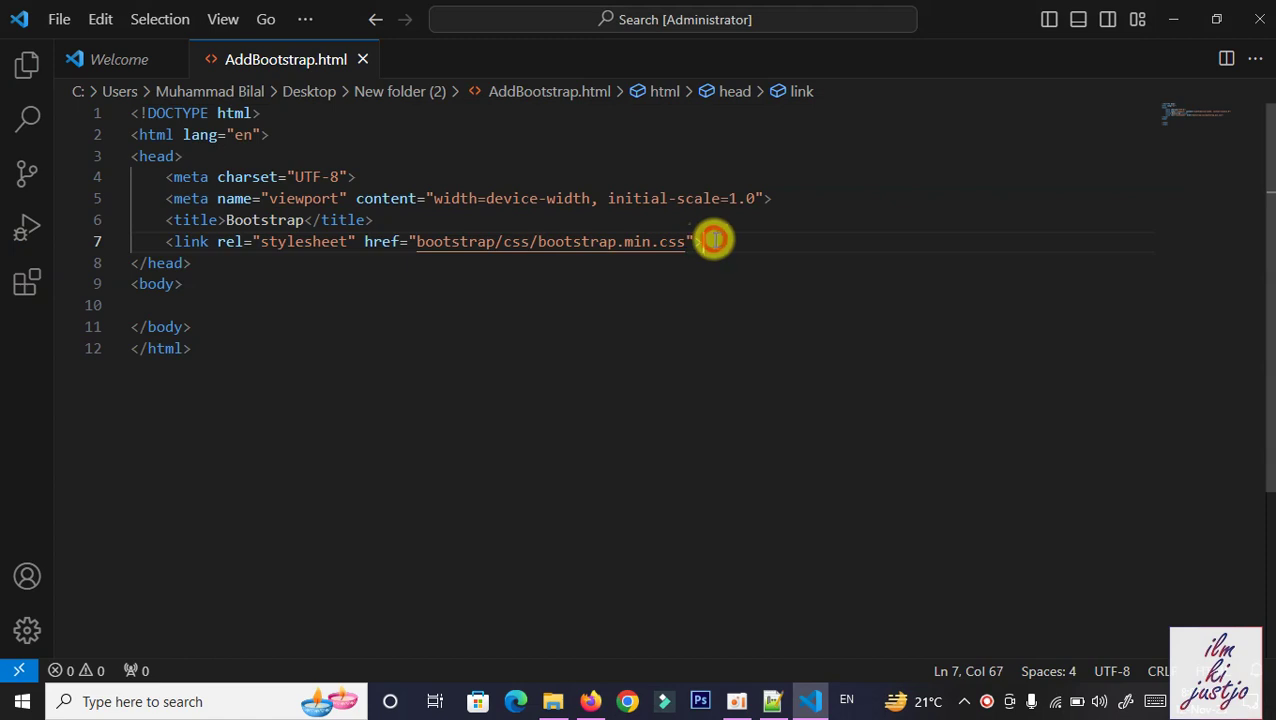
key("Return")
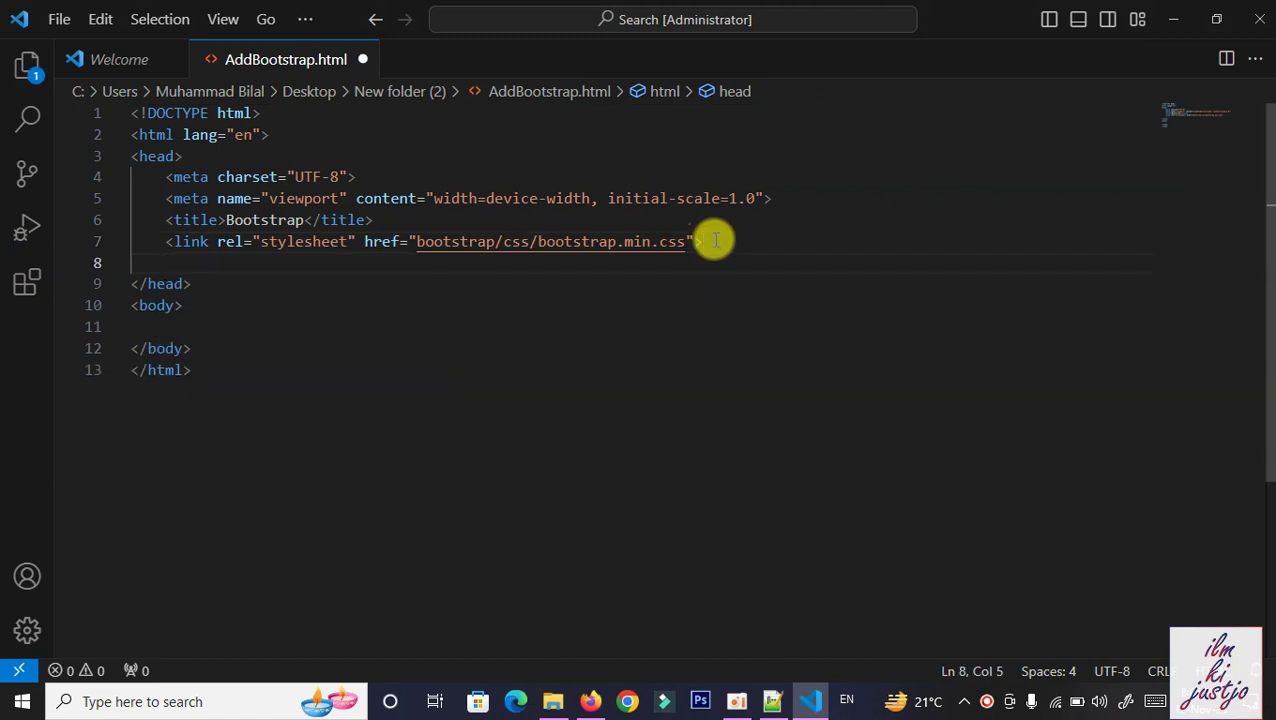
type("scr")
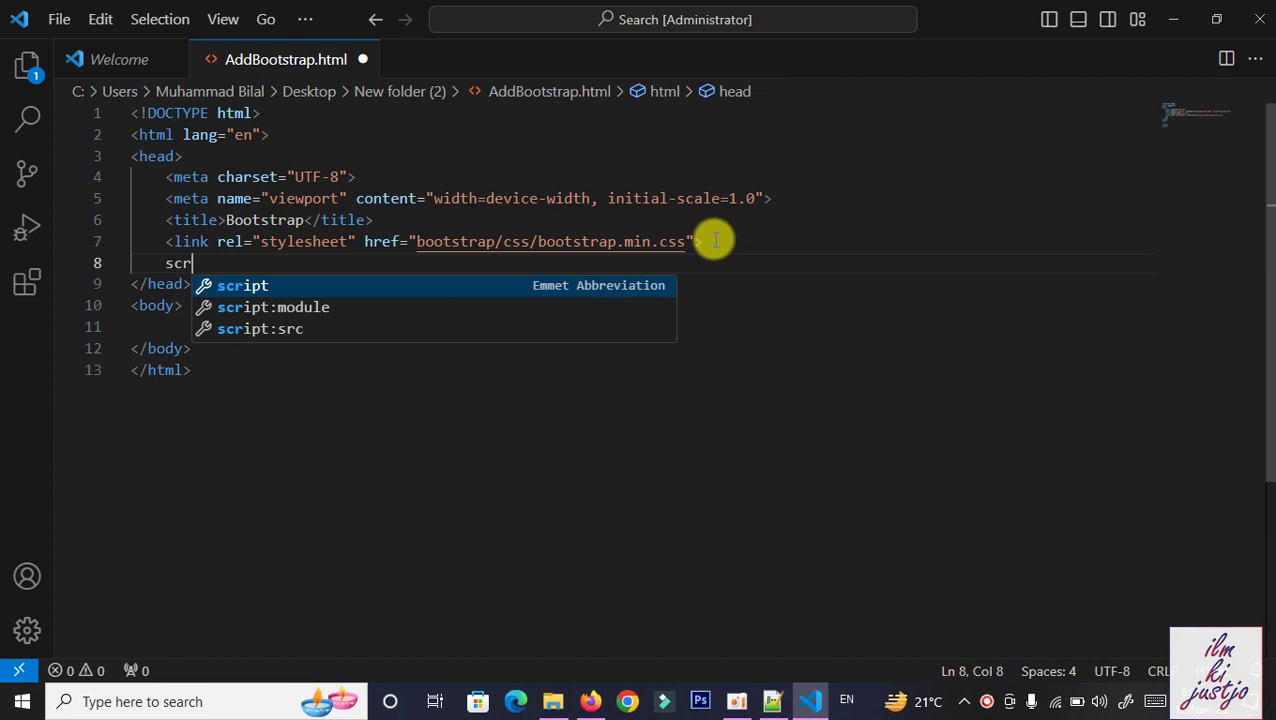
key("Down")
key("Down")
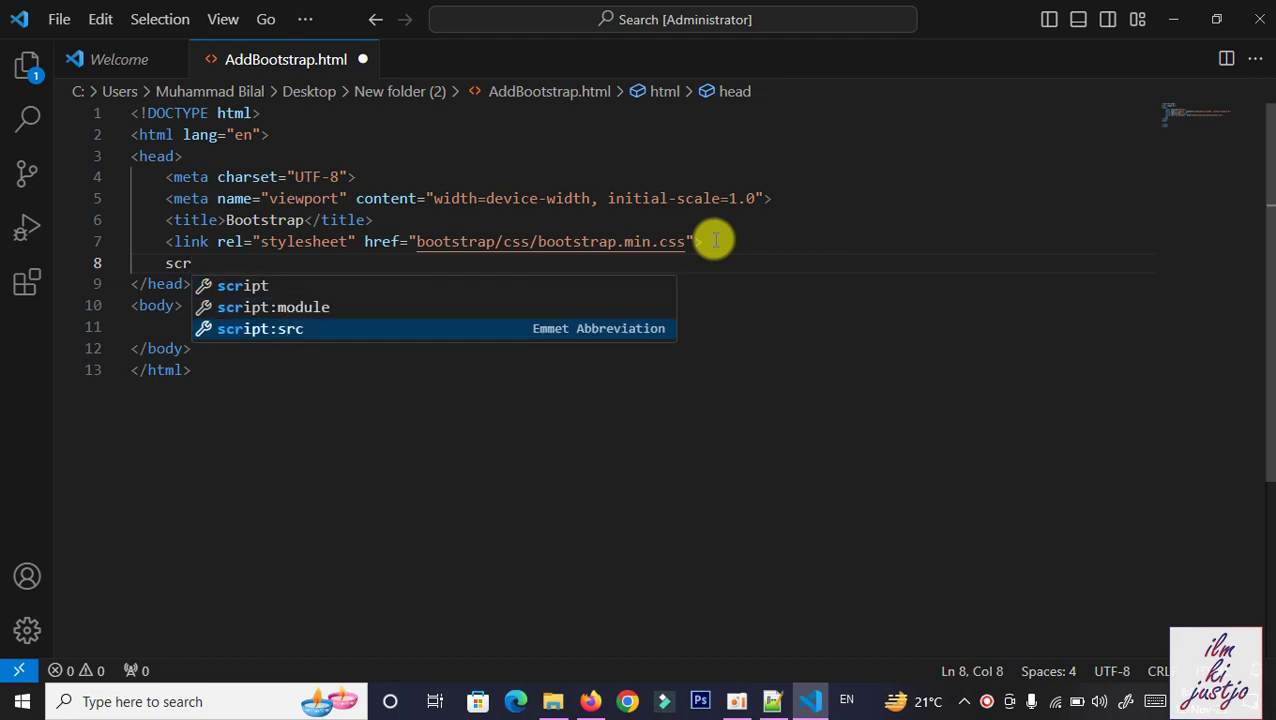
key("Return")
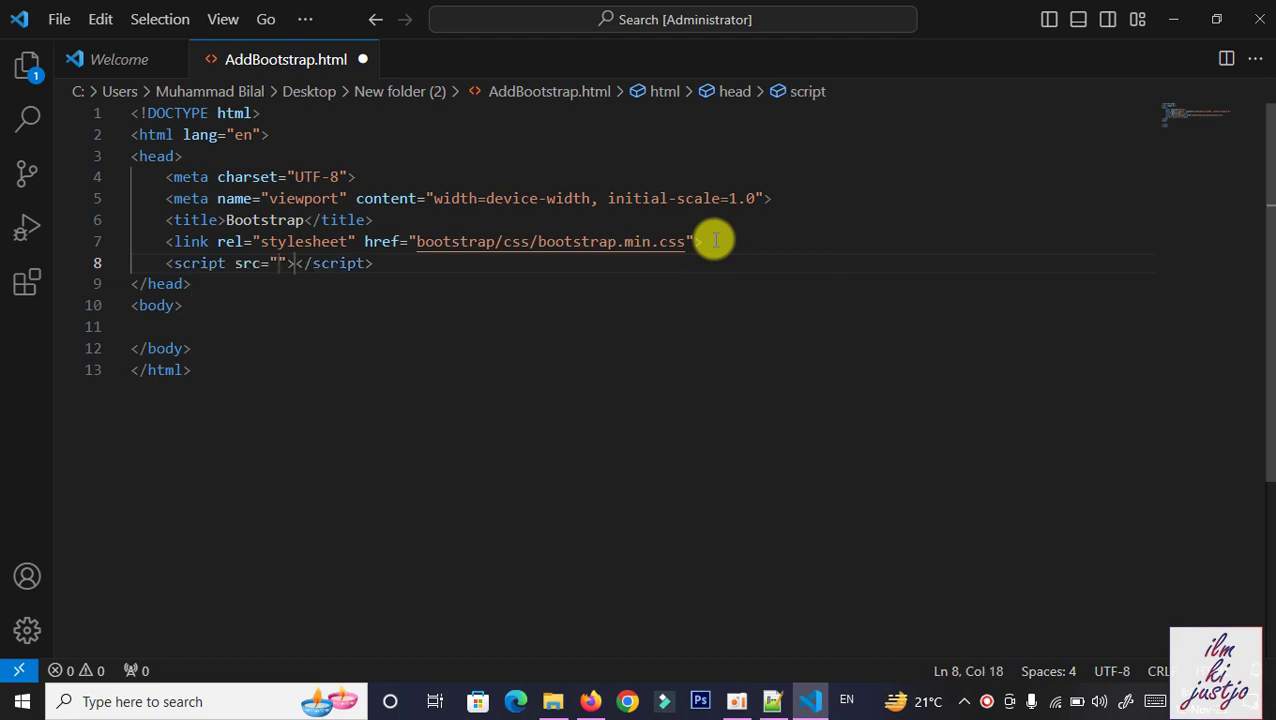
Set the script's src to bootstrap/js/bootstrap.bundle.min.js and save the file.
type("bootstrap/")
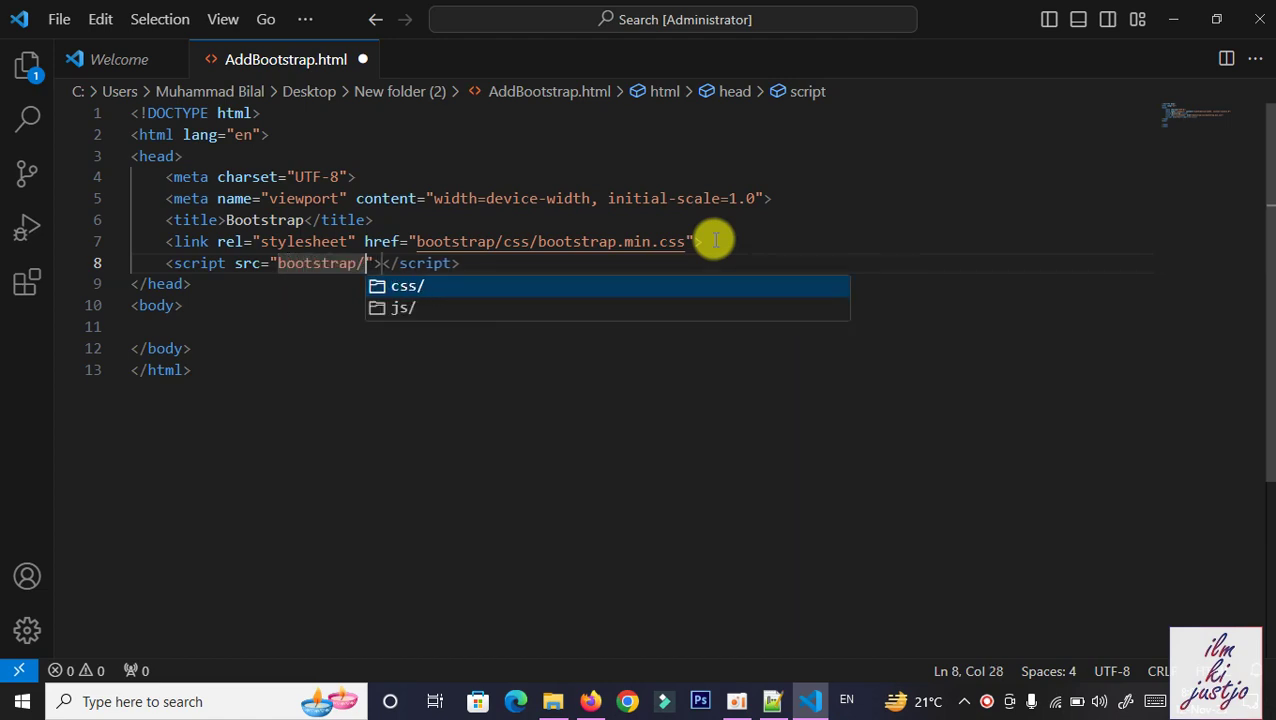
key("Down")
key("Return")
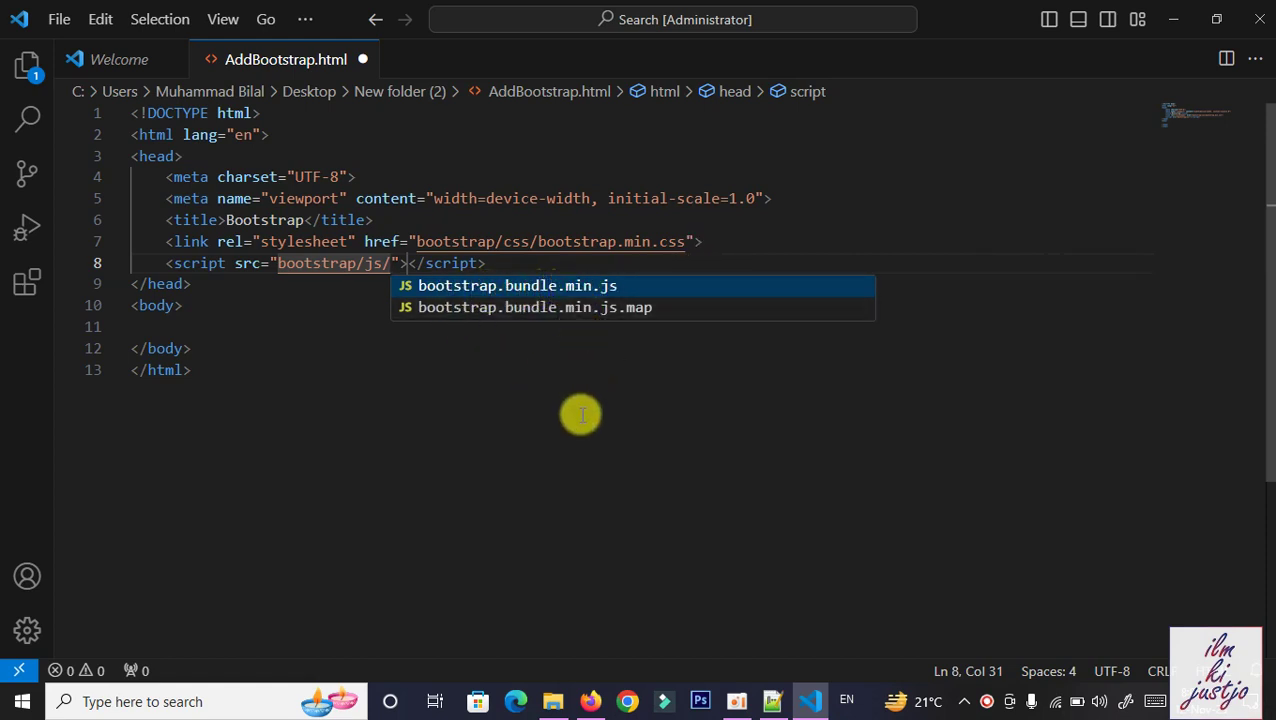
key("Return")
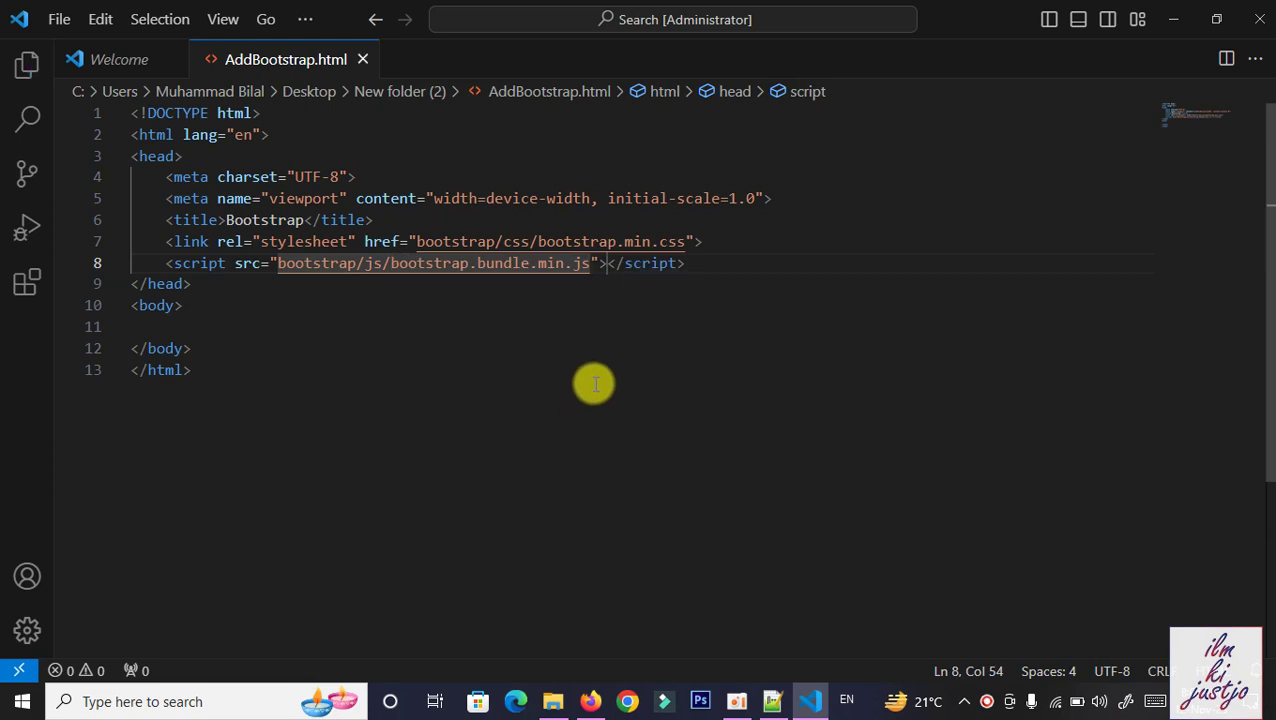
Select the whole bootstrap.bundle.min.js script element in the head.
left_click(710, 263)
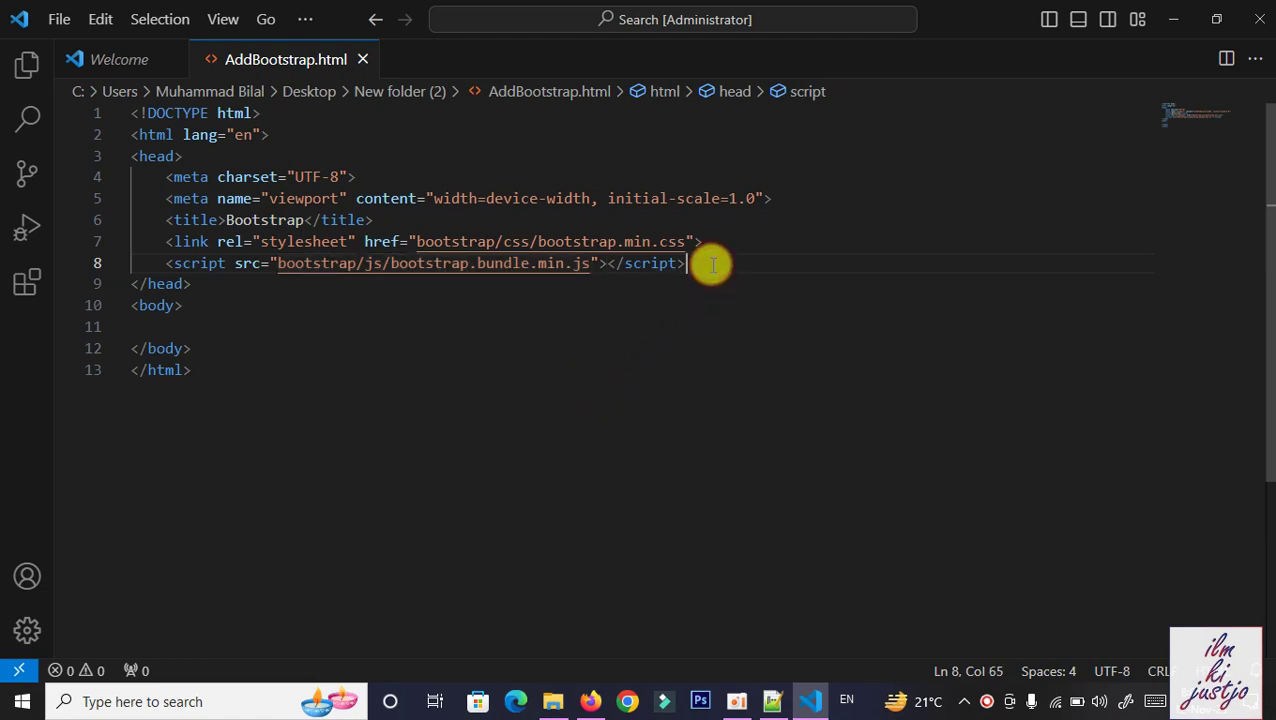
left_click(318, 326)
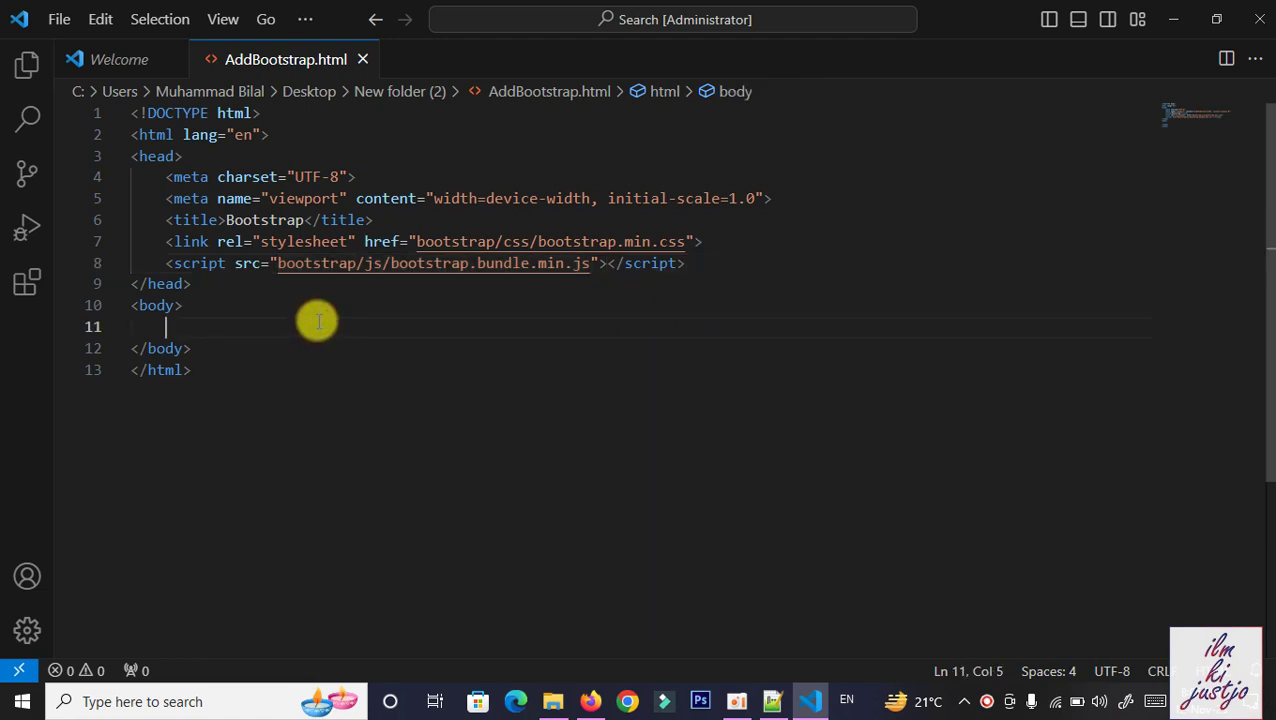
left_click(166, 264)
left_click_drag(190, 266, 692, 265)
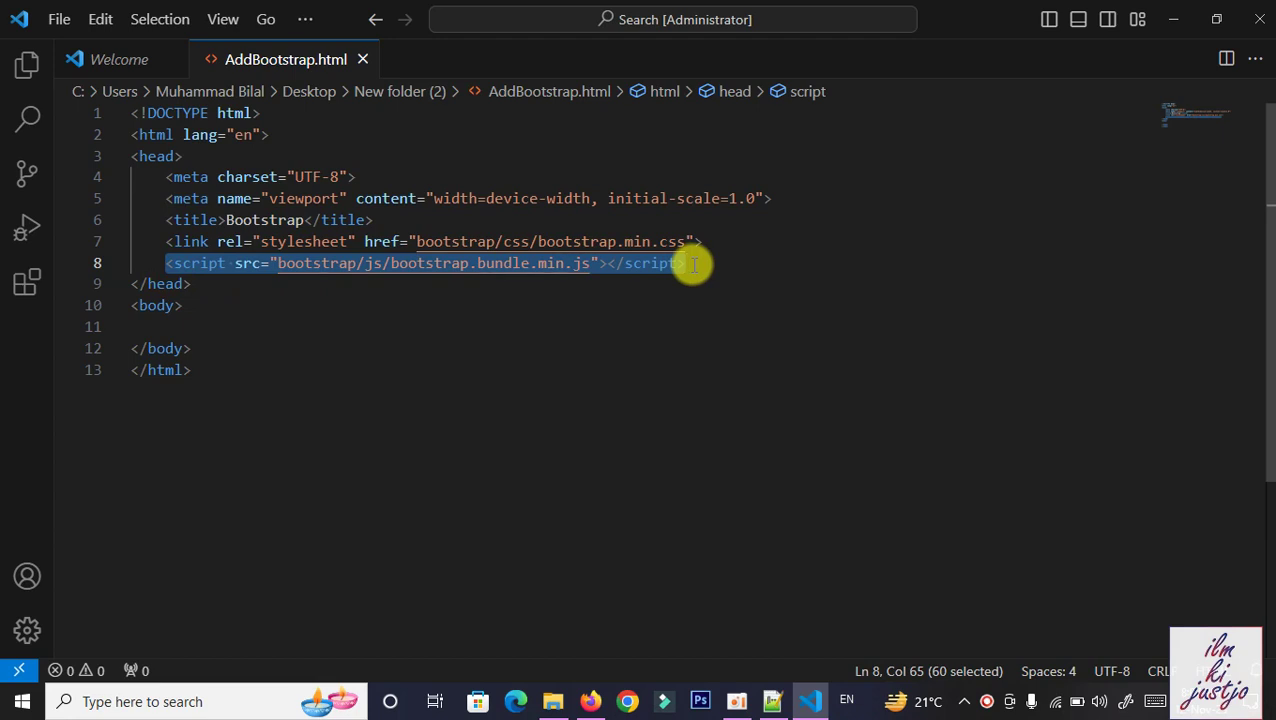